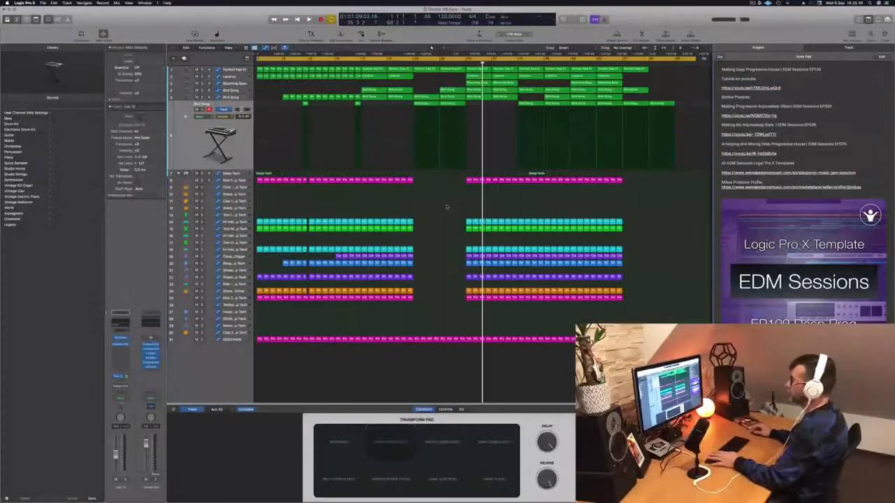
Play the arrangement from the beginning and examine the Perfect Pad 01, Bird Song and Clave tracks
key("Return")
key("space")
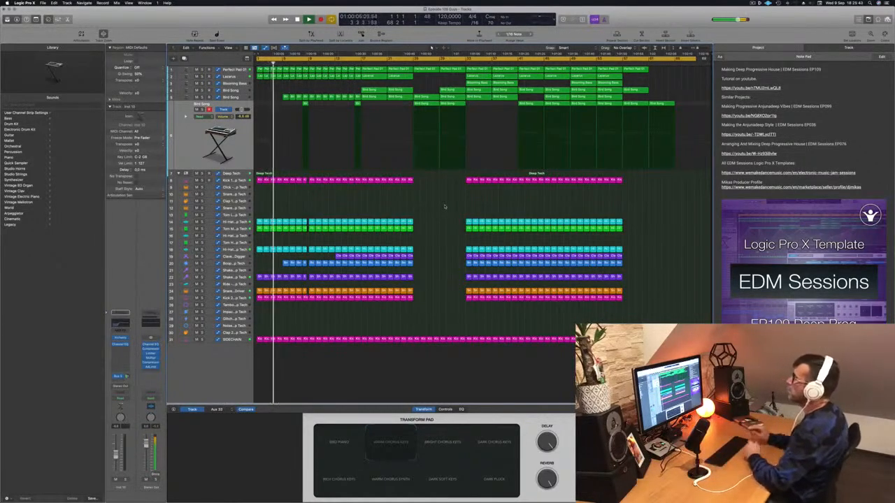
left_click(230, 71)
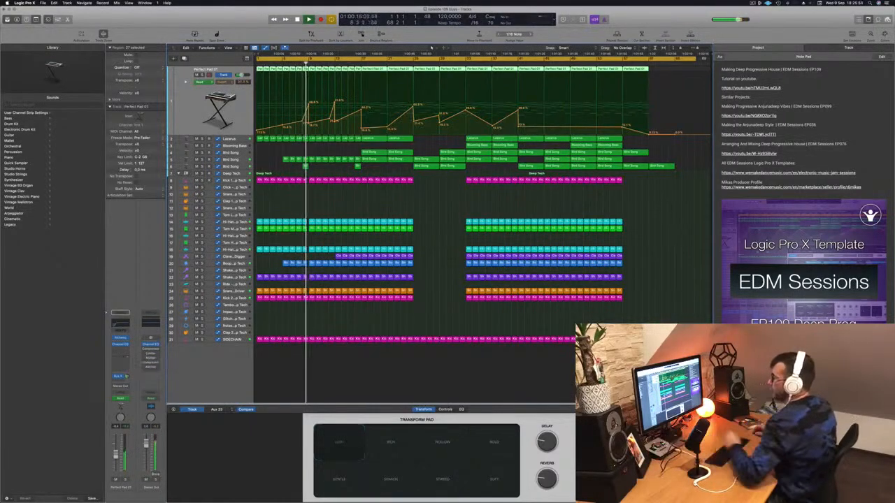
left_click(316, 318)
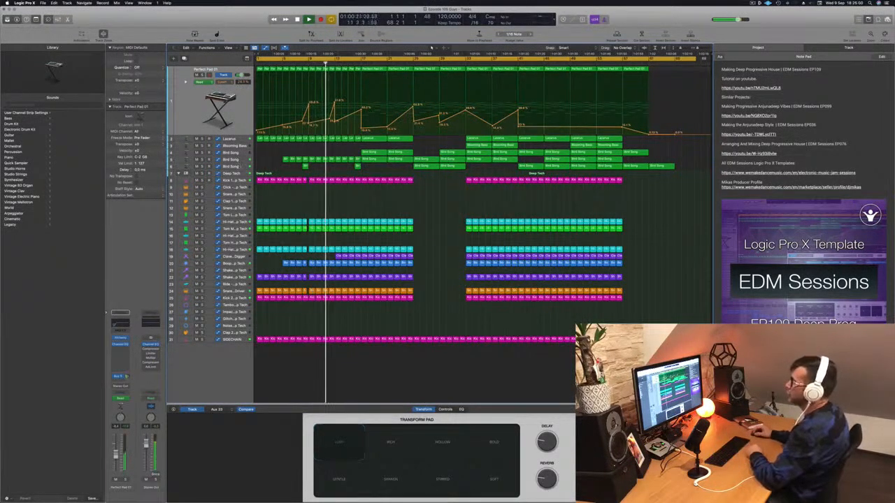
left_click(239, 167)
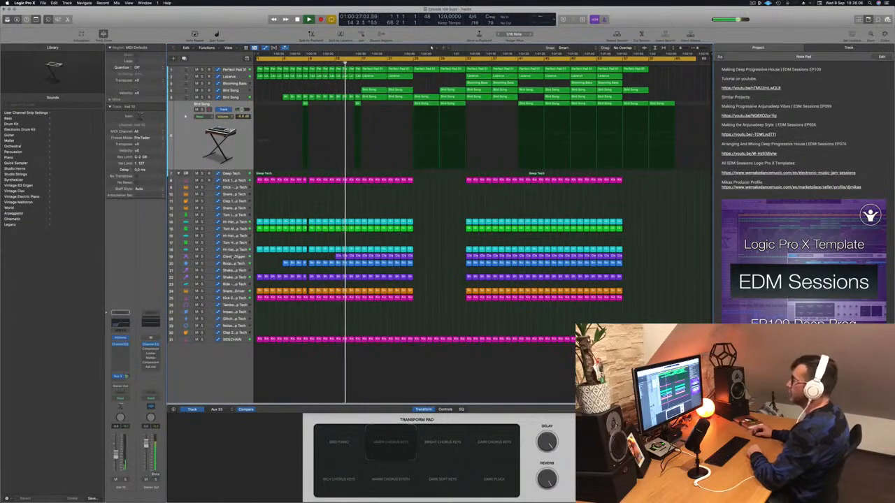
left_click(221, 256)
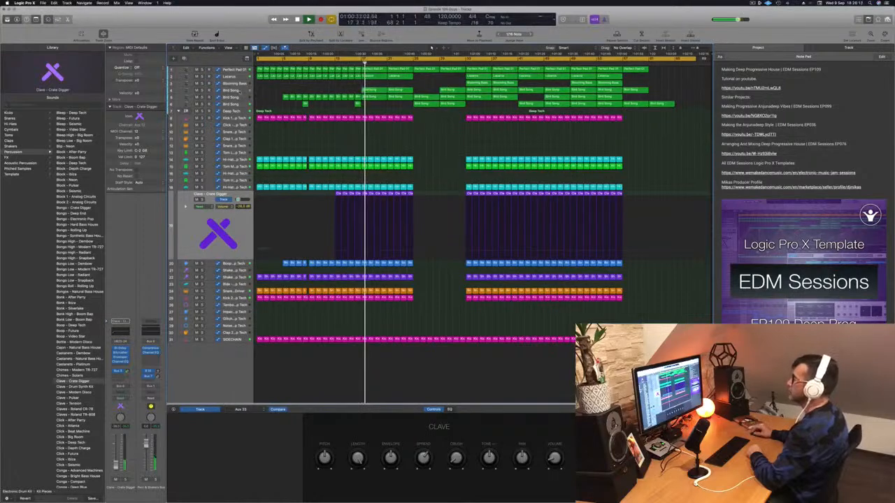
left_click(239, 90)
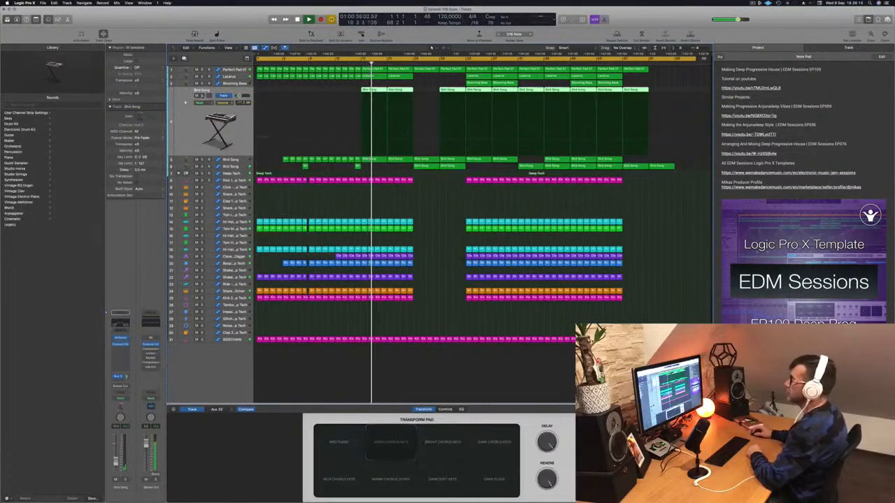
key("s")
key("s")
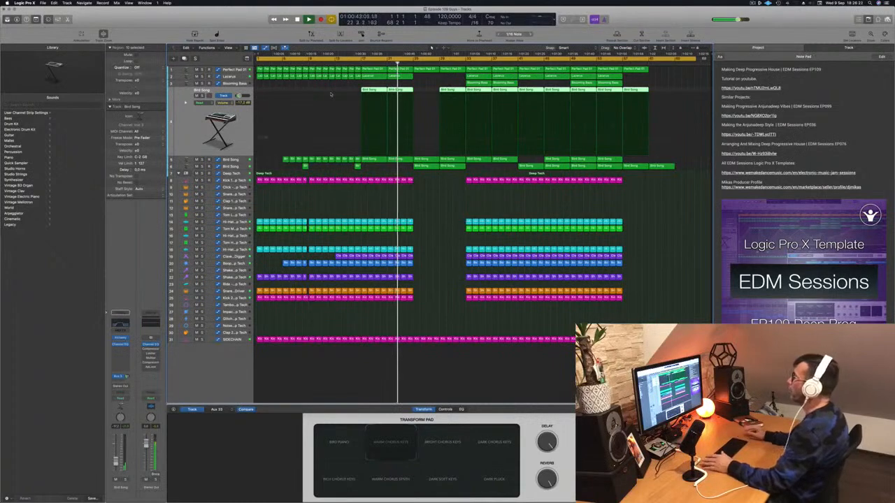
left_click(345, 209)
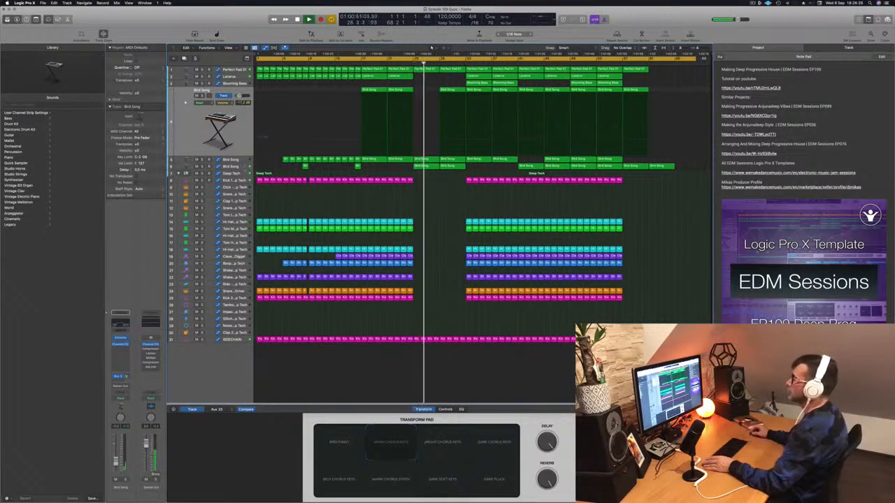
left_click(244, 168)
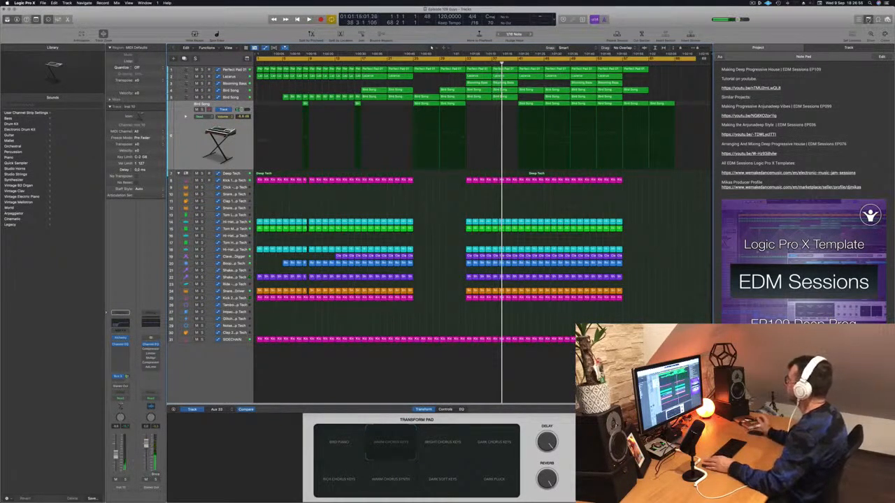
Hide the project notes and fit the whole arrangement into the widened tracks area
key("alt+super+p")
scroll(677, 212, "up", 6)
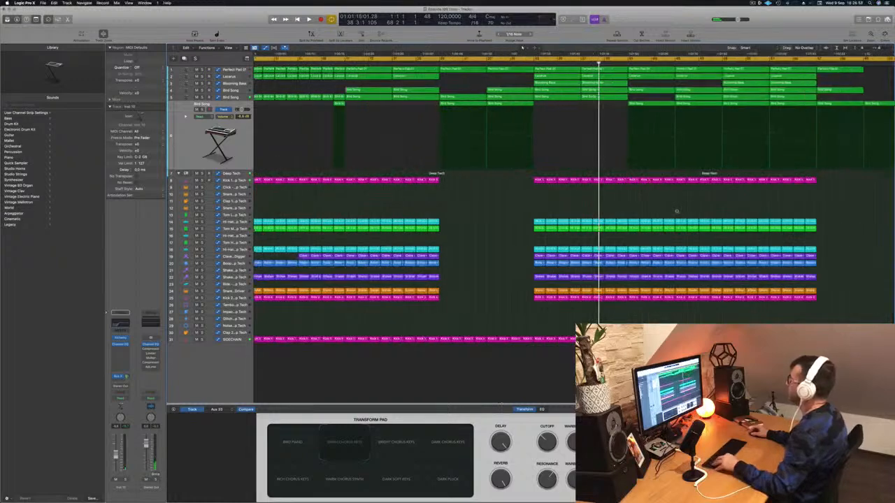
scroll(678, 211, "down", 3)
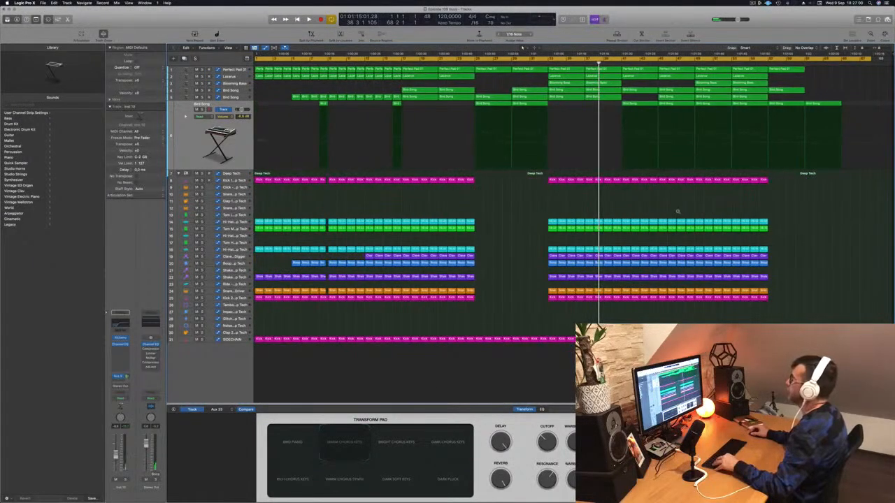
scroll(677, 212, "left", 1)
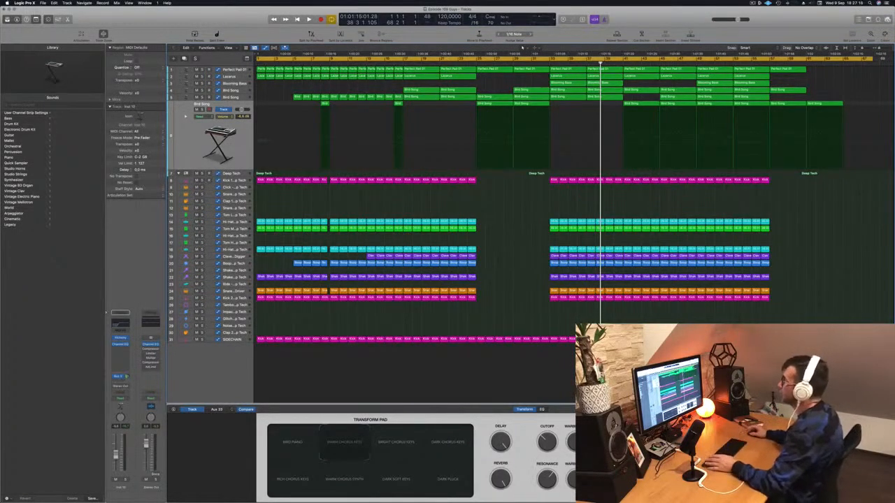
Set the cycle range from bar 1 to bar 9 and repeat that section three times
key("Return")
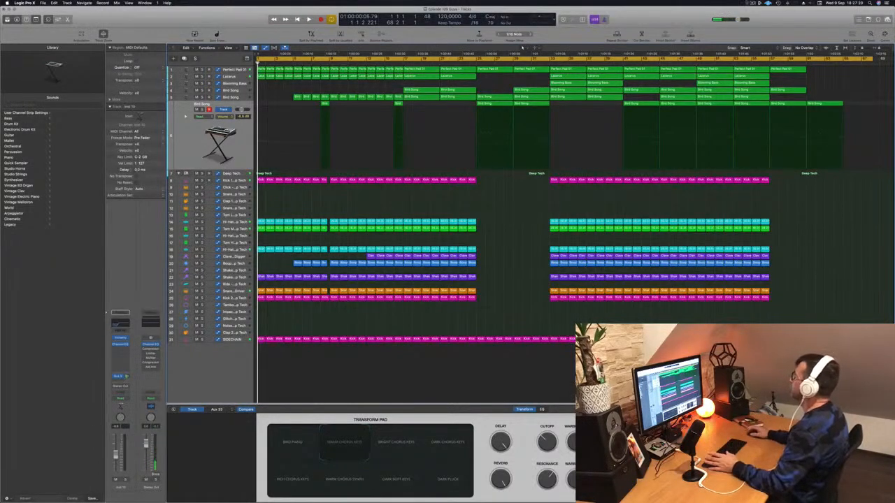
left_click_drag(874, 59, 327, 89)
key("space")
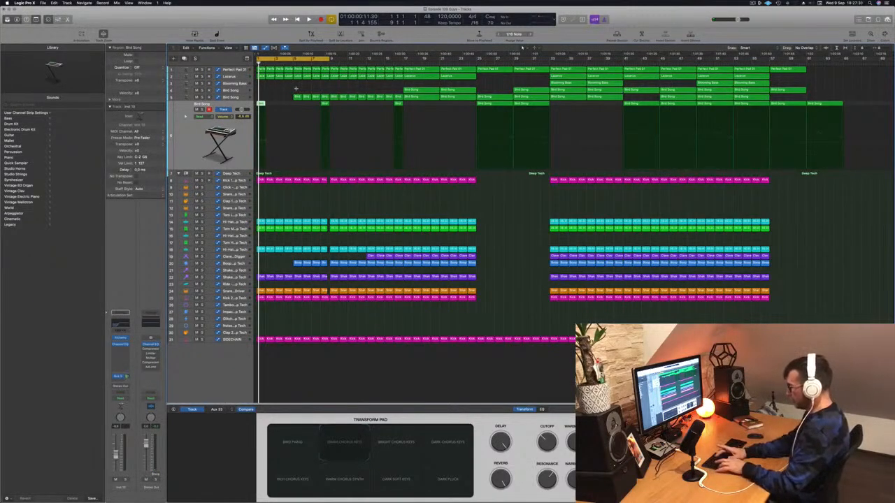
key("ctrl+super+r")
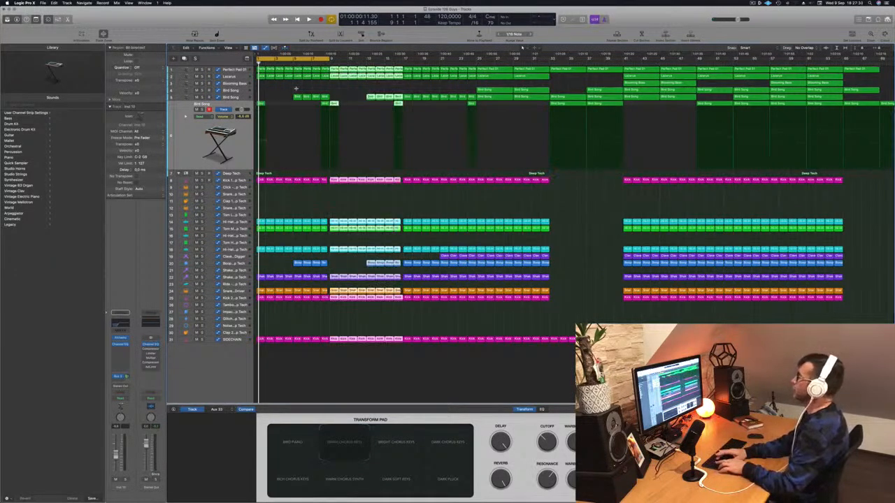
key("ctrl+super+r")
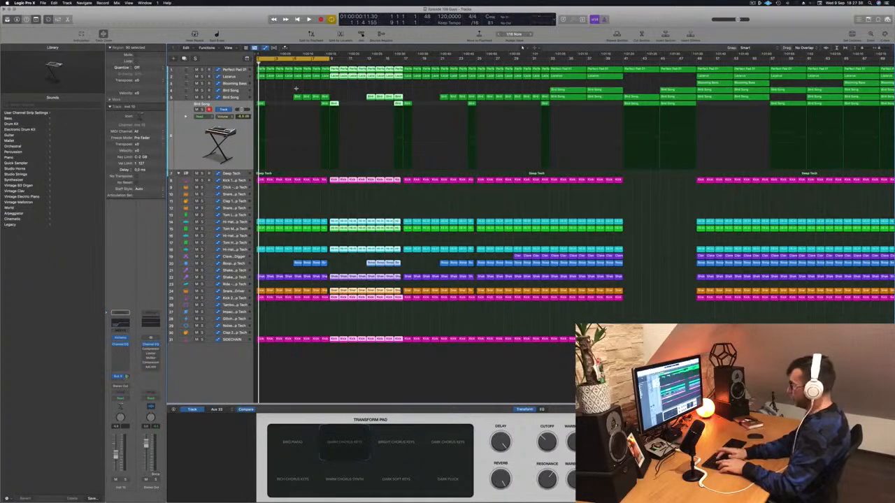
key("ctrl+super+r")
Listen to the start of the extended intro with the hi-hat on track 18 muted
key("space")
key("super+Left")
key("super+Left")
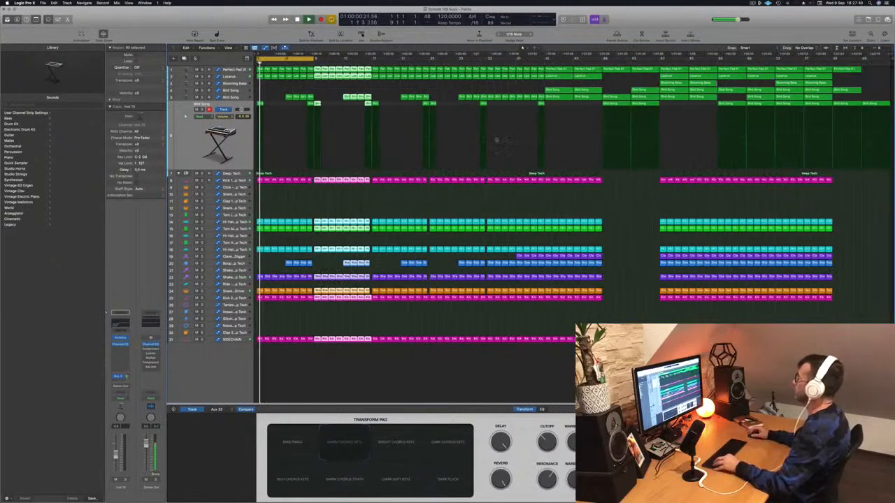
key("space")
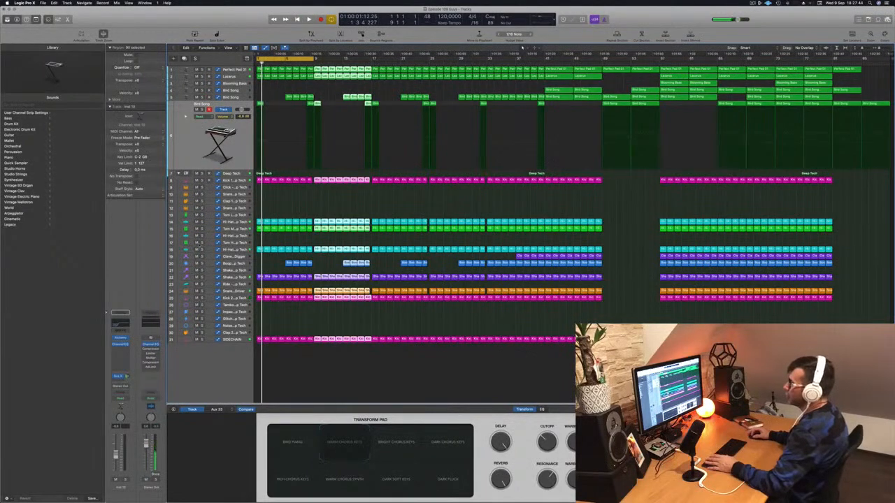
left_click(196, 250)
key("space")
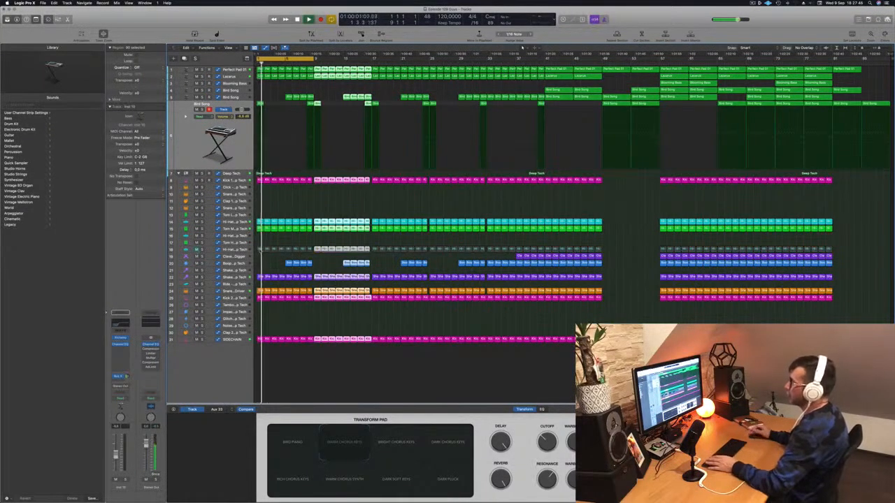
Delete the hi-hat regions on track 18 from the first eight bars
key("super+Right")
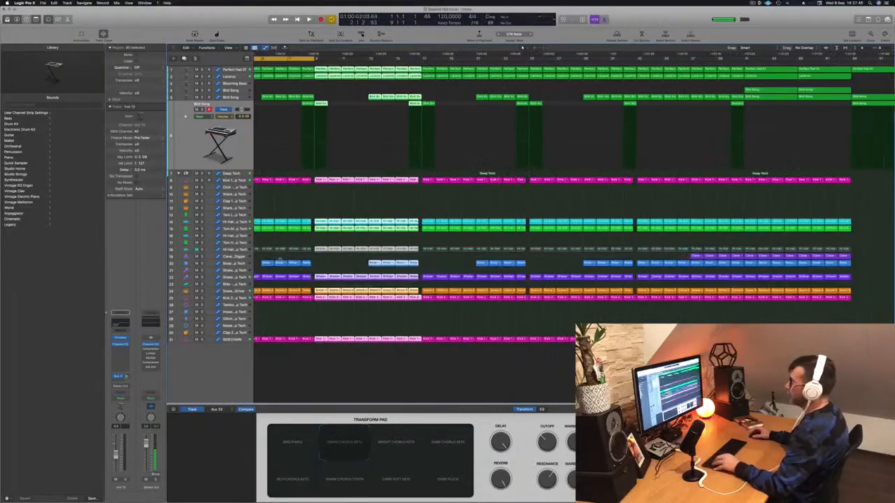
key("super+Right")
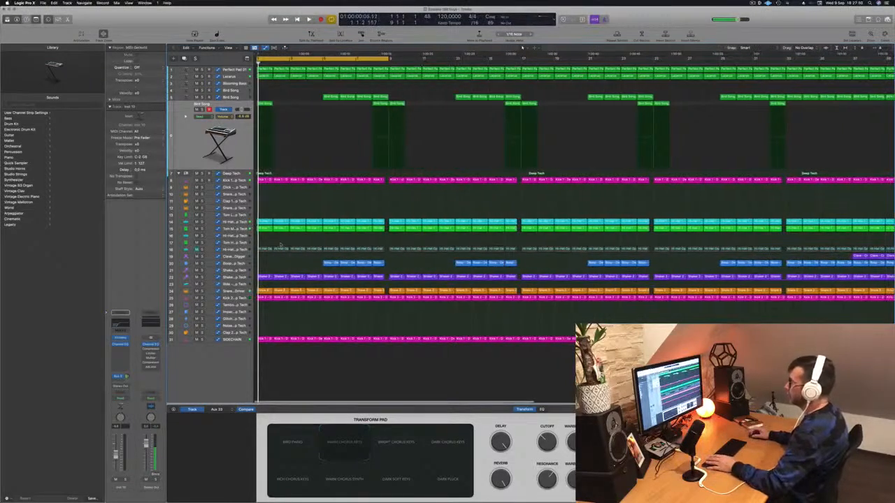
left_click_drag(269, 242, 379, 249)
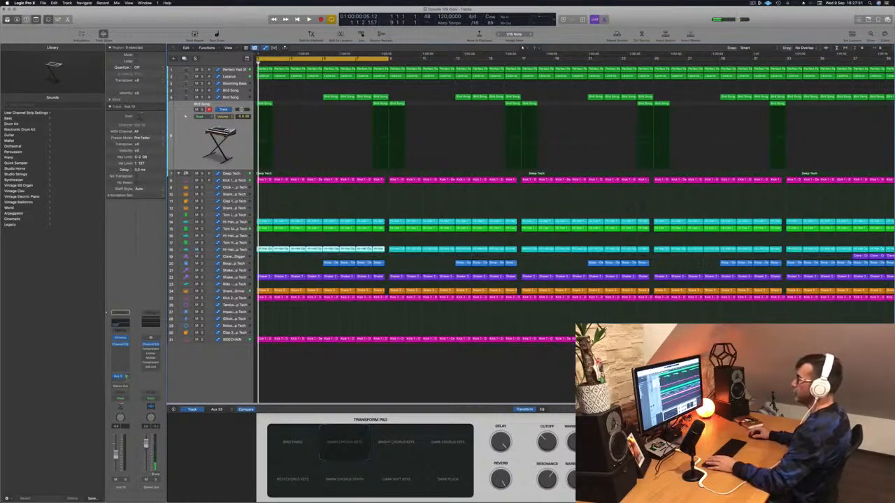
key("Delete")
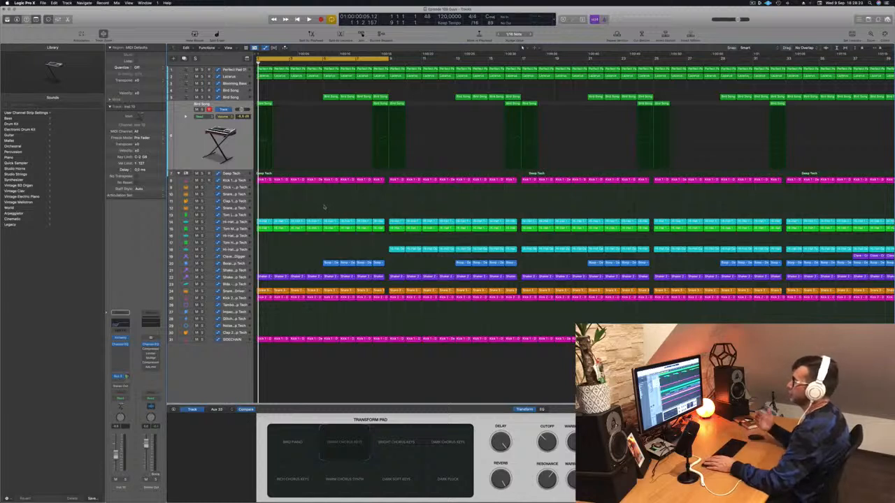
Check the Shaker 2 and Snare 1 tracks during playback and delete the tom regions on track 15 from the first eight bars
key("space")
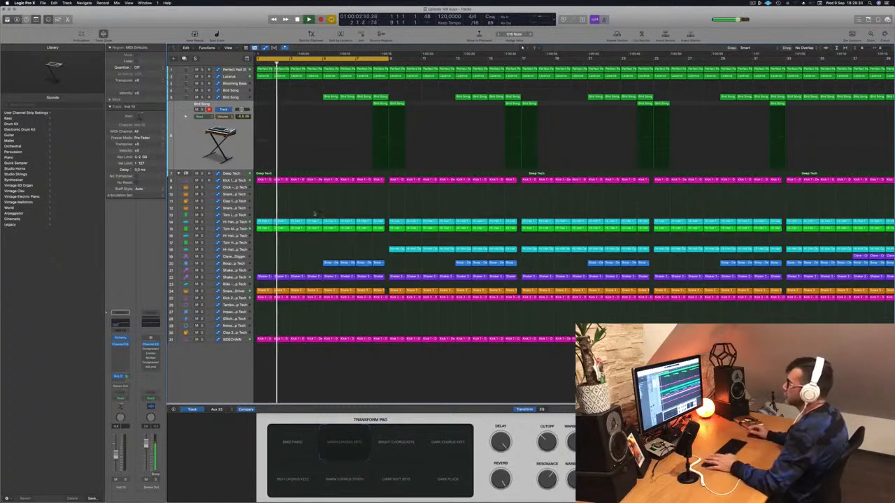
left_click(241, 277)
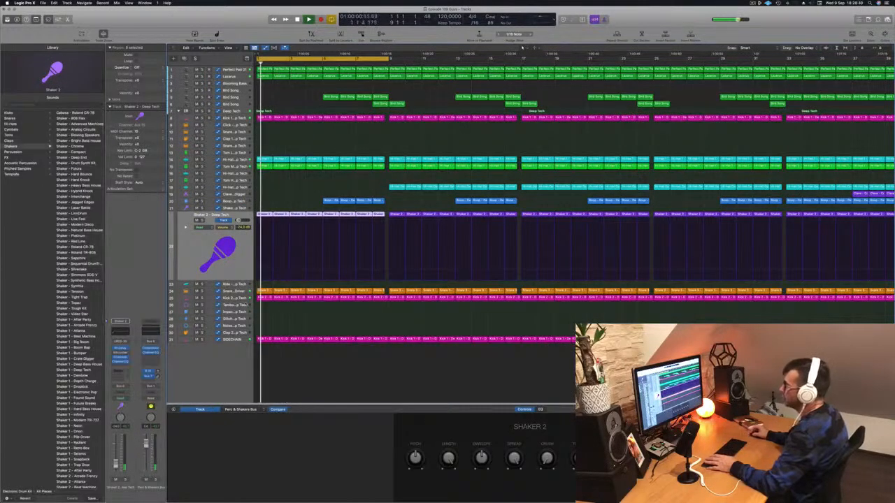
left_click(227, 291)
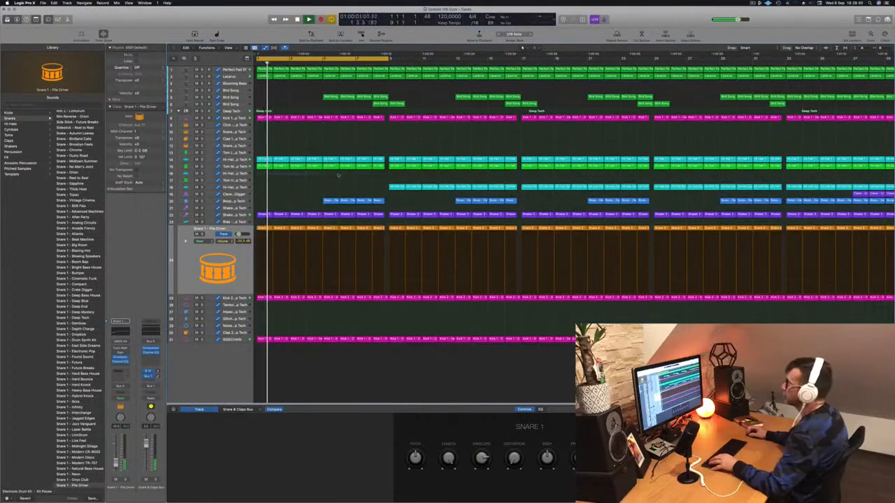
key("Delete")
key("space")
key("space")
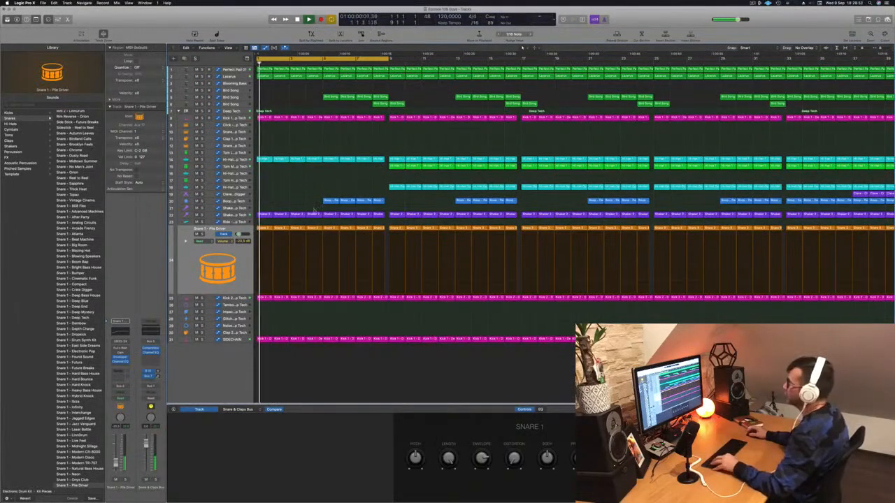
Delete the regions on track 20 that play within the first eight bars
scroll(314, 209, "down", 4)
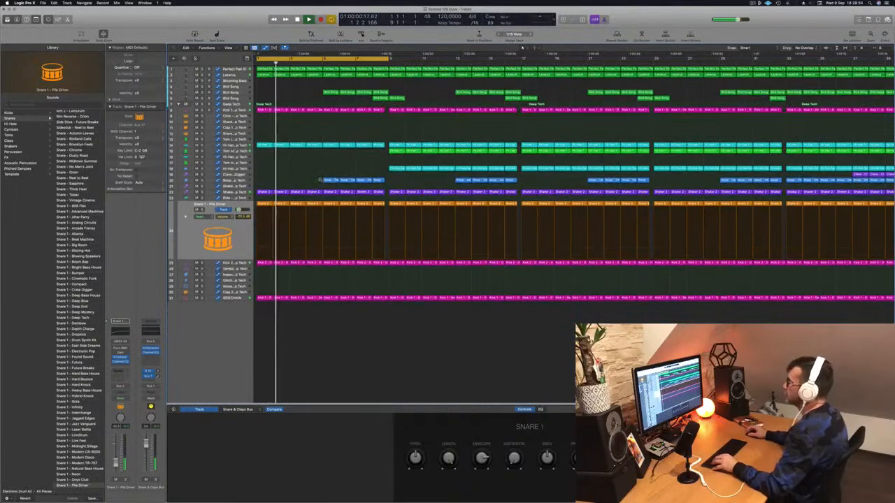
scroll(322, 179, "down", 2)
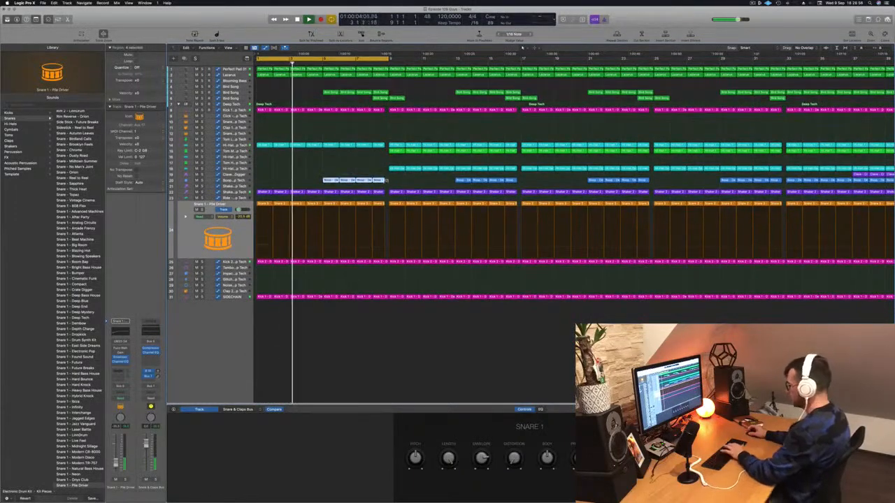
key("space")
key("space")
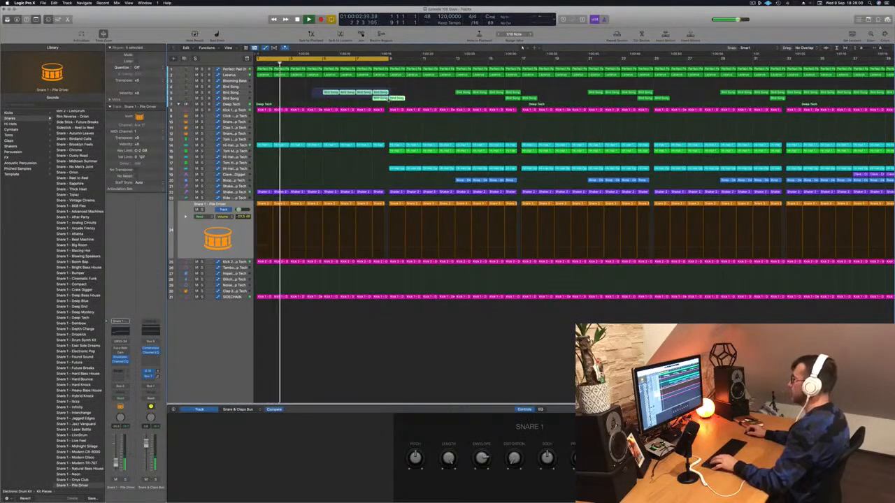
Delete the Bird Song regions on tracks 5 and 6 from the first eight bars
left_click_drag(388, 99, 389, 99)
key("Delete")
key("space")
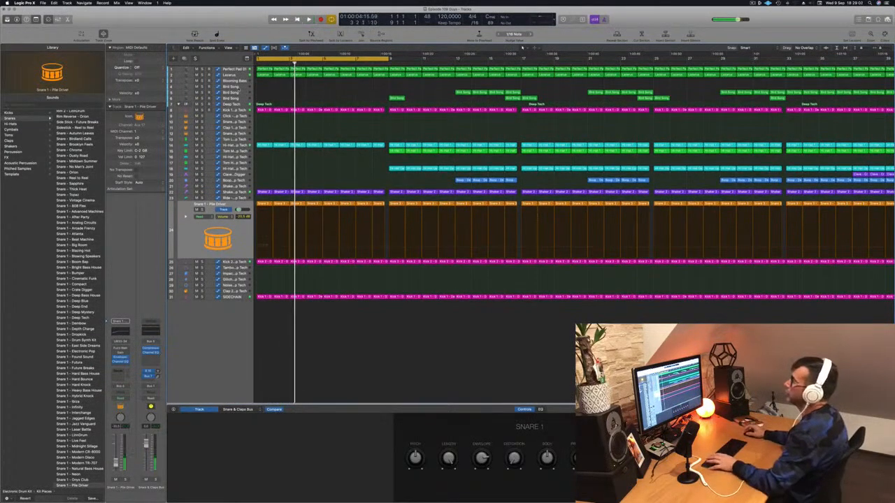
Lower the automation peak at bar 9 on the Lazarus track
left_click(228, 75)
key("space")
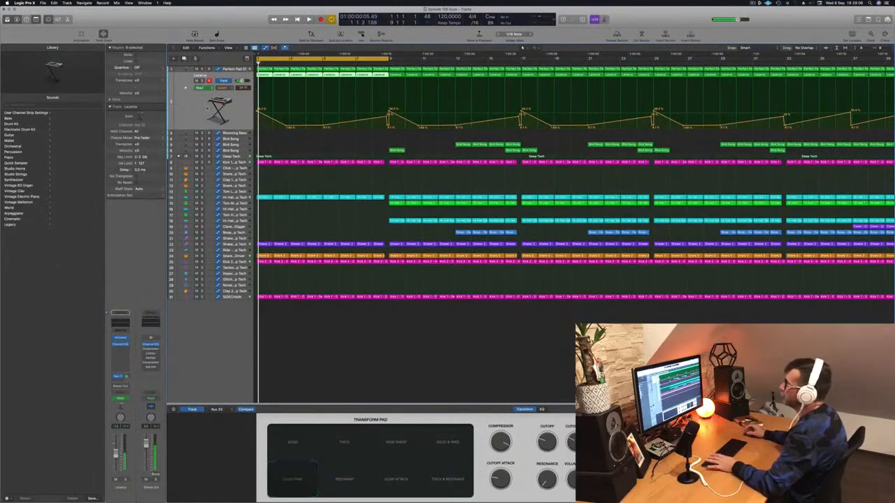
left_click_drag(388, 111, 388, 126)
Extend the cycle range to bar 17 and delete the track 18 hi-hat regions between bars 9 and 17
left_click(230, 71)
key("Return")
left_click_drag(387, 59, 523, 61)
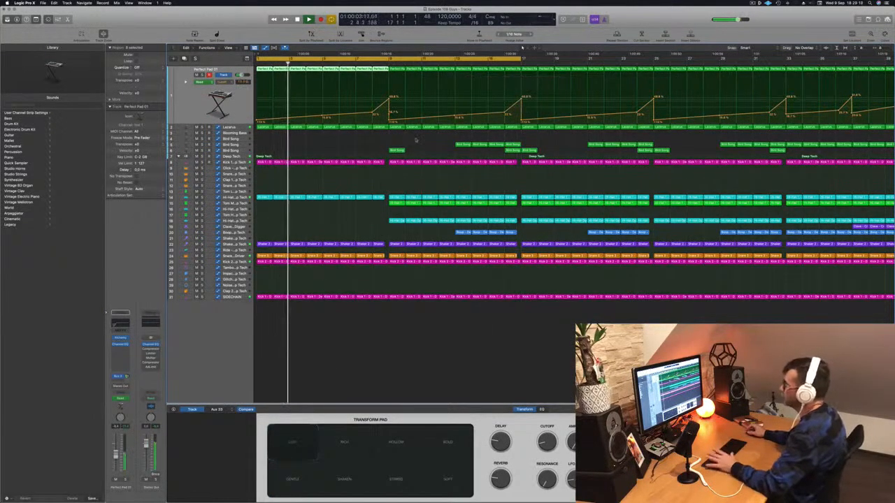
scroll(356, 148, "down", 3)
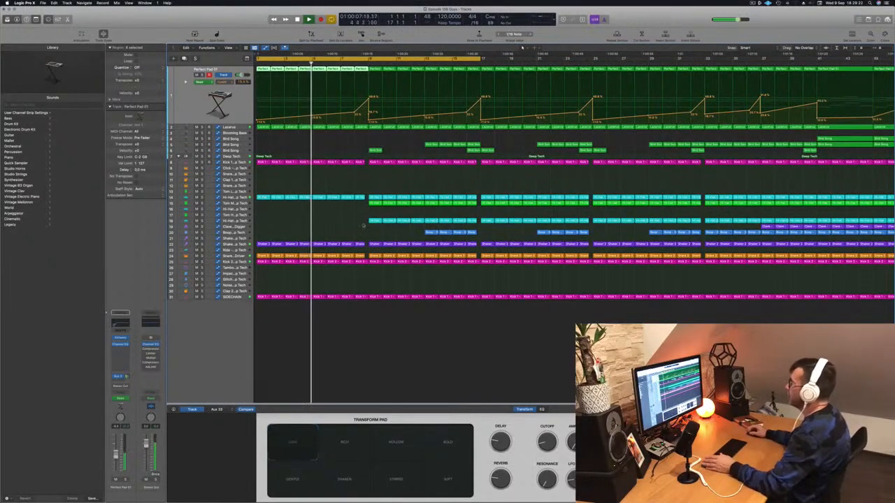
key("Delete")
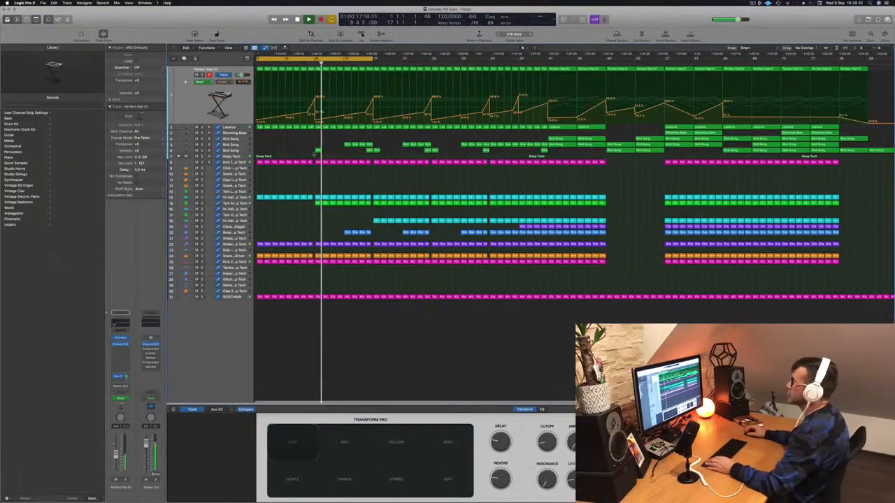
Delete the Bird Song region at bar 9 on track 6
left_click(319, 150)
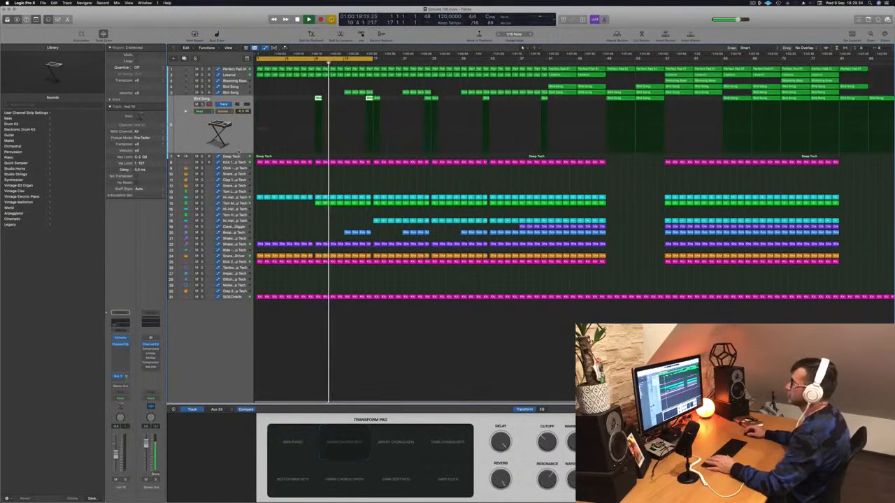
key("Delete")
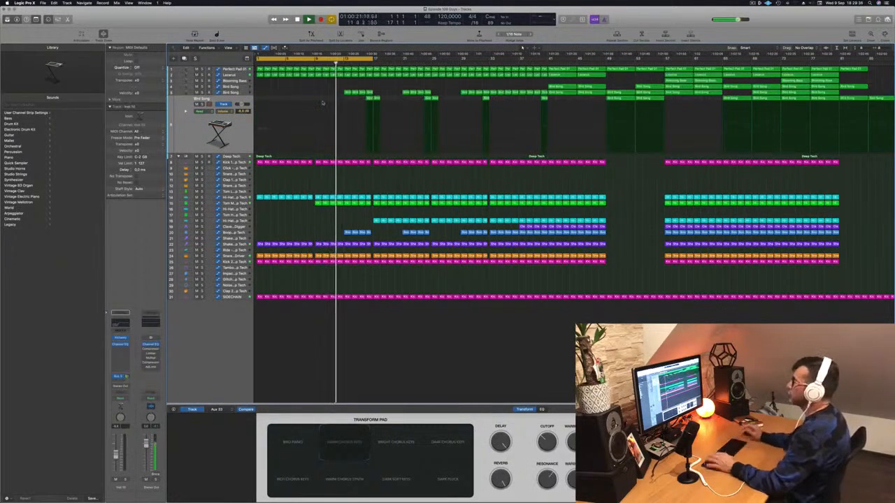
left_click(234, 203)
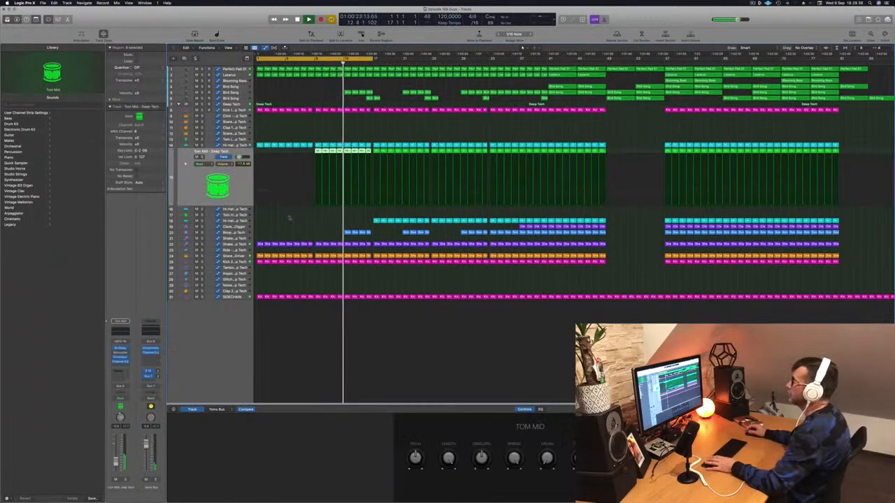
key("Return")
Audition a much higher low-cut frequency in the Kick 1 Channel EQ during playback, and bring it back to 40.6 Hz
left_click(227, 110)
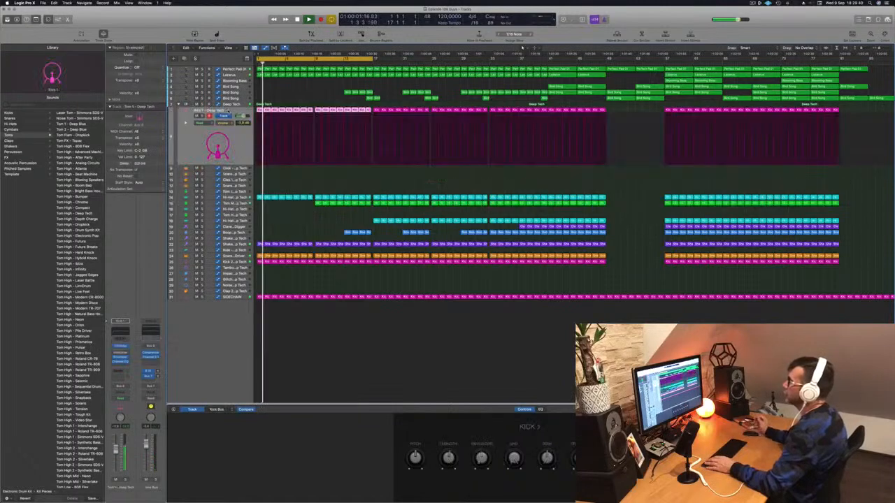
key("Return")
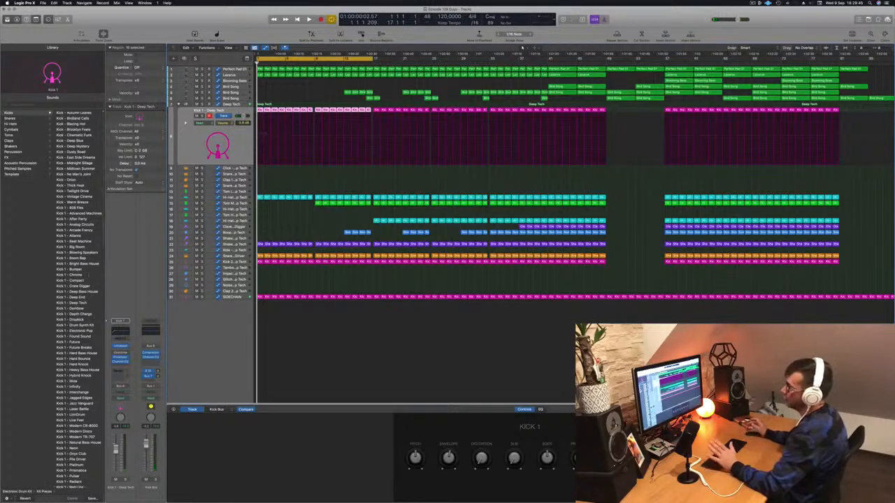
left_click(118, 334)
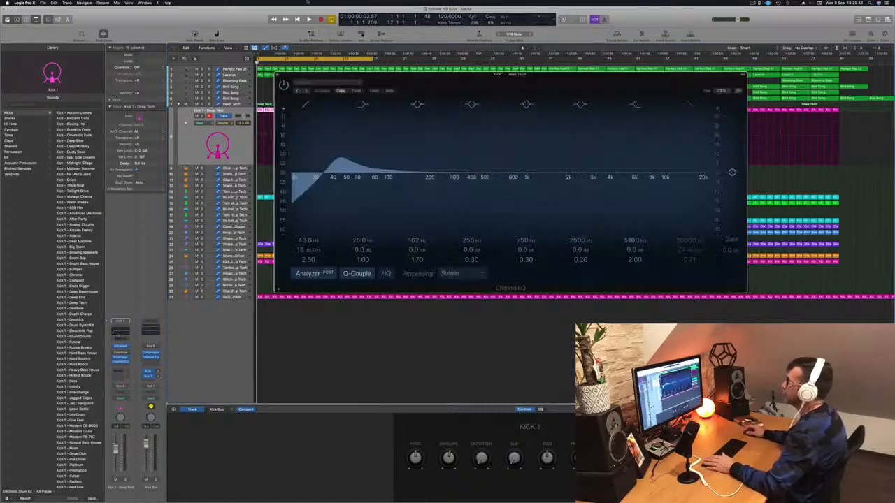
left_click_drag(427, 79, 574, 98)
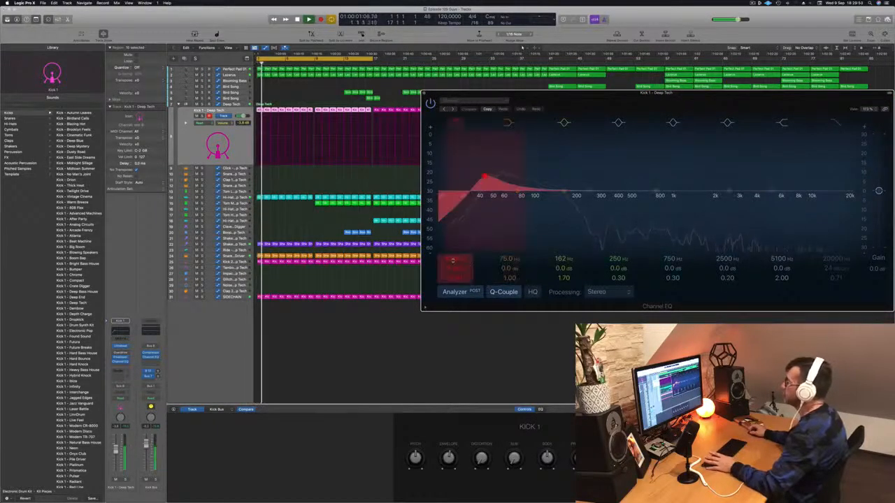
left_click_drag(489, 177, 580, 177)
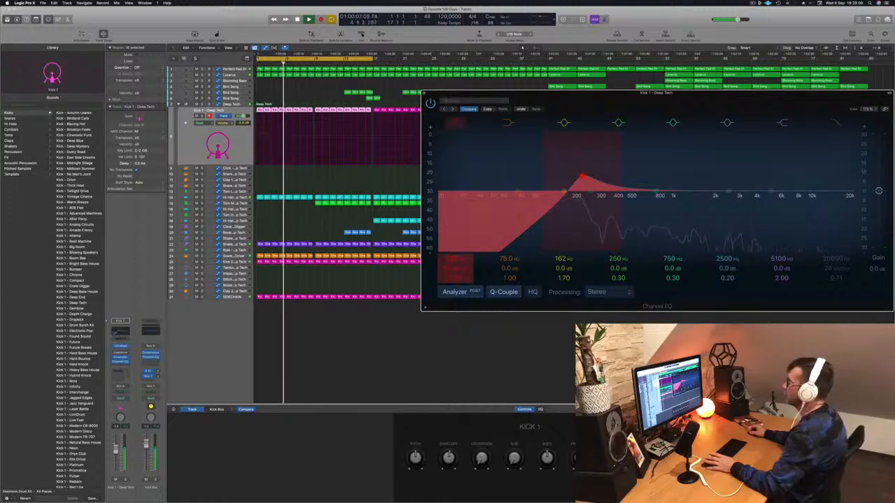
left_click_drag(581, 177, 481, 180)
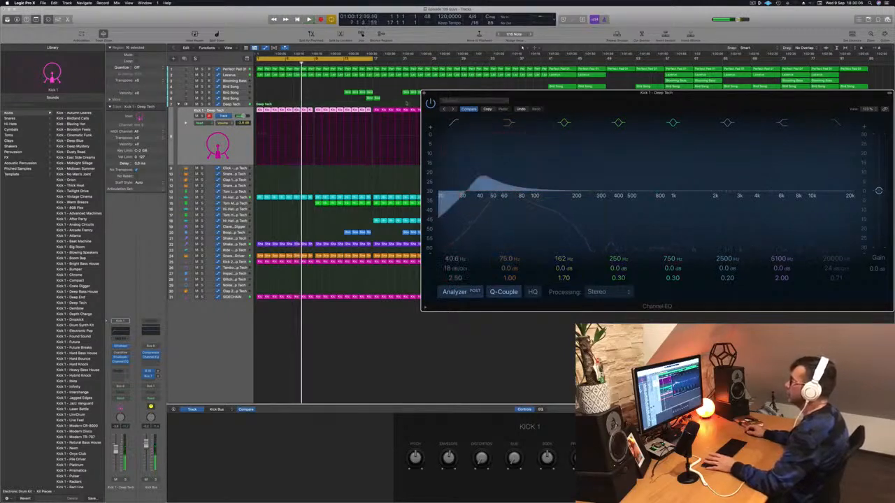
left_click(424, 93)
Set the Deep Tech track's automation to Touch and record a low-cut filter movement over the opening bars
left_click(233, 105)
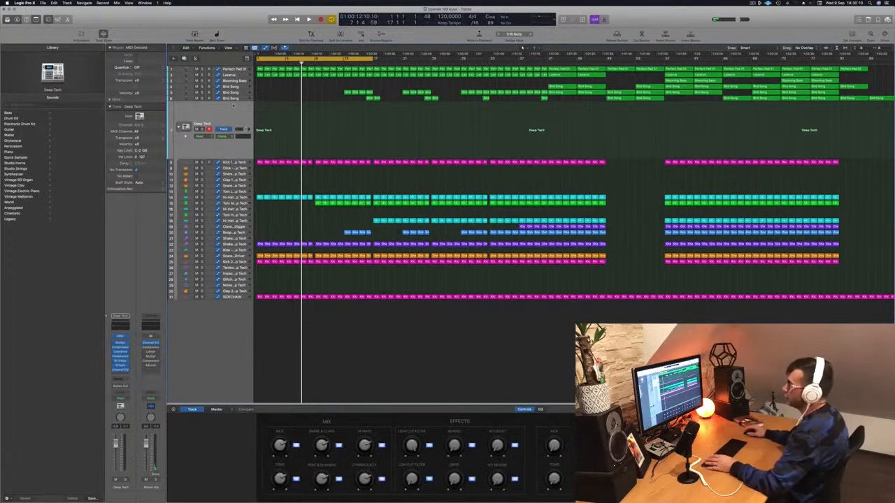
left_click(120, 339)
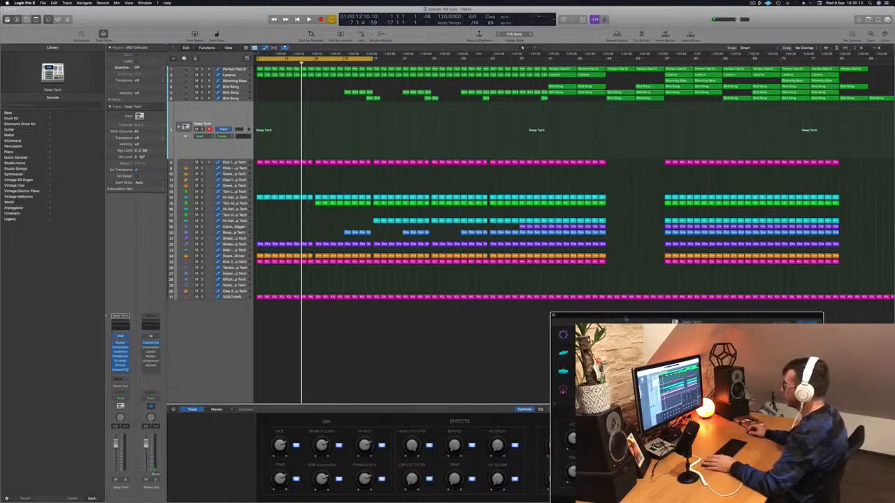
left_click(553, 316)
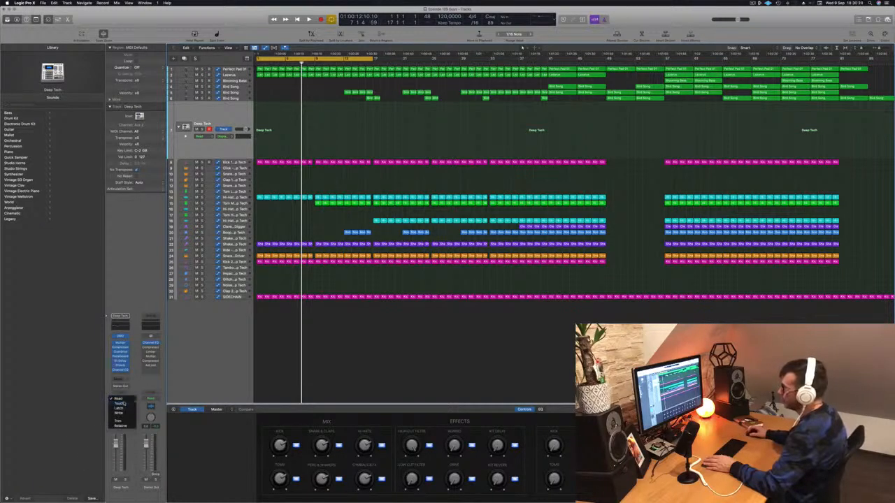
key("space")
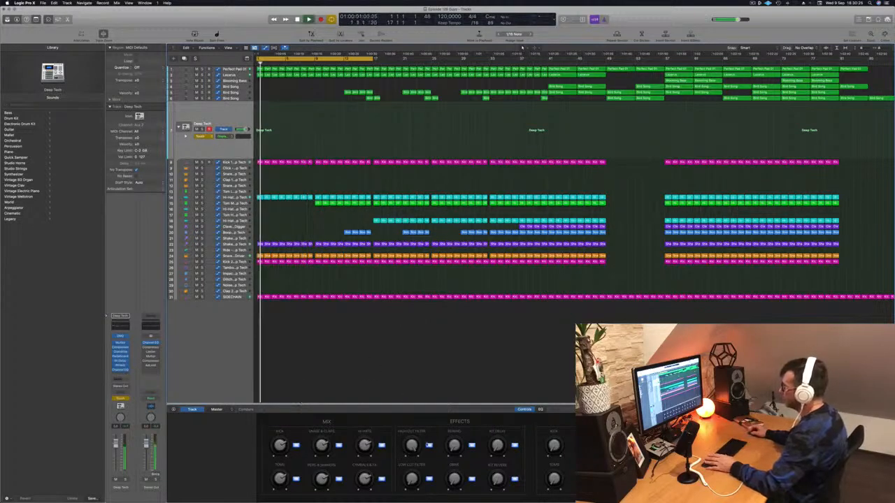
left_click_drag(412, 478, 411, 463)
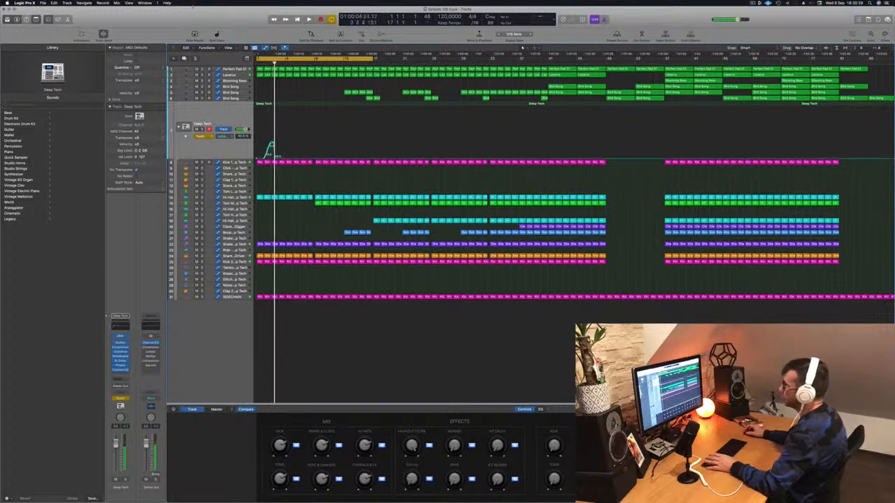
Flatten the recorded low-cut automation on the Deep Tech track to one raised level from the start and set its mode to Read
left_click_drag(276, 158, 257, 147)
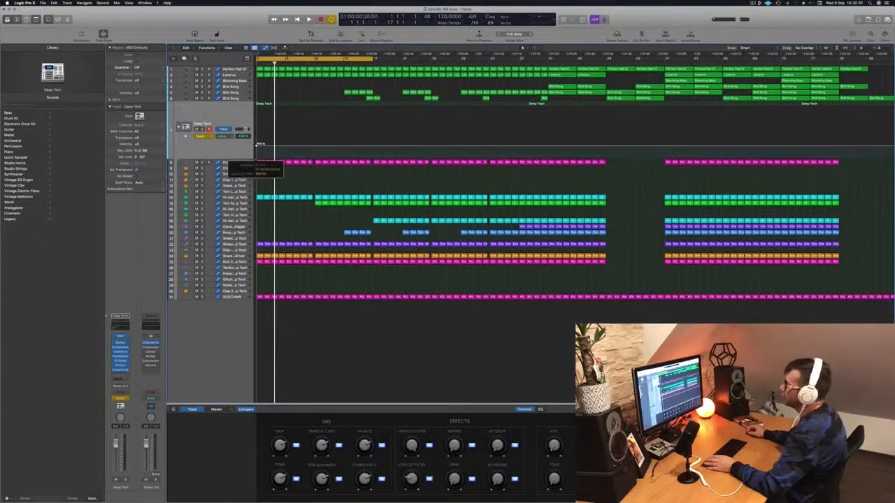
left_click(200, 135)
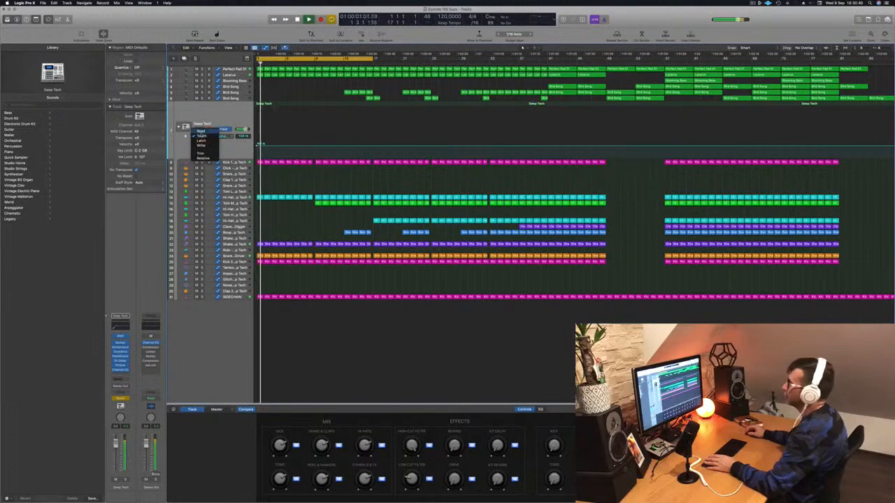
left_click(201, 130)
key("space")
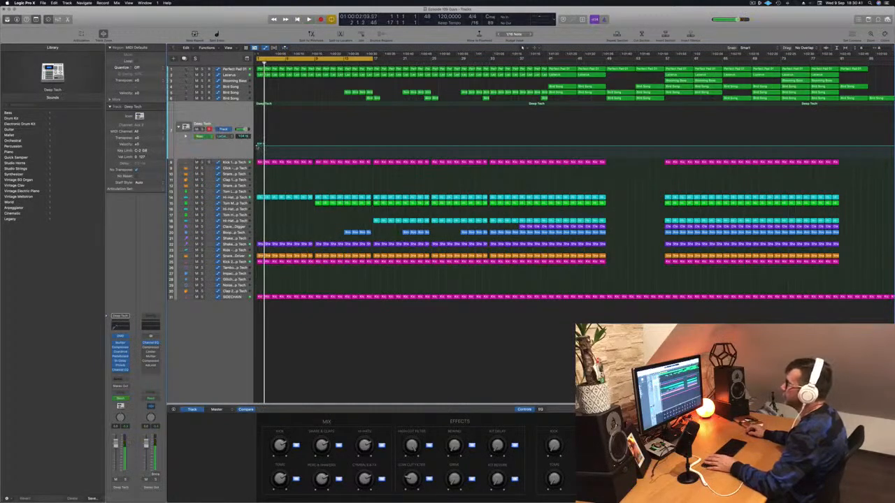
key("Return")
key("space")
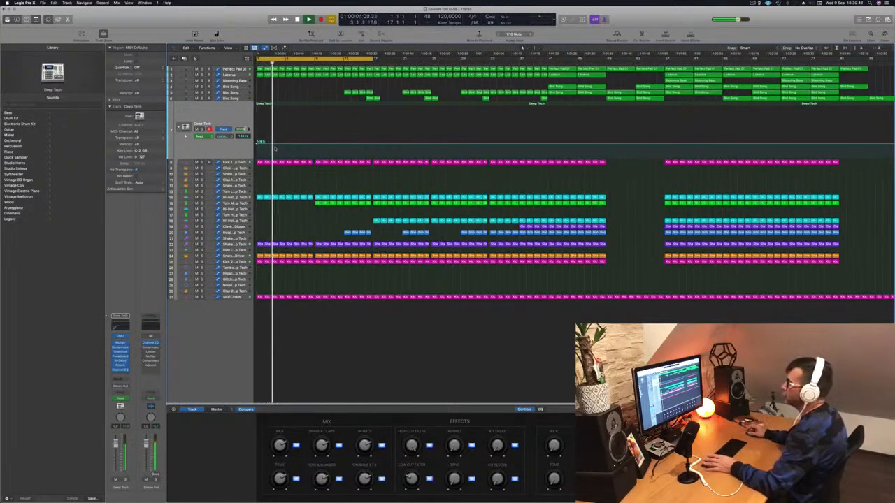
key("Return")
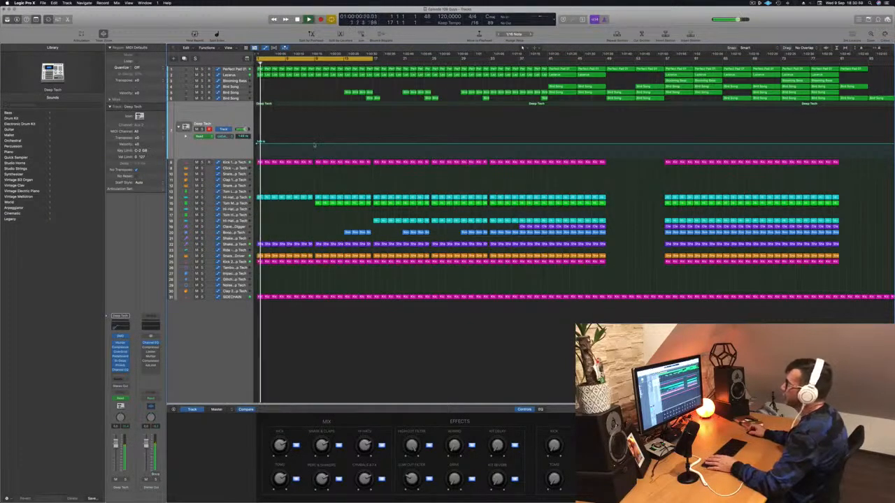
Ramp the Deep Tech low-cut automation up from bar 1 to a peak just before bar 9 and save the project
left_click_drag(314, 145, 316, 131)
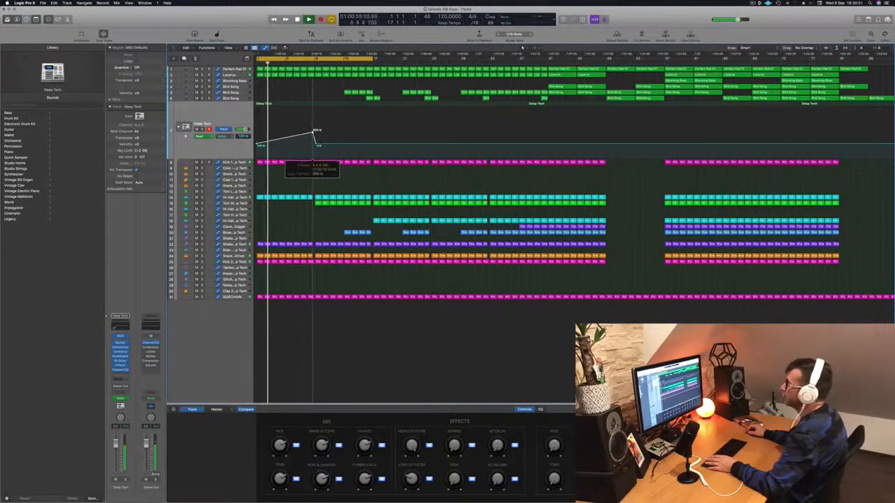
key("super+s")
scroll(302, 150, "up", 5)
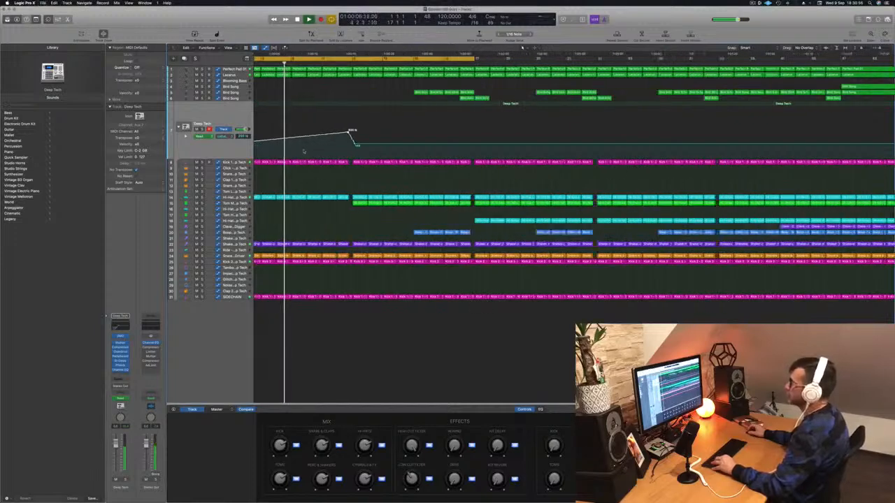
scroll(302, 150, "down", 5)
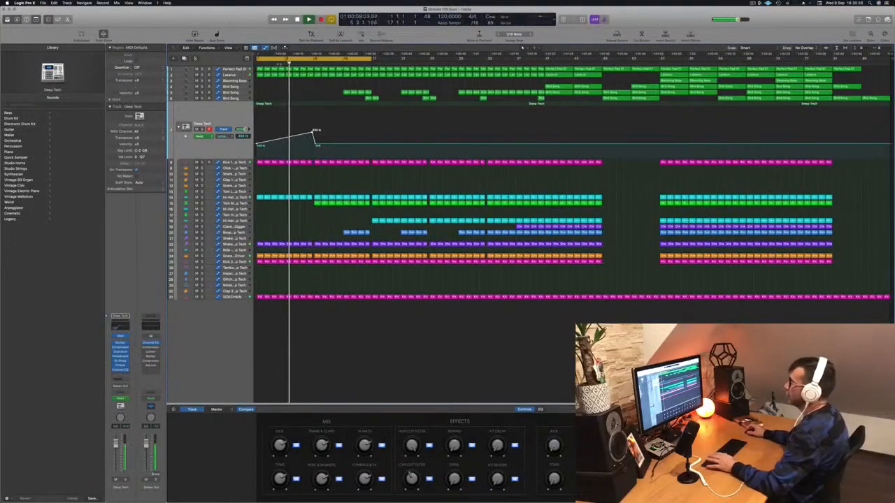
Lower the Deep Tech low-cut automation level that follows the drop at bar 9, and replay the section
left_click(237, 70)
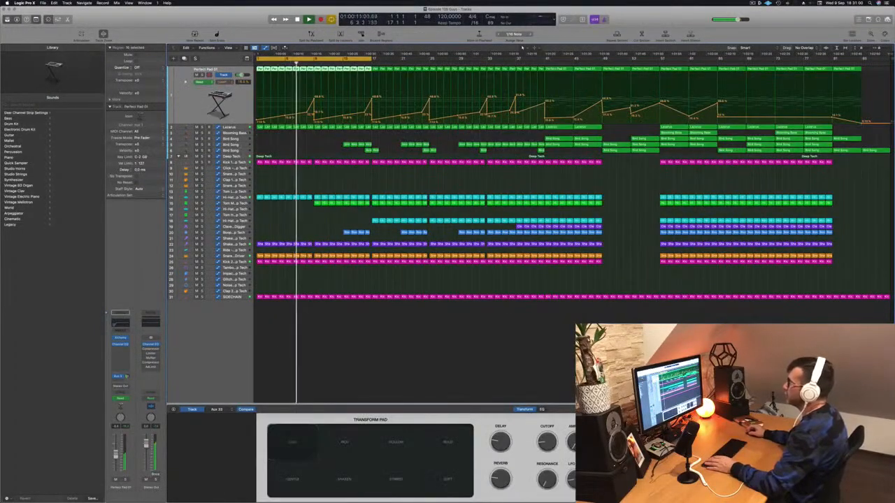
left_click(242, 163)
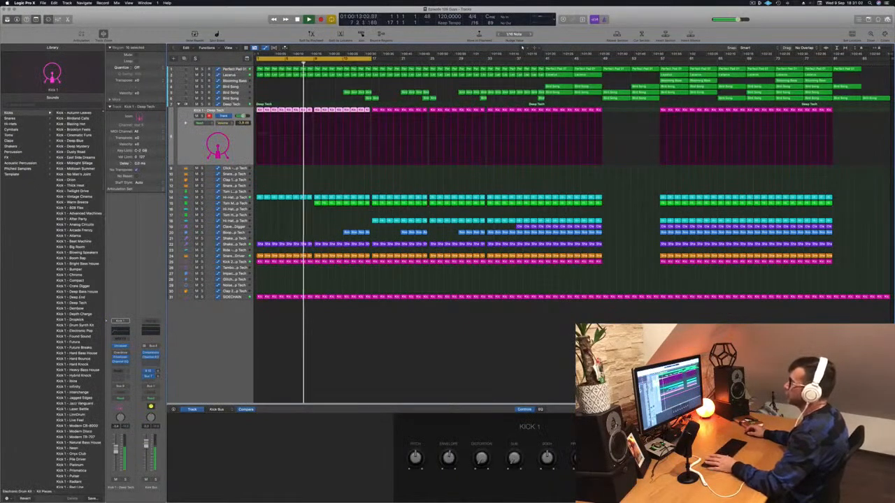
left_click(242, 105)
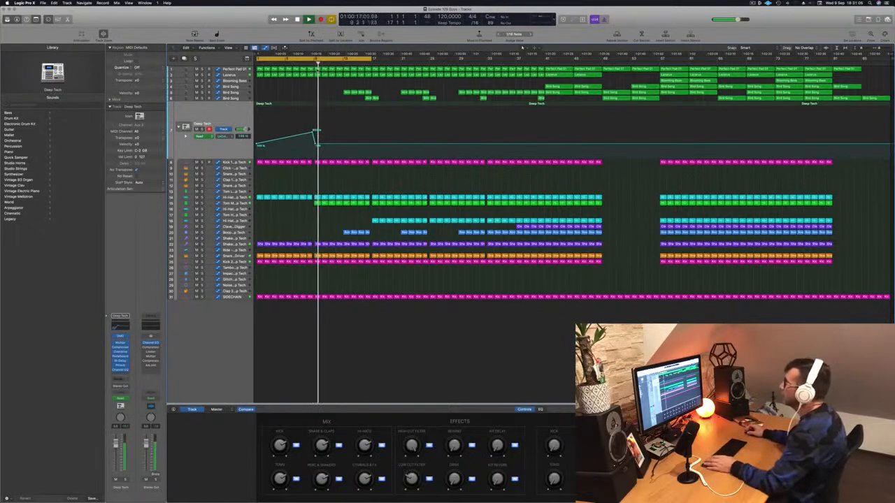
left_click(307, 64)
key("super+Right")
key("super+Right")
key("super+Right")
key("space")
left_click_drag(396, 145, 394, 149)
key("Return")
key("space")
key("super+Left")
key("super+Left")
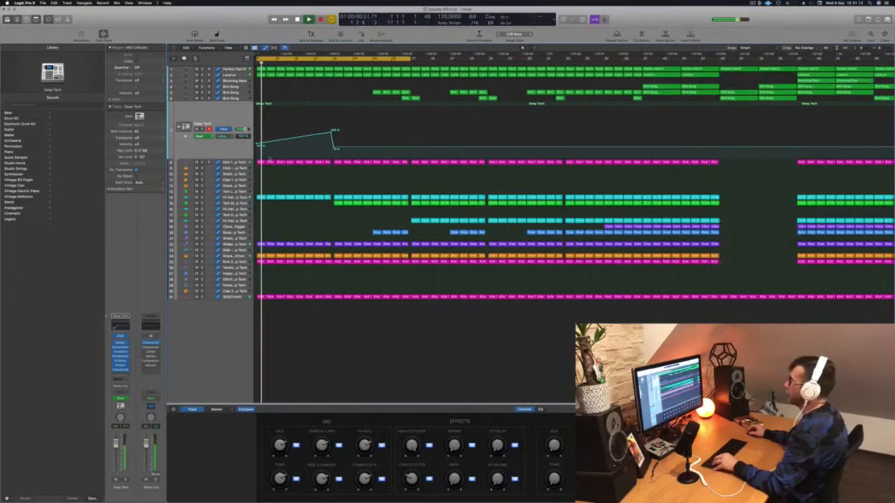
Inspect the Compressor settings on the Deep Tech track while the intro plays from the start
key("Return")
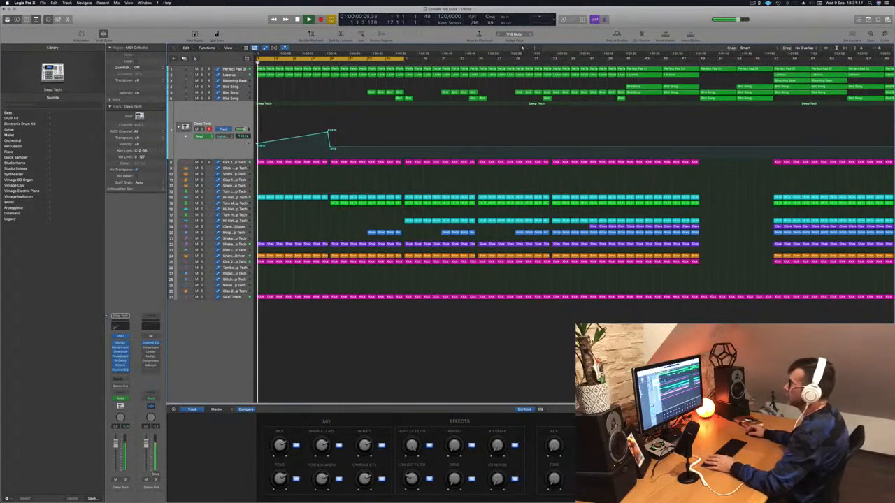
left_click(121, 347)
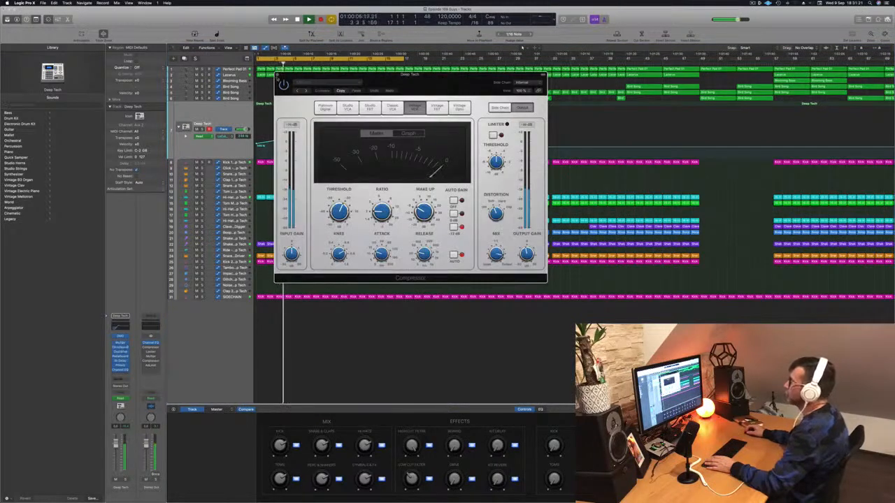
left_click(278, 75)
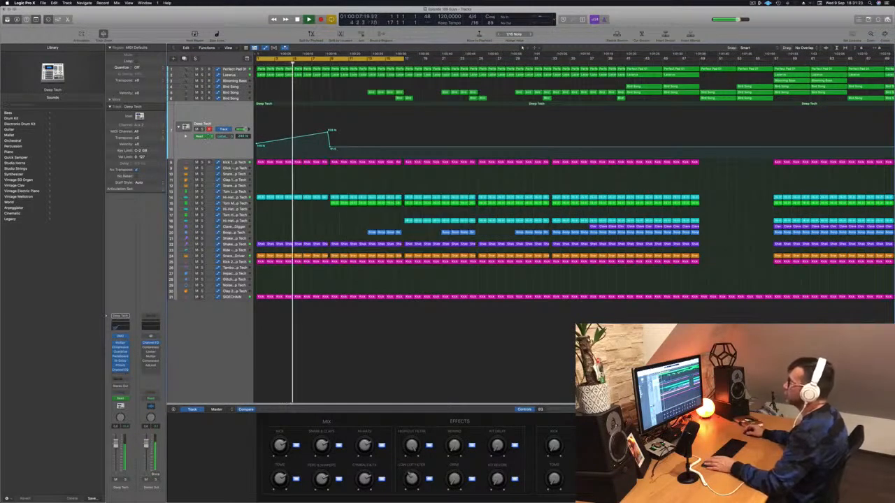
Raise the Lazarus track's cutoff automation to a peak at bar 9 after a low point at bar 7, and replay the intro
left_click(230, 75)
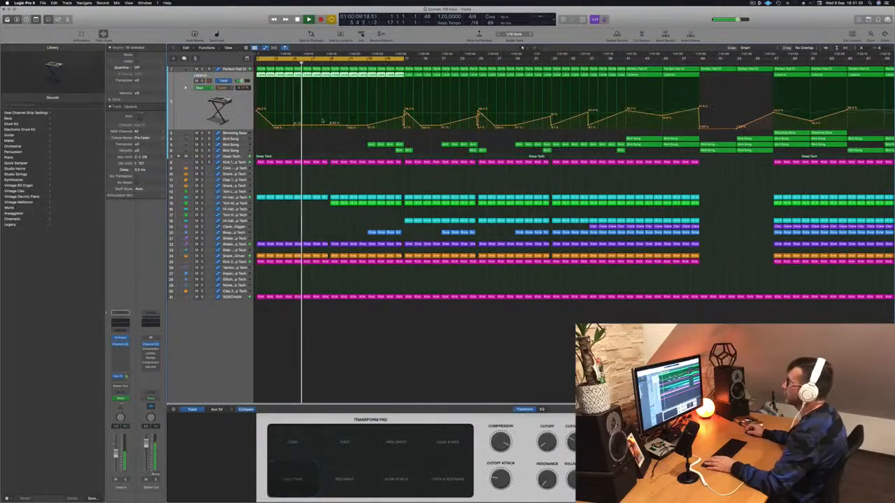
left_click(313, 125)
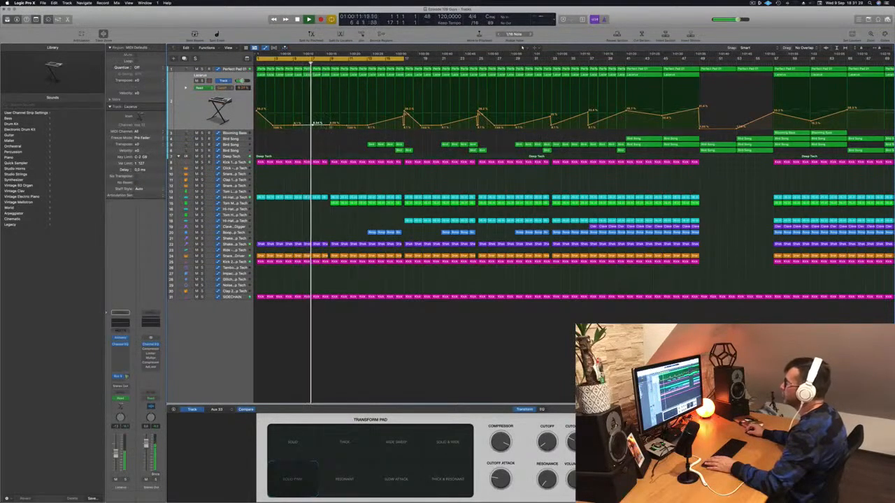
left_click_drag(312, 125, 332, 120)
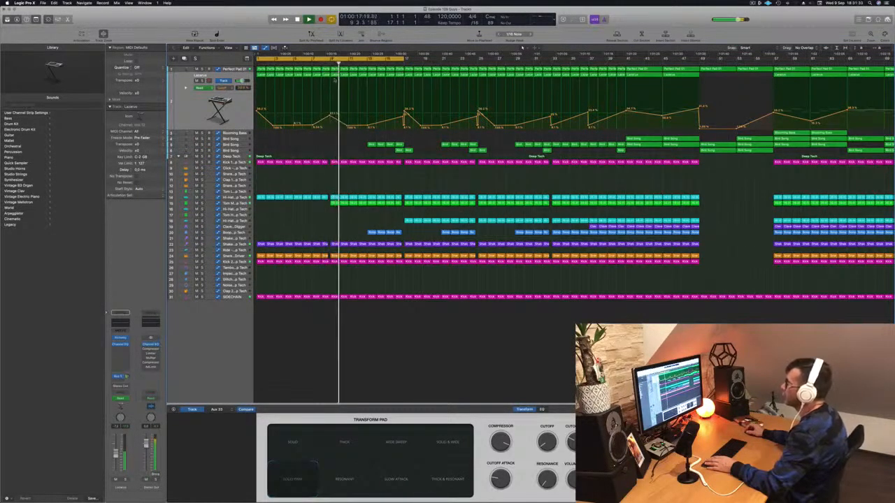
left_click(330, 64)
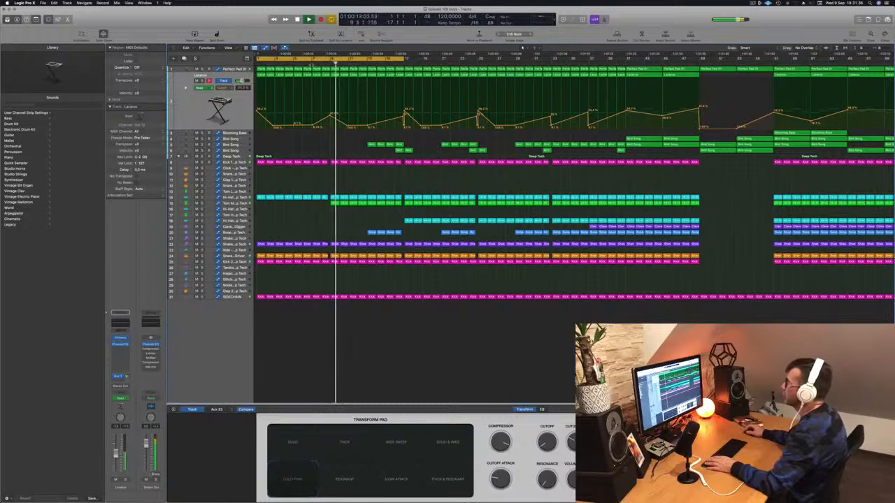
key("Return")
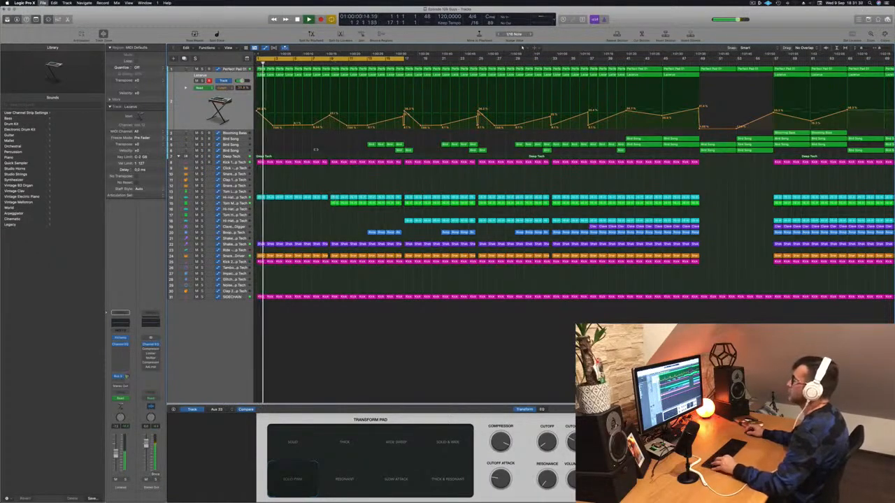
key("super+Left")
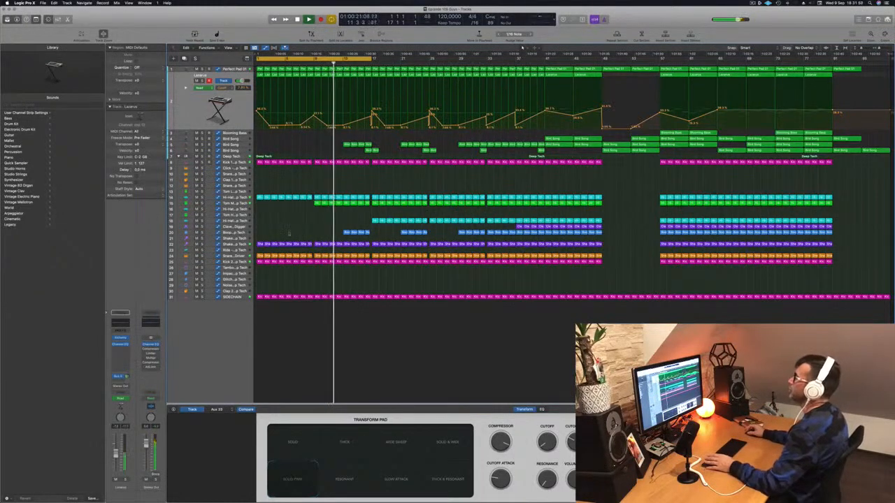
Delete the blue percussion regions at bars 13 to 16 and the lower Bird Song track's regions around bar 17, and replay
left_click_drag(325, 229, 365, 234)
key("Delete")
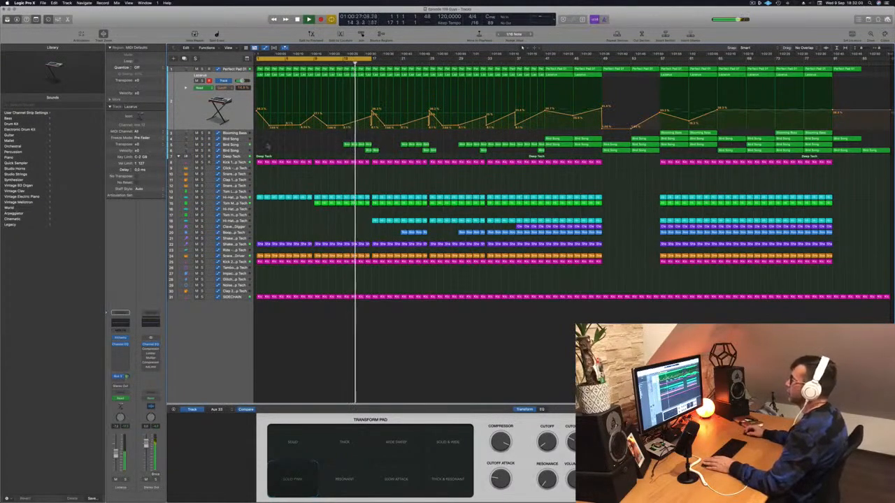
left_click(235, 145)
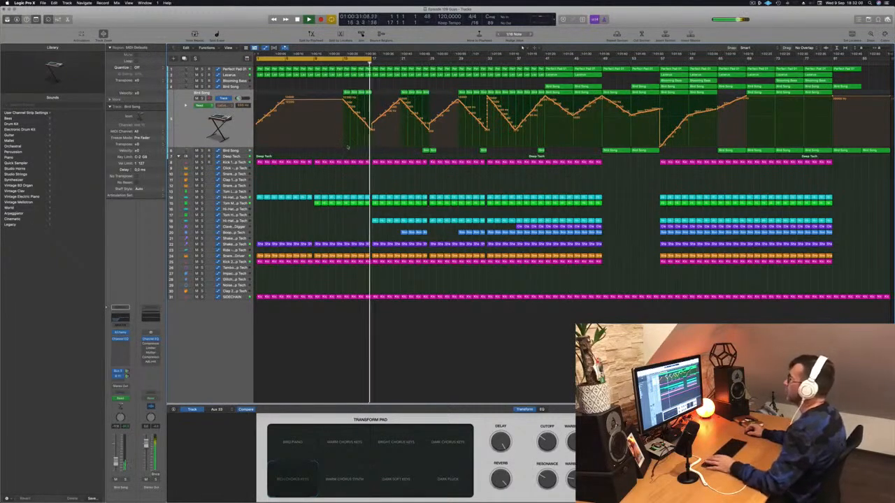
key("Return")
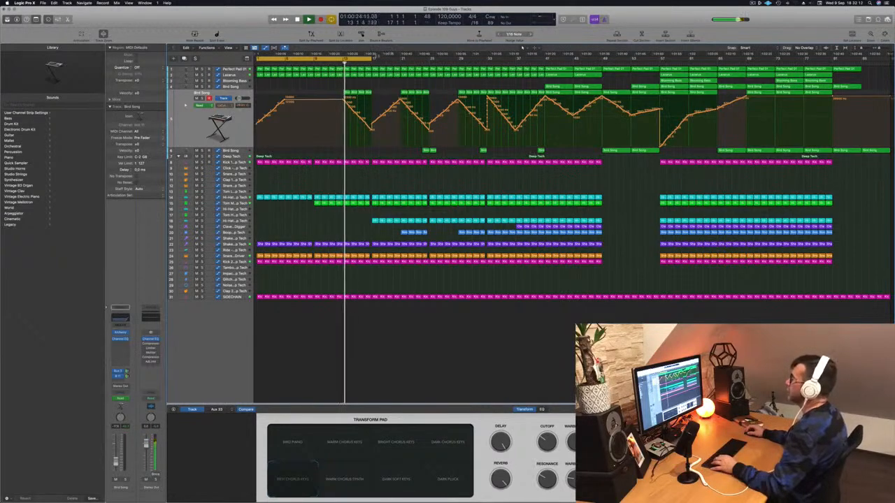
Extend the cycle range to bar 29 and replay the transition into bar 17
left_click_drag(376, 72, 445, 75)
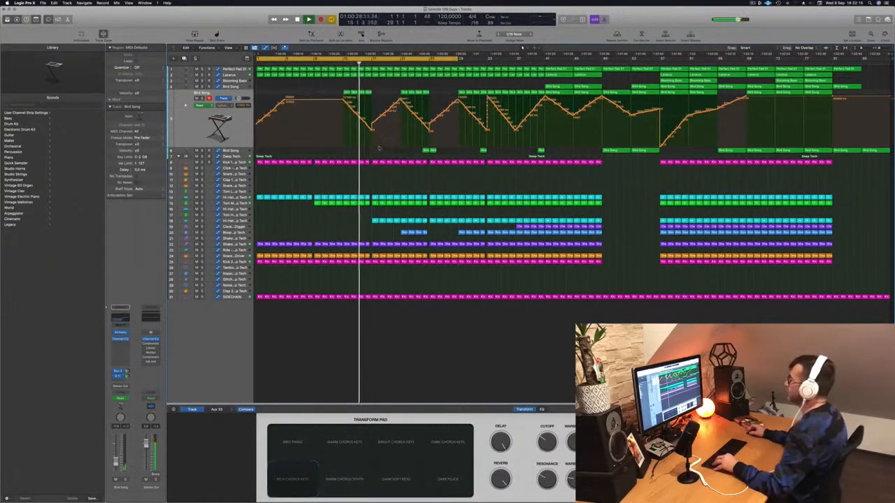
scroll(417, 187, "up", 5)
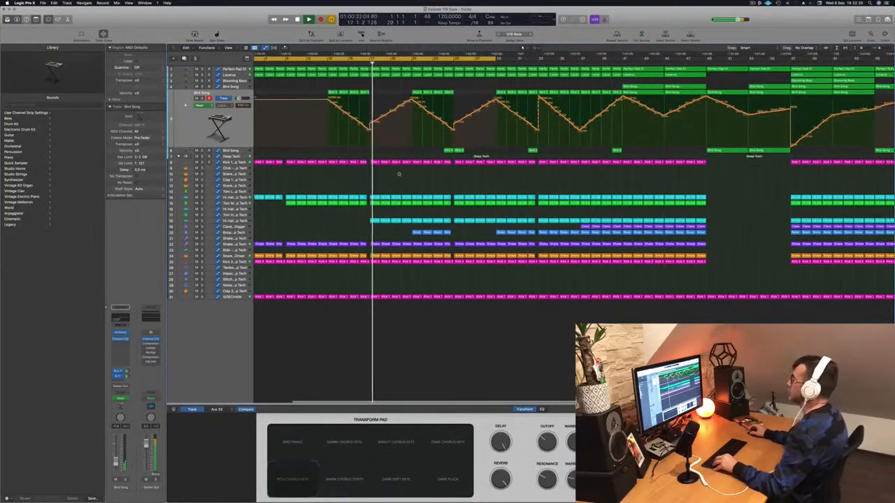
scroll(400, 175, "up", 3)
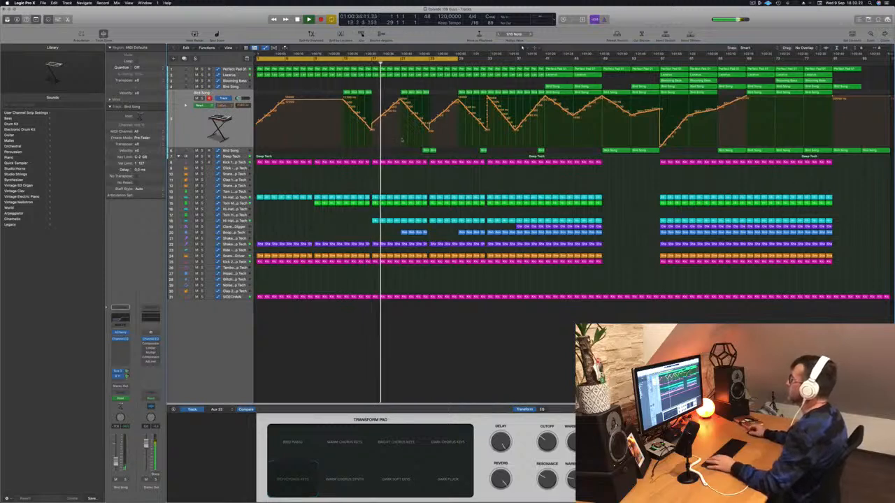
key("Return")
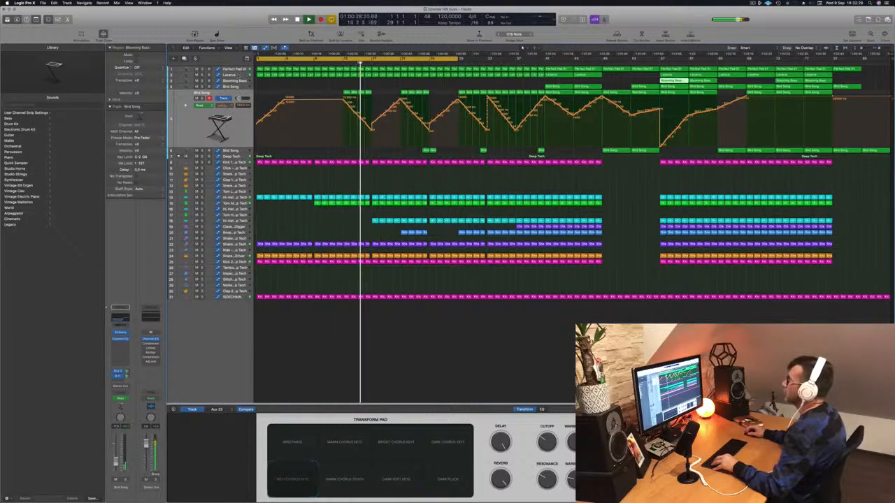
Listen to the Lazarus track in solo around bar 17, and replay the transition with all tracks playing
left_click(239, 75)
key("s")
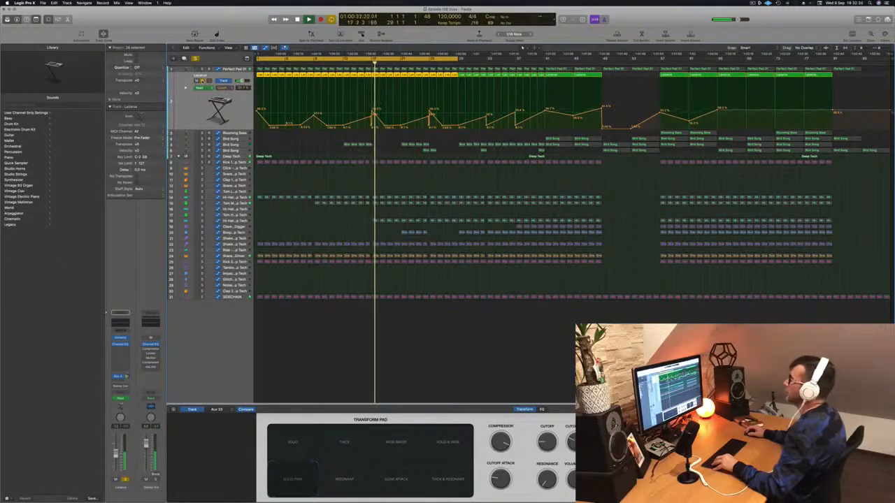
key("s")
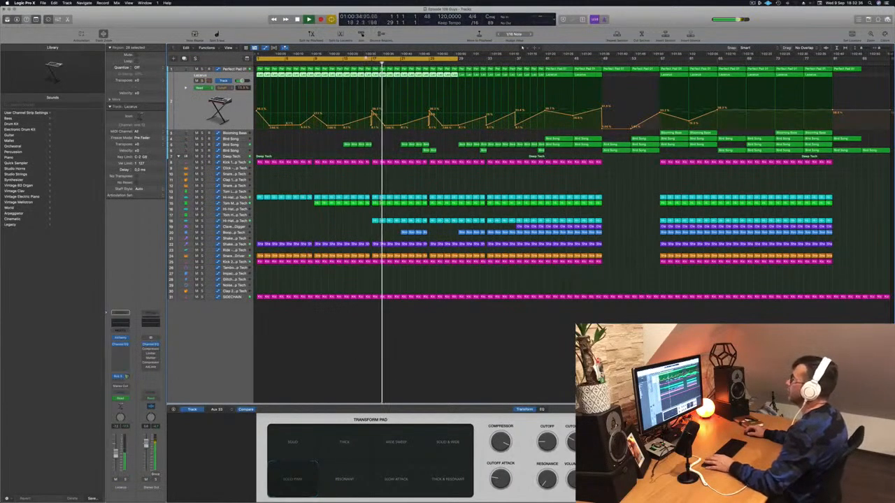
key("comma")
key("comma")
key("comma")
key("comma")
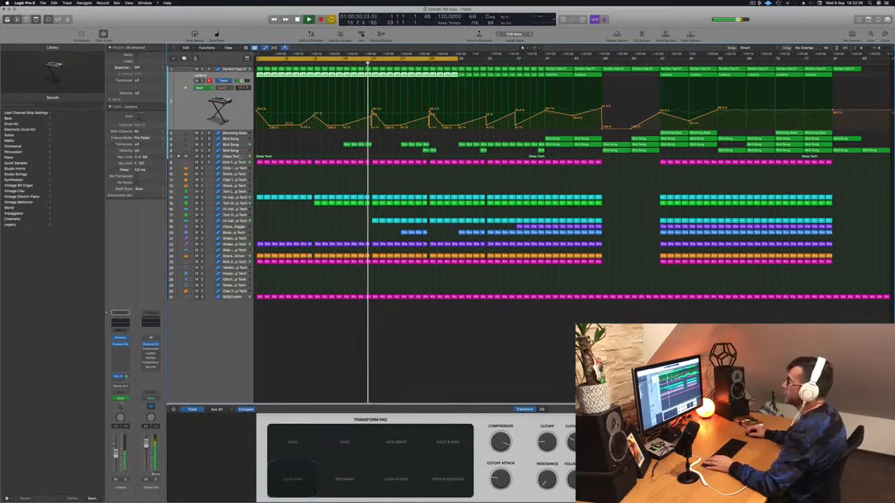
Drop the Deep Tech low-cut automation to 20 Hz at bar 17, and replay the transition
left_click(240, 156)
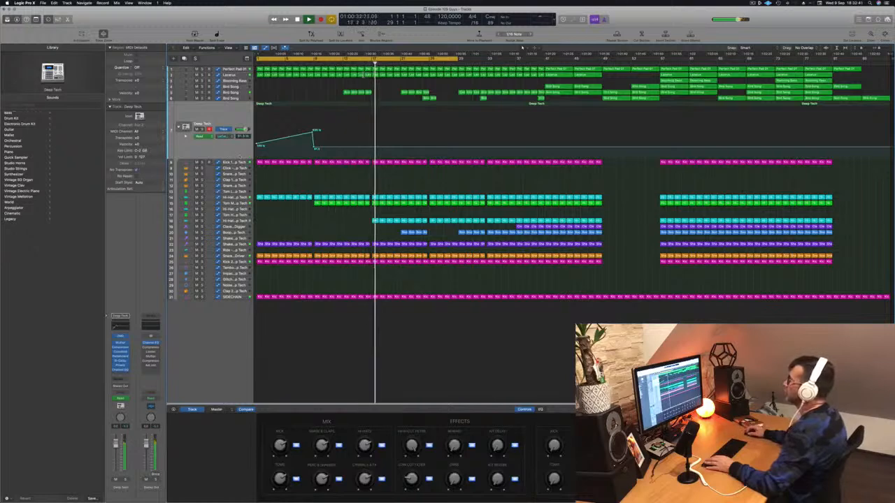
key("super+Right")
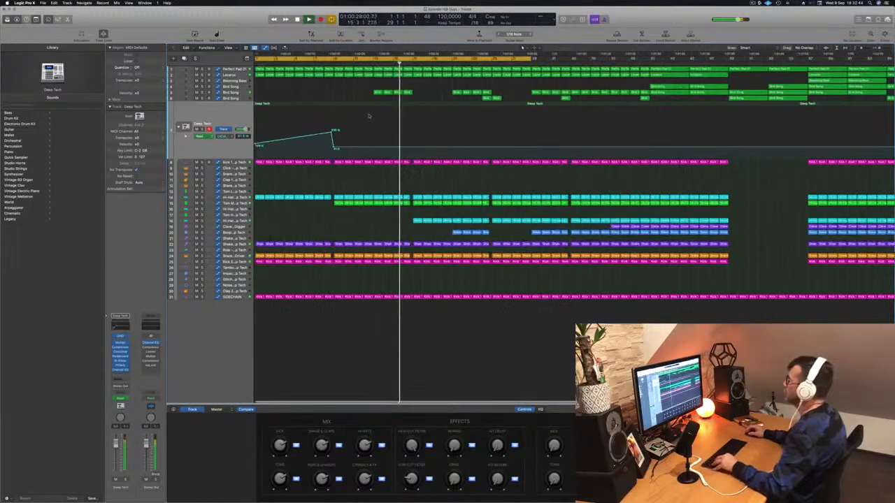
key("super+Right")
left_click(421, 148)
left_click(421, 156)
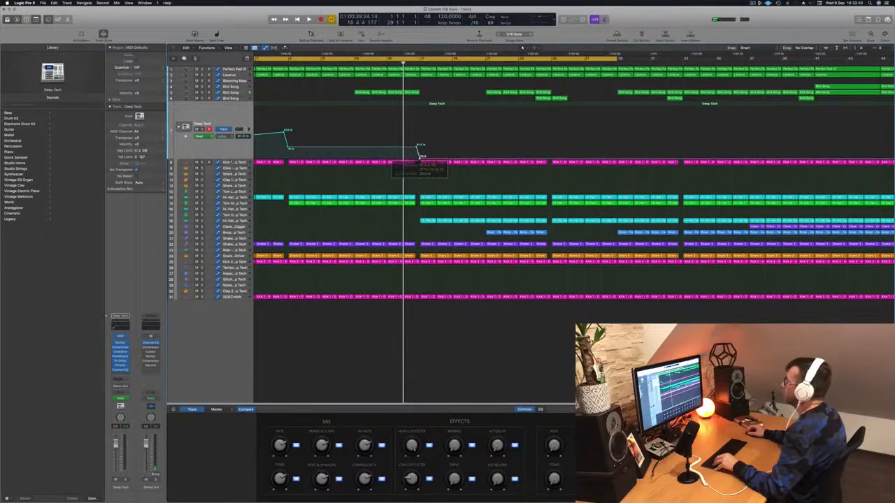
key("space")
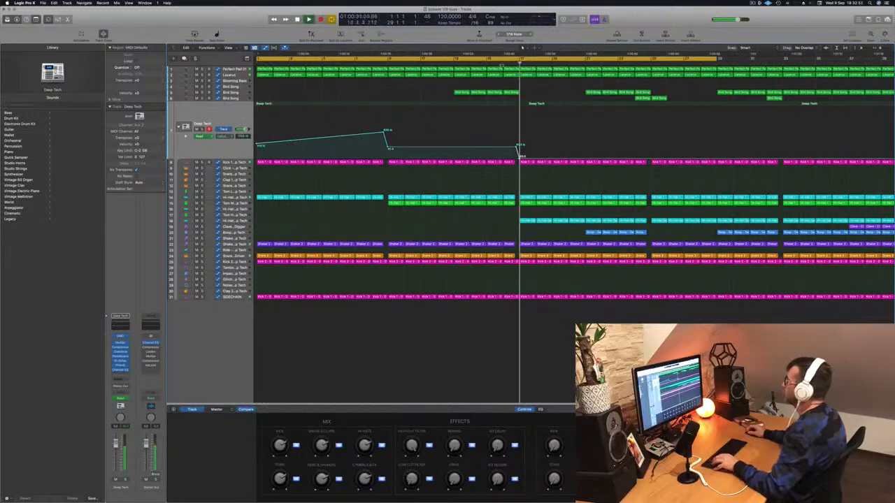
left_click(501, 64)
scroll(497, 90, "left", 5)
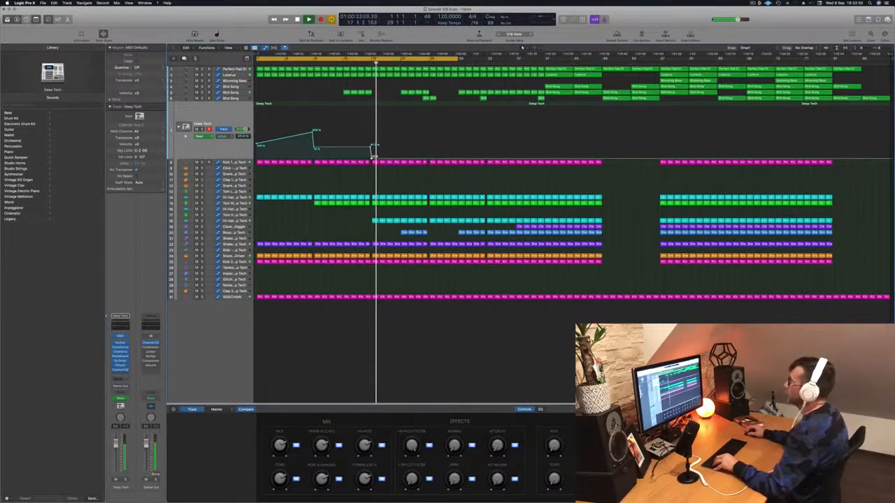
Raise the Lazarus cutoff automation to a high, nearly flat level from bar 17 to bar 21, and replay from about bar 12
left_click(230, 75)
left_click(365, 64)
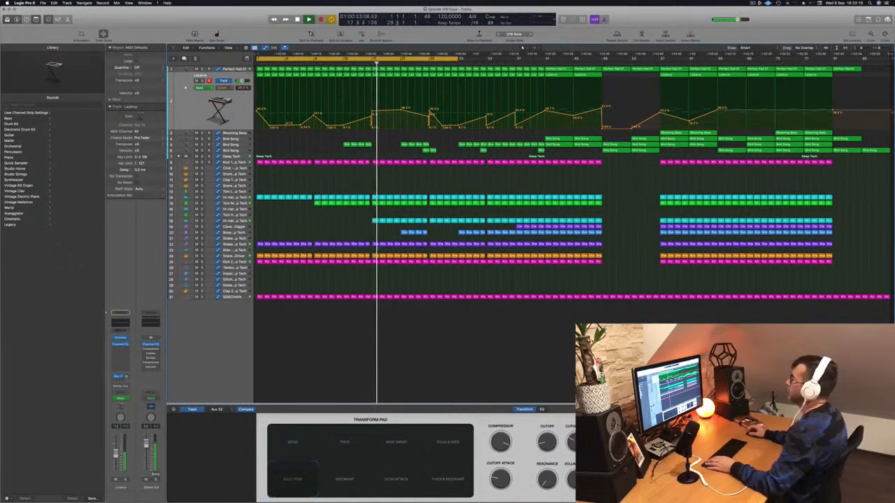
left_click(337, 62)
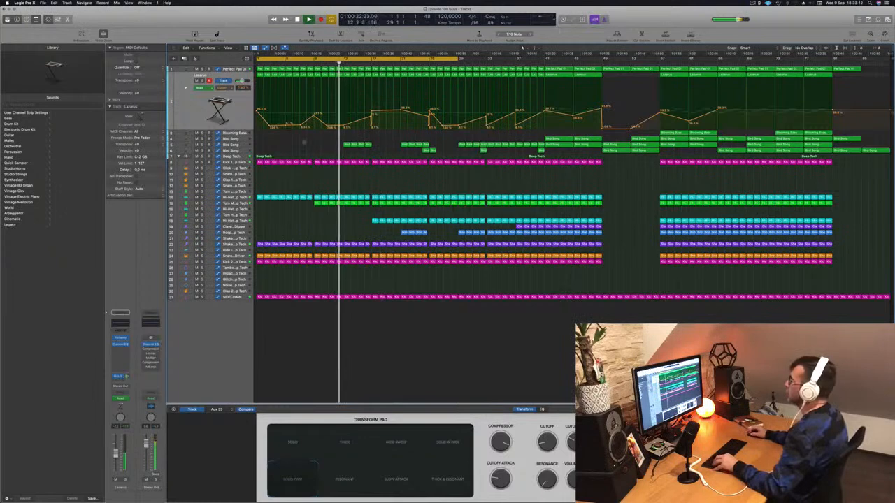
Copy the four Bird Song regions at bars 13 to 16, with their automation, to bar 17
left_click(231, 145)
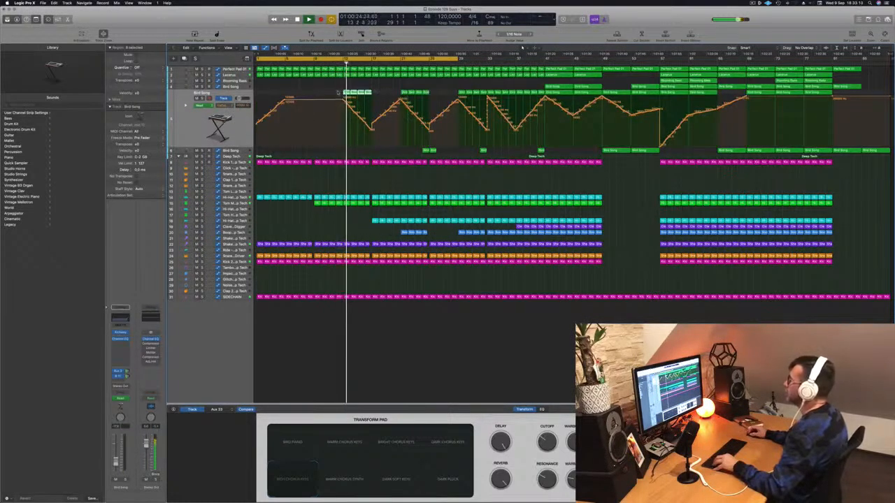
left_click_drag(350, 98, 379, 98)
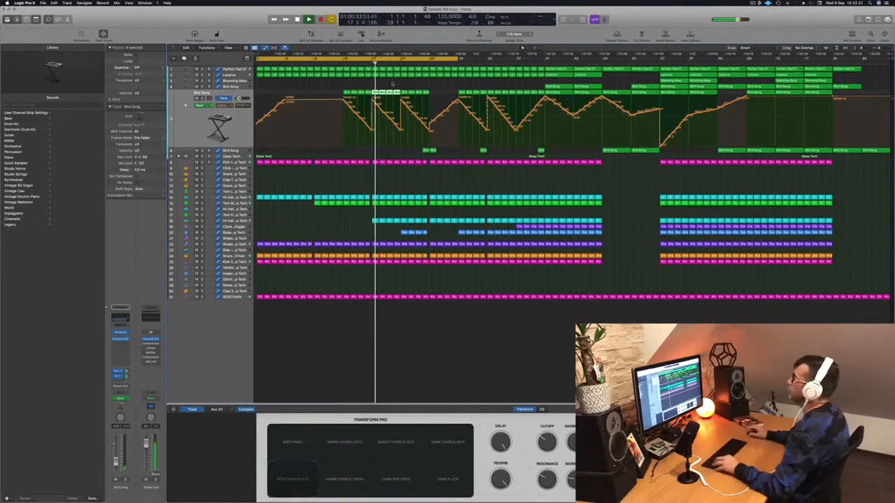
scroll(286, 78, "up", 3)
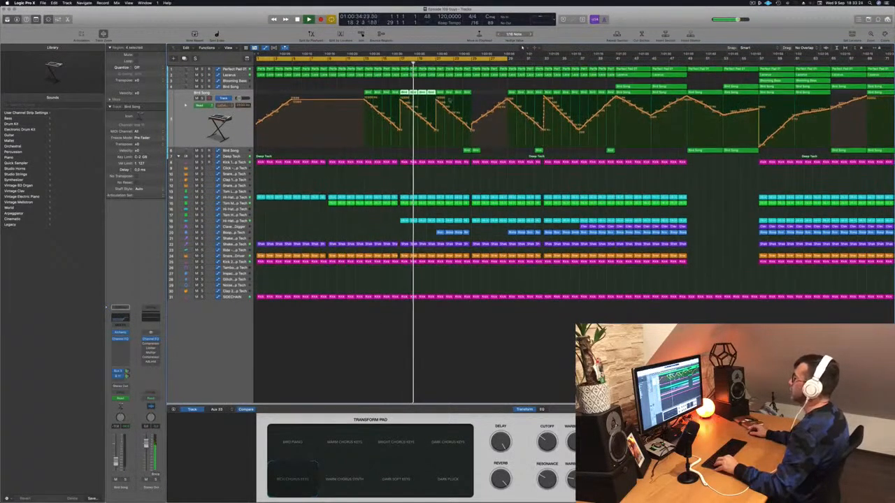
Drop the Lazarus cutoff automation to a low point at bar 21 so it rises towards bar 25, and replay
left_click(239, 75)
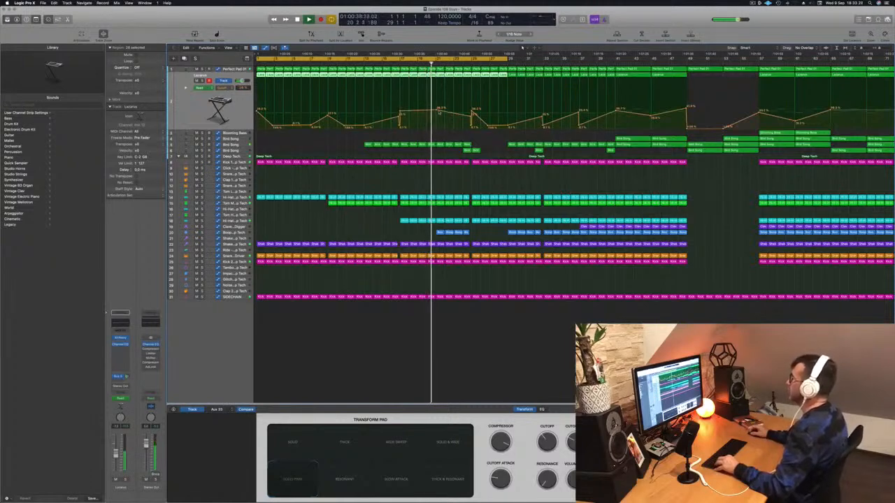
left_click(439, 111)
left_click_drag(439, 111, 439, 128)
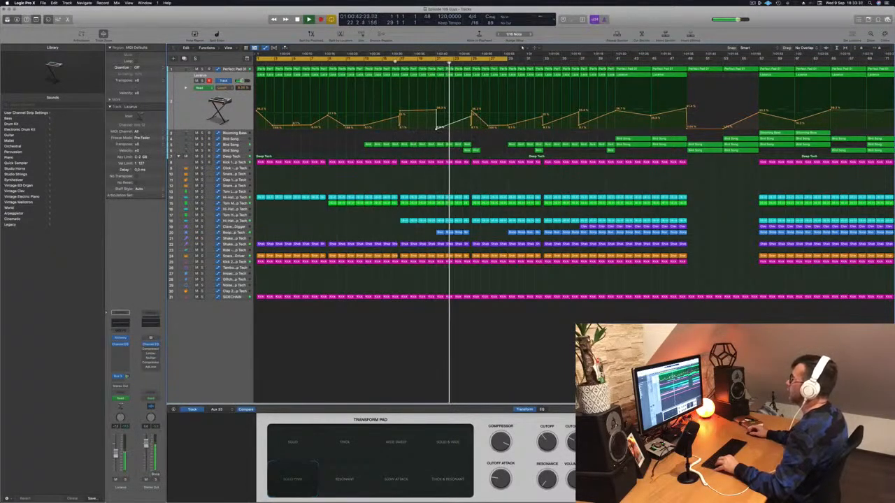
left_click(397, 62)
left_click_drag(436, 128, 436, 128)
key("super+Left")
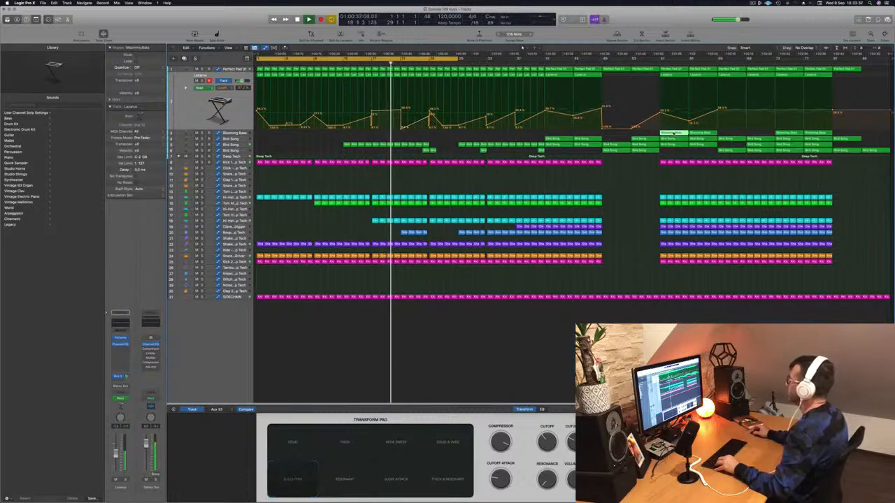
Copy the Blooming Bass region from bar 57 to bar 21 and listen to it there
left_click_drag(674, 132, 414, 133)
key("super+Right")
key("super+Right")
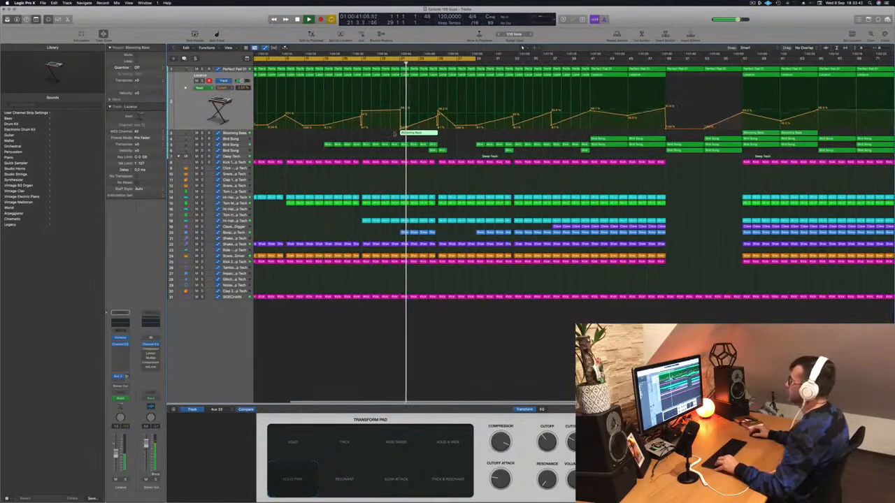
left_click(399, 59)
key("space")
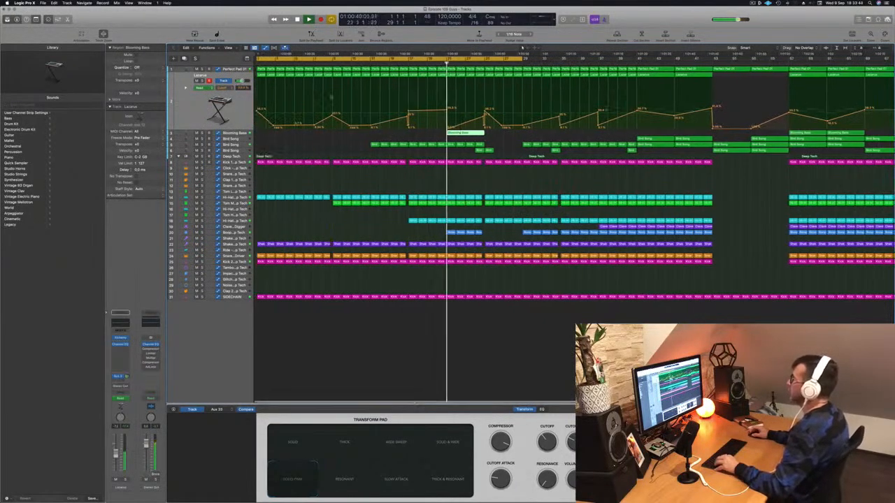
Shorten the Blooming Bass region at bar 21 to one bar, duplicate it through bar 24, and play it back
left_click(456, 134, "super")
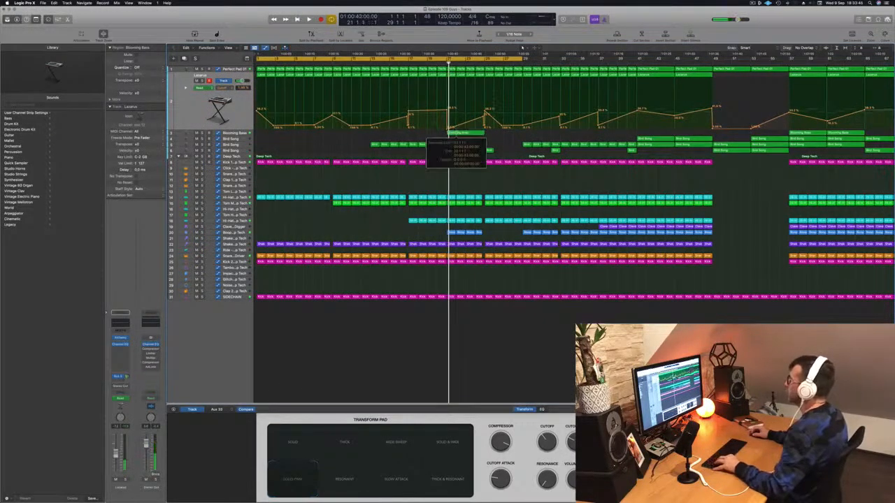
left_click(464, 134)
key("Delete")
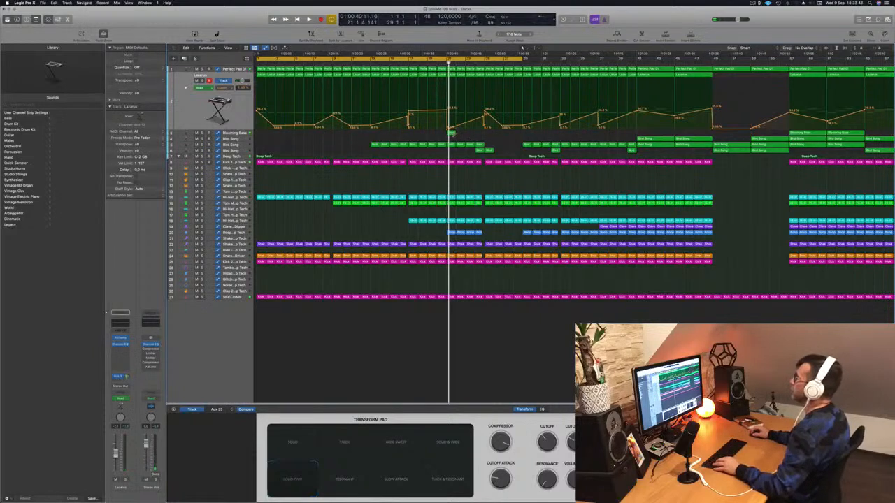
left_click_drag(452, 133, 461, 137)
mouse_move(467, 136)
left_mouse_down()
mouse_move(450, 140)
mouse_move(475, 138)
left_mouse_up()
key("space")
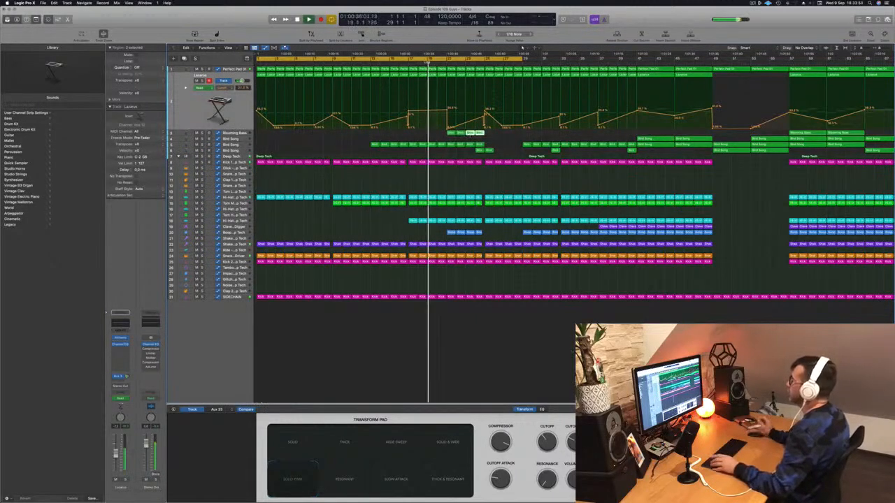
Clean up the Lazarus cutoff automation into a single peak at bar 25, and replay from about bar 20
key("super+Right")
key("super+Right")
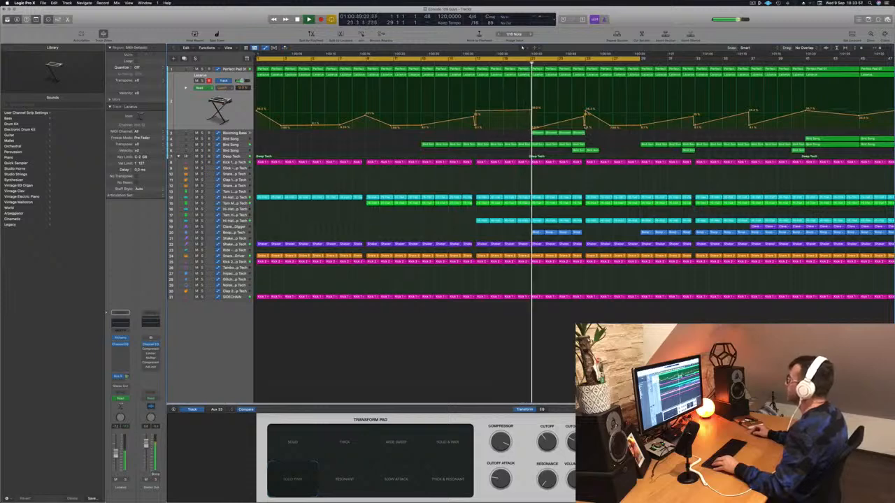
left_click(584, 127)
left_click_drag(584, 116, 583, 110)
key("super+Left")
key("super+Left")
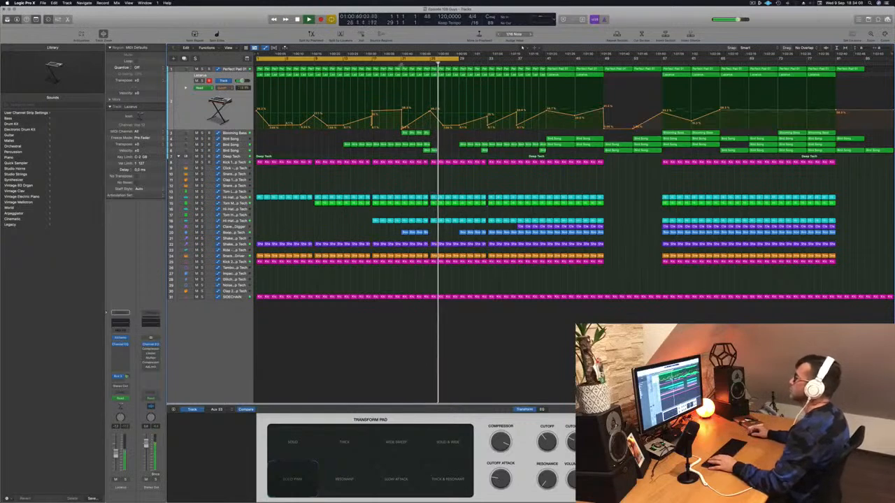
left_click(393, 63)
Copy the four one-bar Blooming Bass regions from bars 21 to 24 to bar 25
left_click_drag(390, 134, 441, 134)
scroll(387, 138, "left", 1)
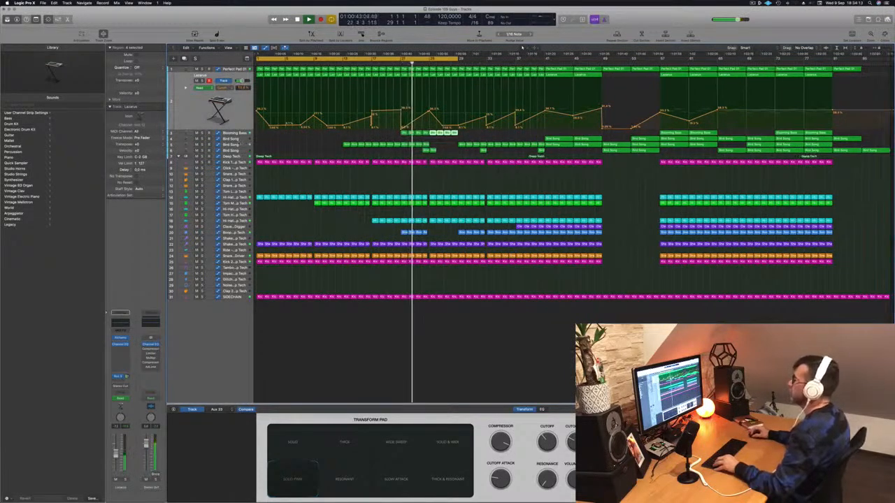
Remove the blue percussion regions below the claves at bars 21 to 24, and copy the four regions from bar 29 to bar 25
left_click(241, 146)
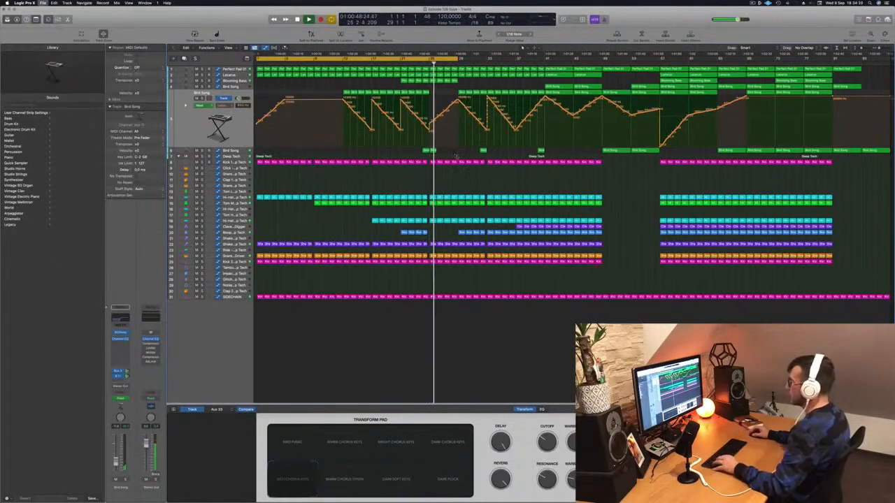
scroll(402, 64, "right", 5)
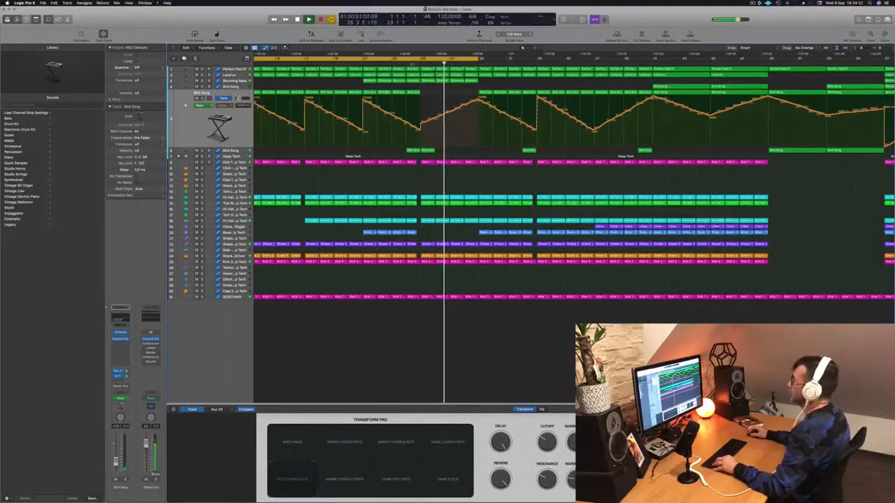
scroll(403, 64, "left", 5)
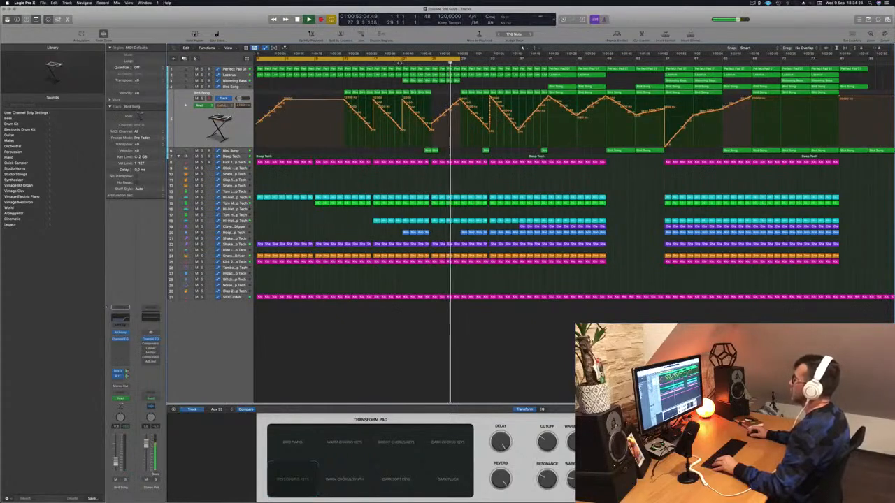
scroll(399, 63, "left", 1)
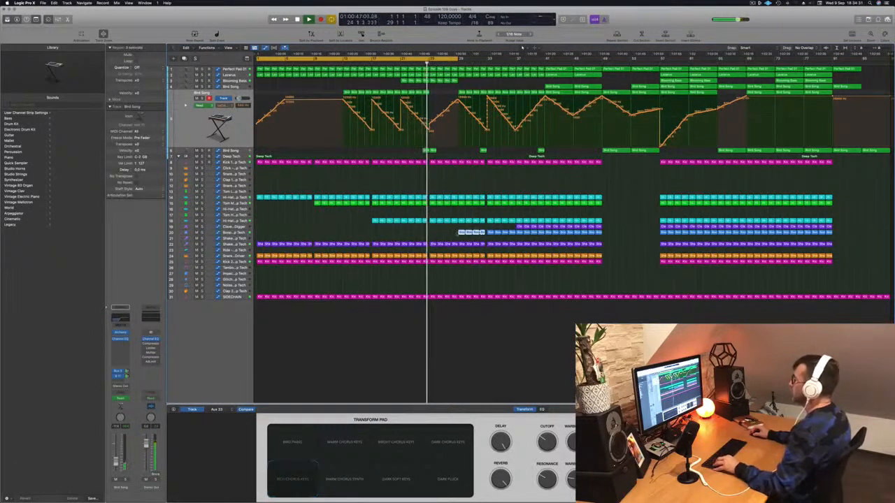
left_click_drag(454, 238, 432, 234)
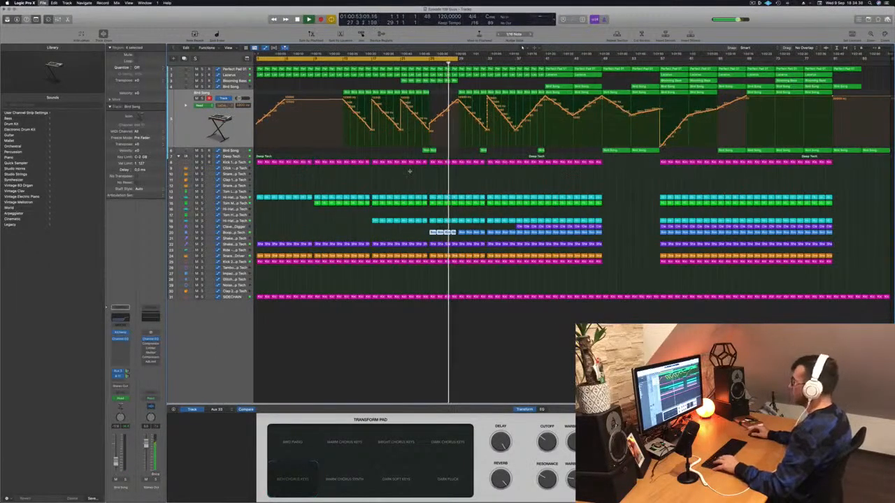
Extend the cycle range to bar 37 and play the arrangement from about bar 24
scroll(442, 234, "up", 1)
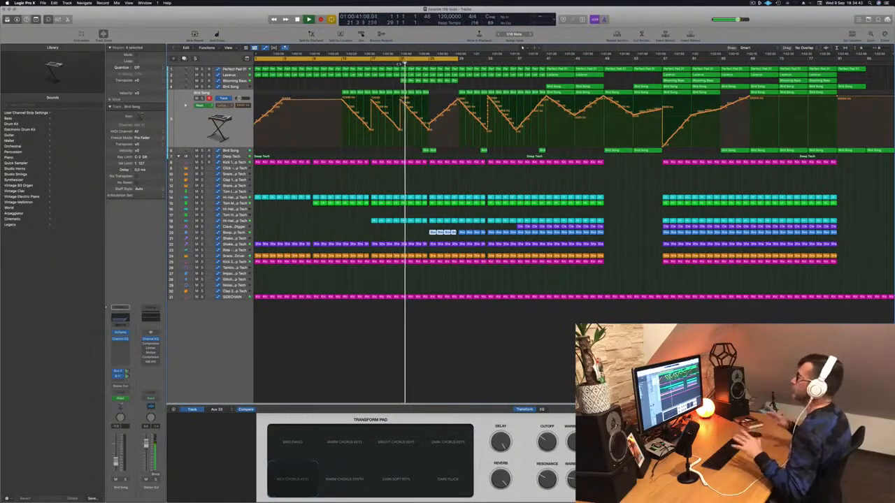
scroll(446, 138, "up", 3)
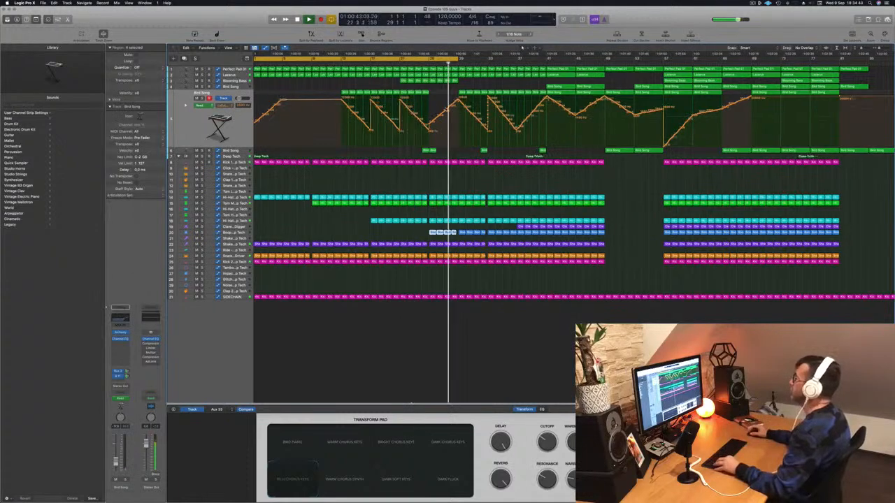
scroll(446, 138, "down", 3)
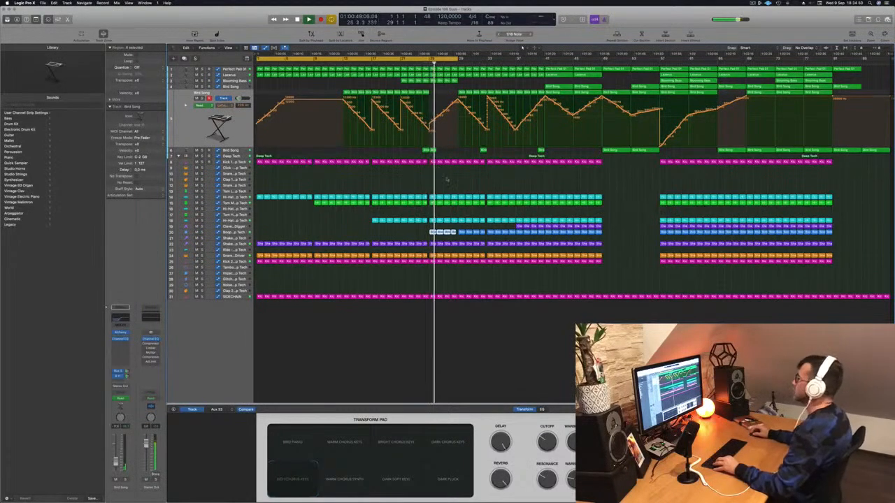
scroll(446, 180, "up", 3)
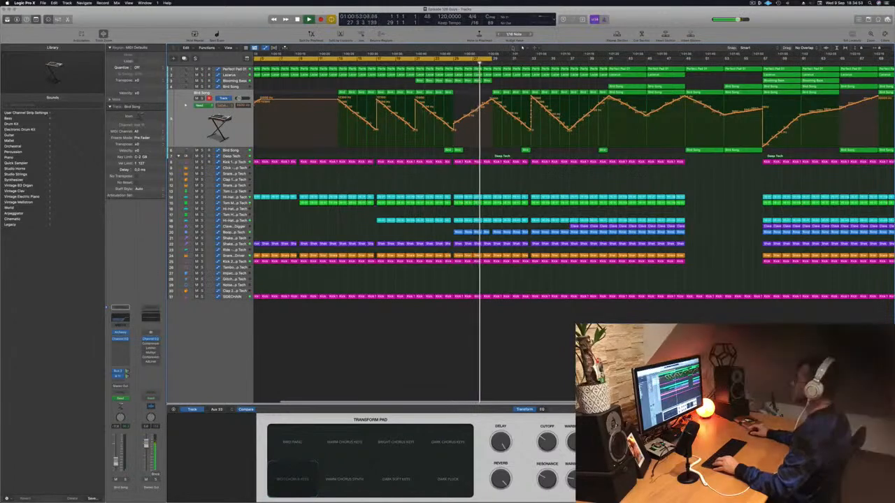
scroll(490, 185, "down", 2)
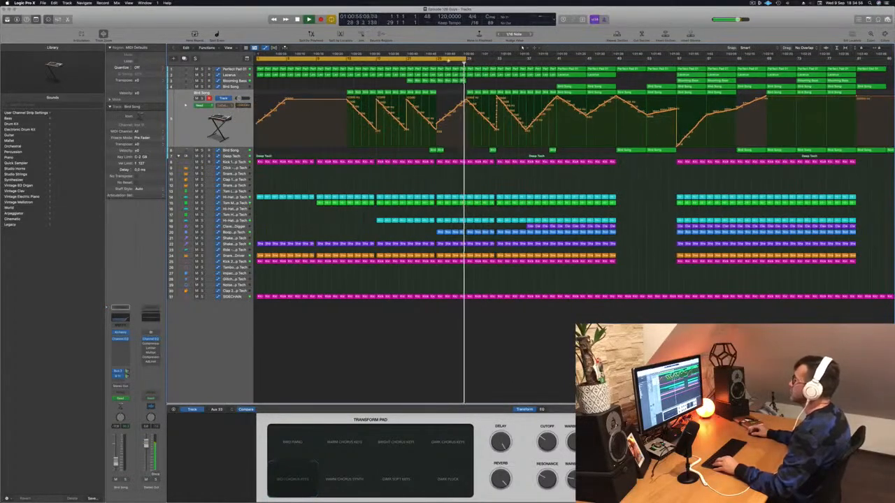
left_click_drag(464, 61, 527, 64)
left_click(430, 62)
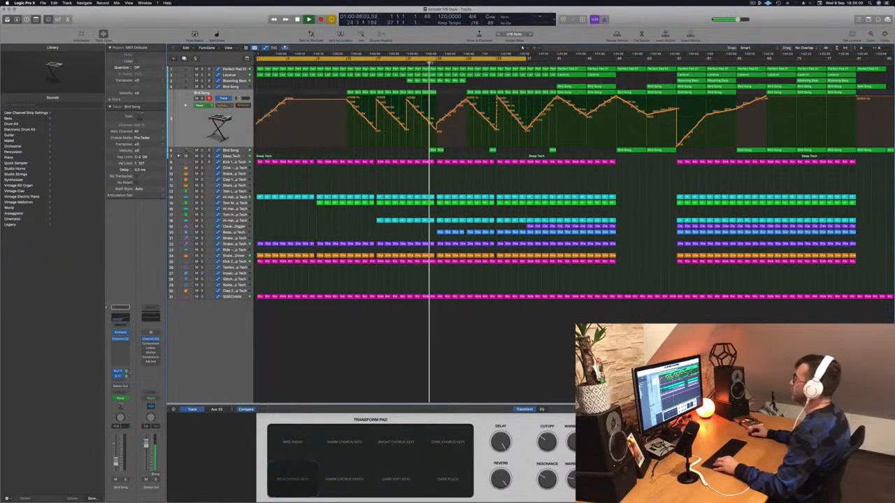
Lower the Perfect Pad 01 cutoff automation around bar 29, ahead of the peak at bar 33
scroll(458, 130, "up", 5)
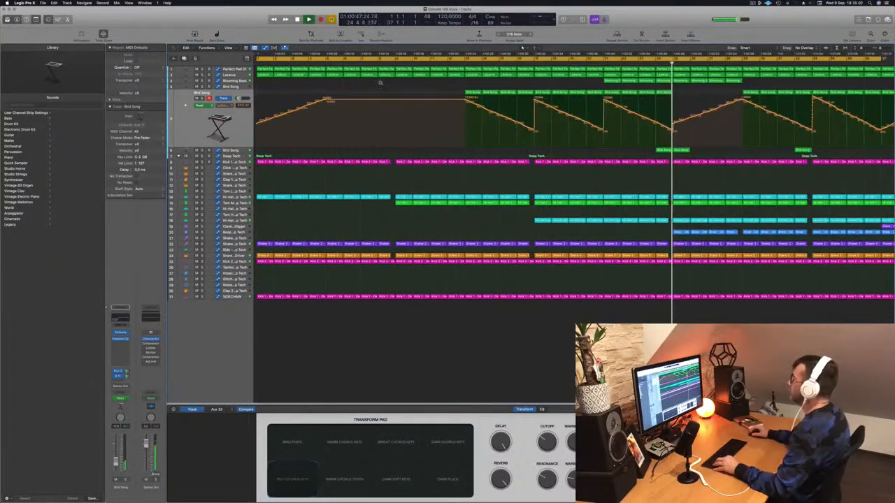
scroll(380, 83, "down", 5)
left_click(234, 69)
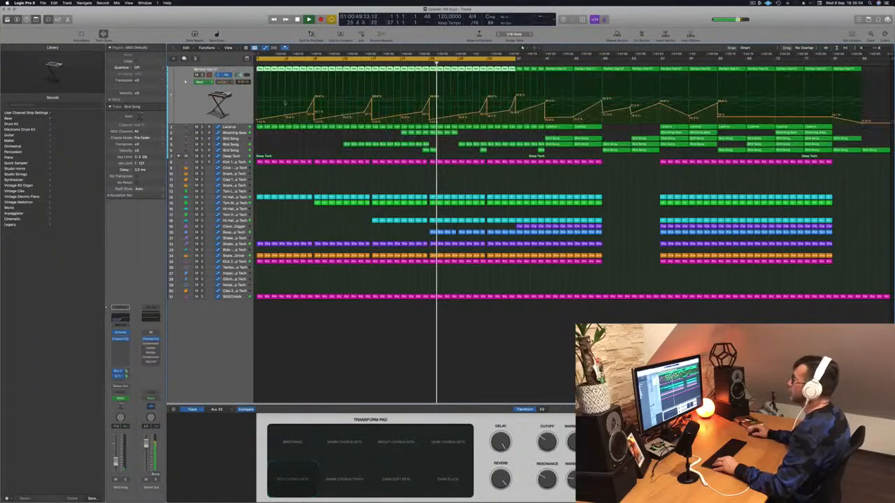
left_click(422, 62)
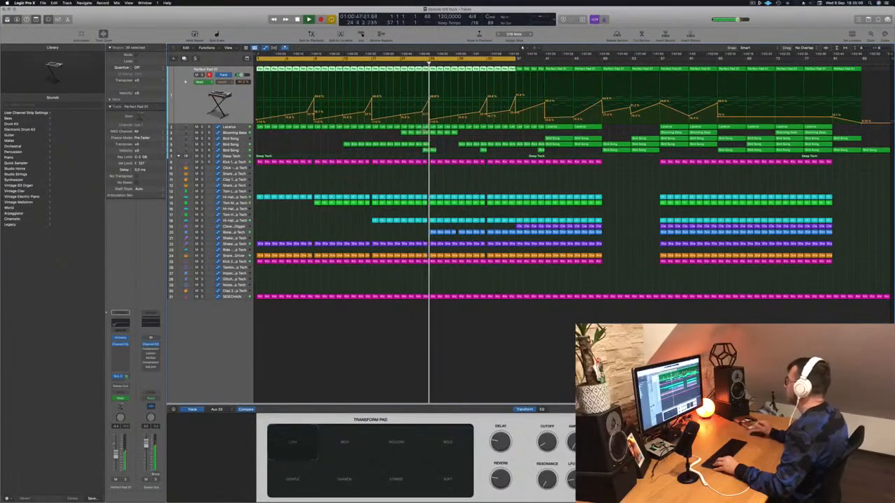
left_click_drag(458, 116, 458, 120)
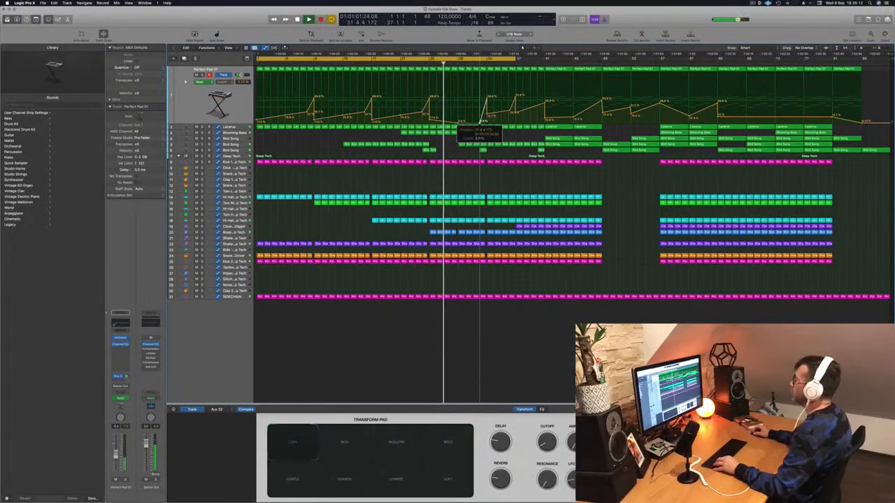
Copy the four one-bar Blooming Bass regions from bars 25 to 28 to bar 29 and play them back
scroll(458, 146, "up", 2)
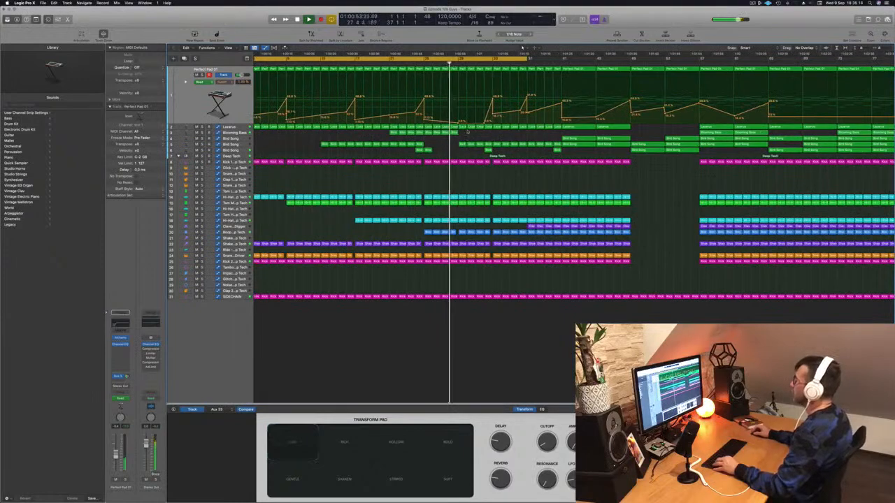
left_click_drag(428, 133, 468, 137)
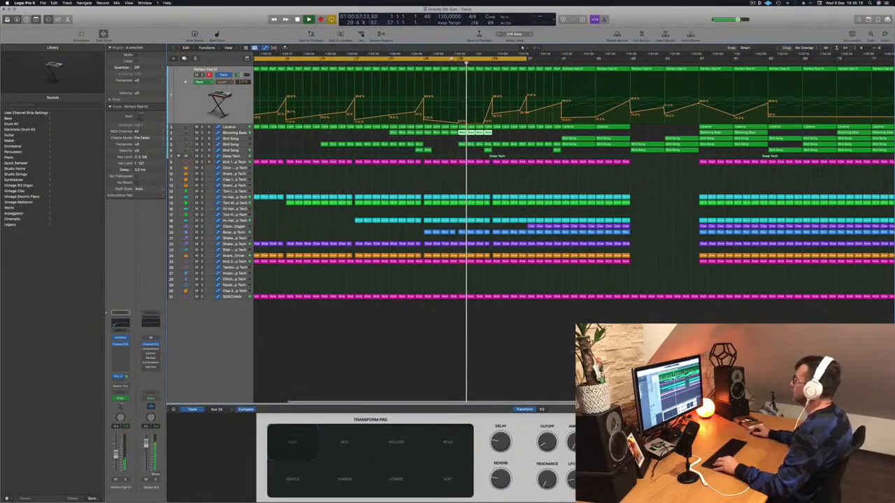
left_click_drag(450, 64, 453, 142)
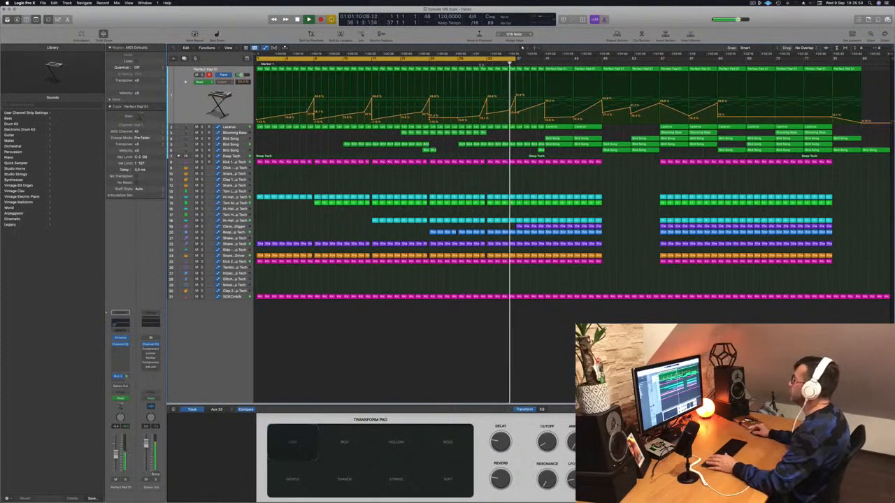
Shorten the cycle range to end at bar 33 and listen to the section from about bar 24
left_click(466, 63)
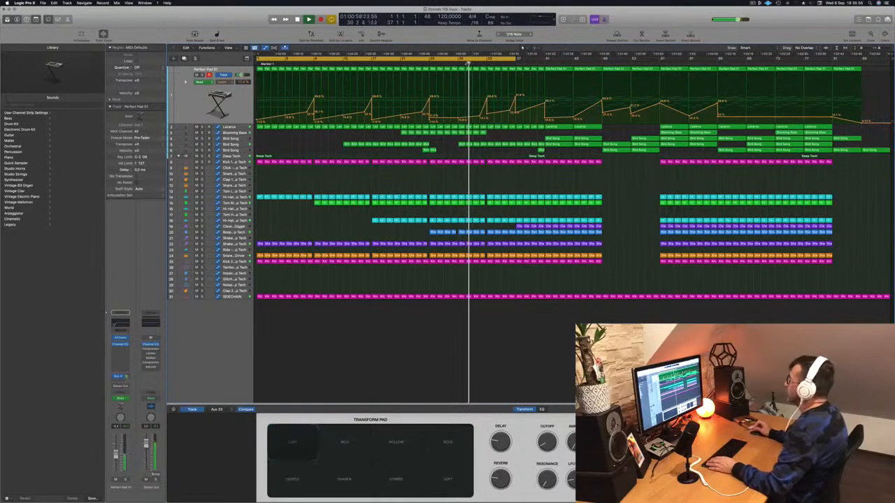
left_click_drag(517, 62, 486, 61)
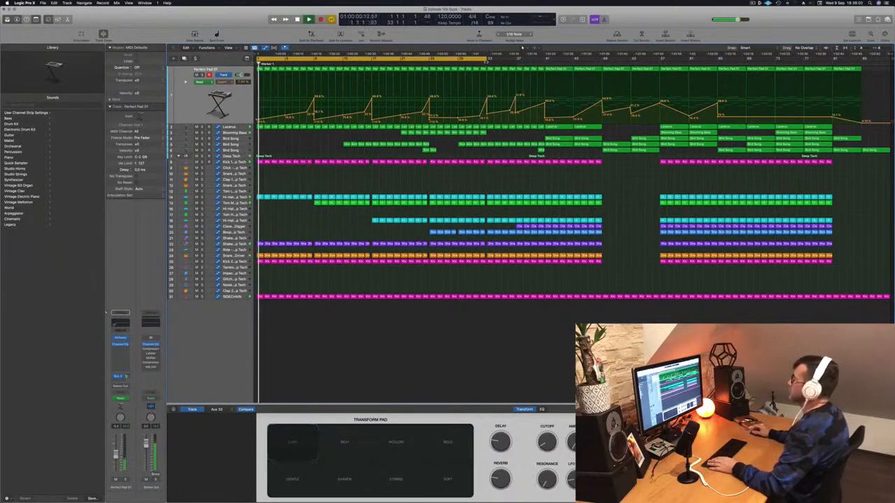
left_click(481, 64)
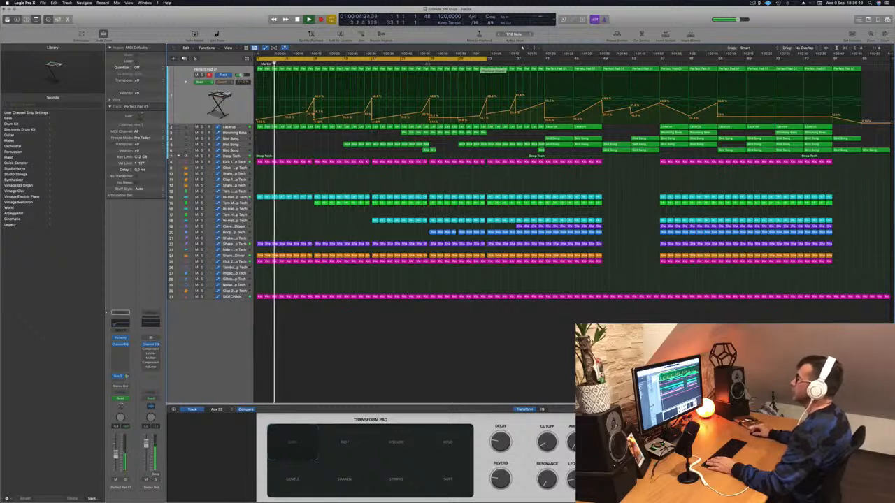
left_click(430, 63)
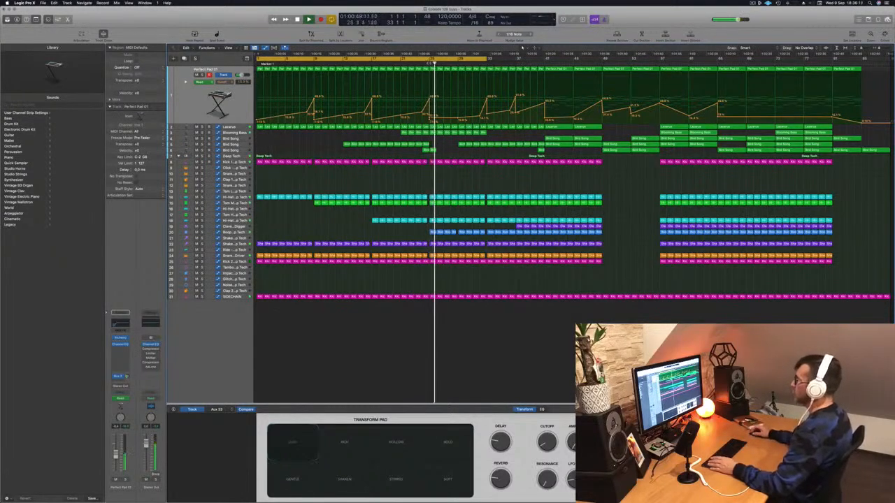
left_click(429, 63)
left_click(421, 63)
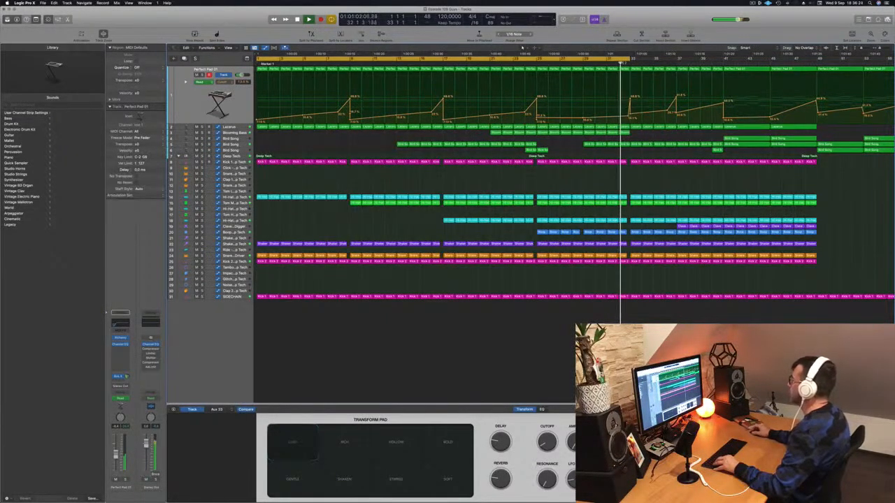
Extend the cycle range to bar 35, lower the Perfect Pad 01 cutoff right after its peak at bar 33, and replay the transition
left_click_drag(630, 59, 655, 60)
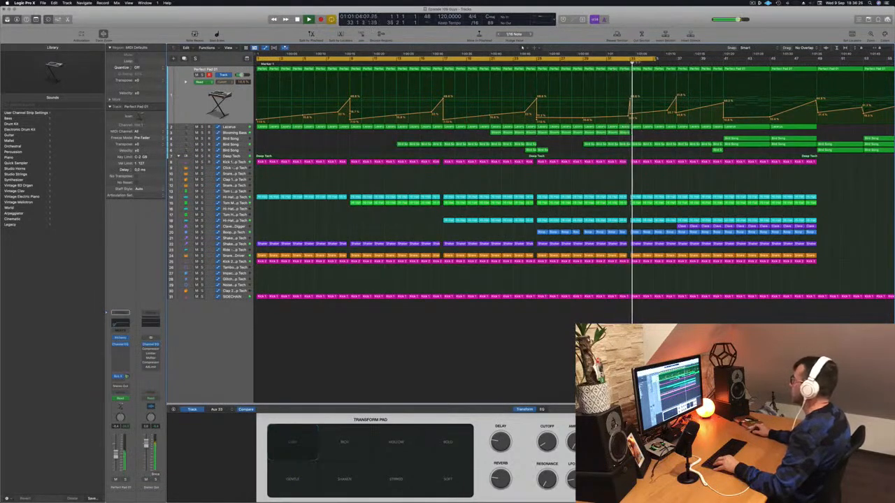
left_click(619, 63)
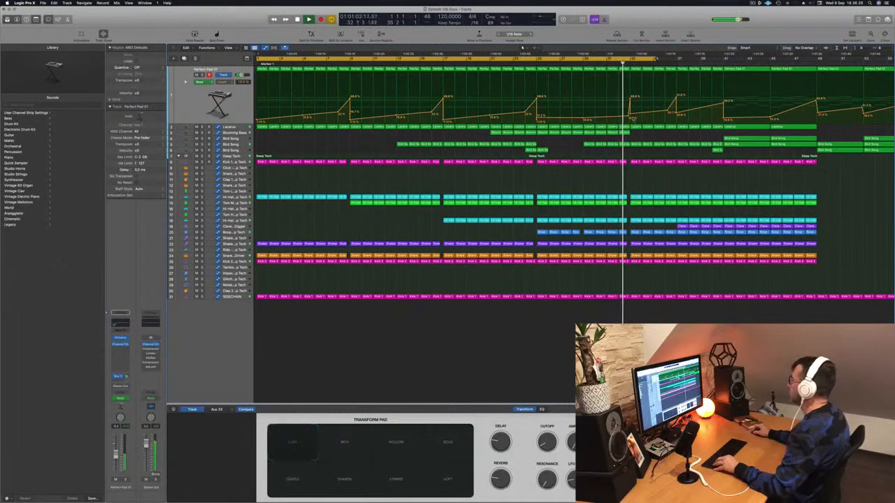
left_click_drag(629, 114, 630, 118)
key("super+Right")
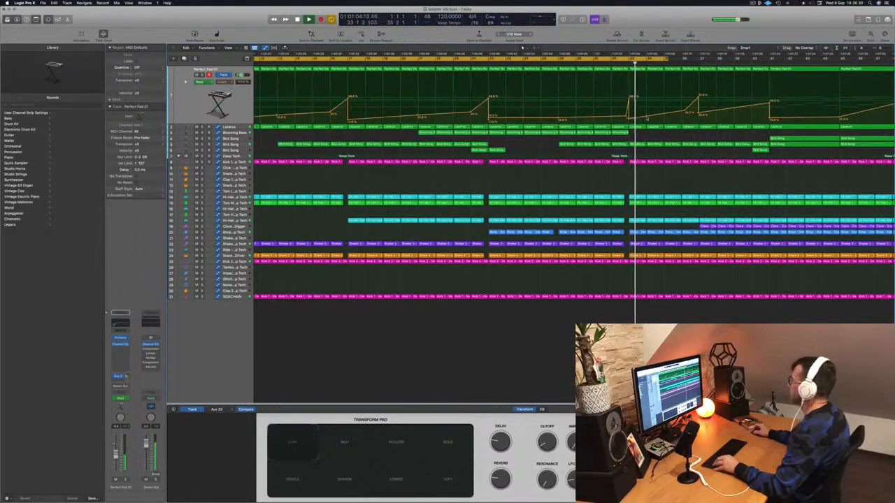
left_click(610, 64)
scroll(474, 94, "left", 5)
scroll(474, 94, "down", 5)
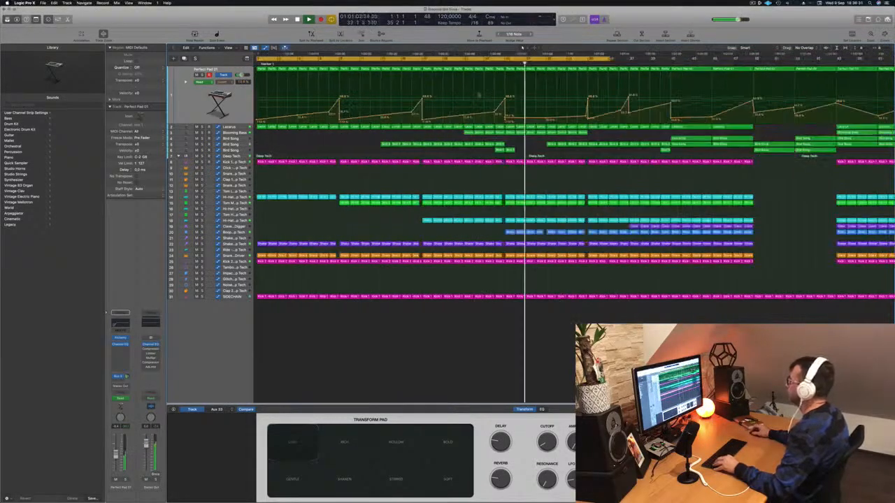
left_click(472, 63)
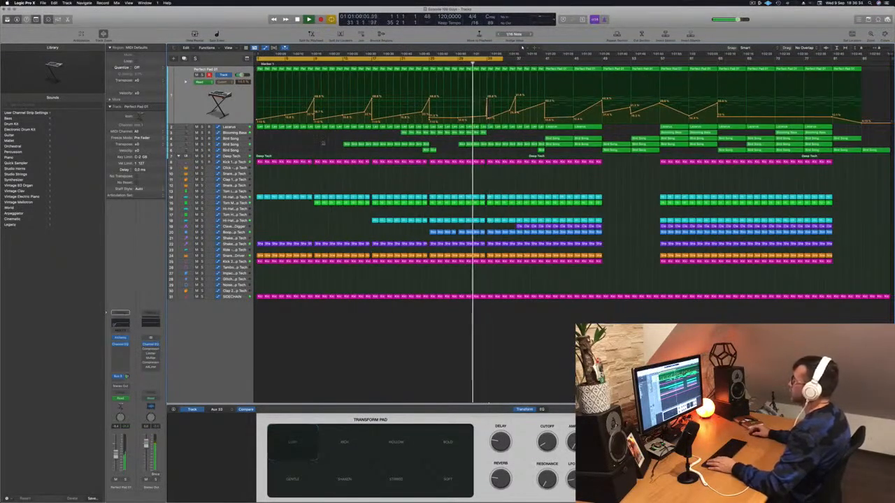
Shape a short spike in the Lazarus cutoff automation at bar 33, dropping to a low value before the next rise
left_click(236, 127)
key("super+Right")
left_click(579, 123)
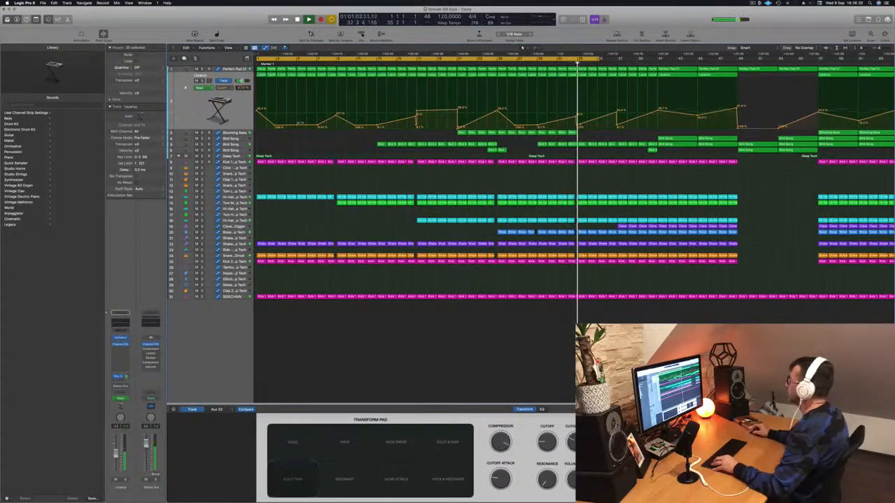
mouse_move(579, 124)
left_mouse_down()
mouse_move(579, 100)
mouse_move(585, 127)
left_mouse_up()
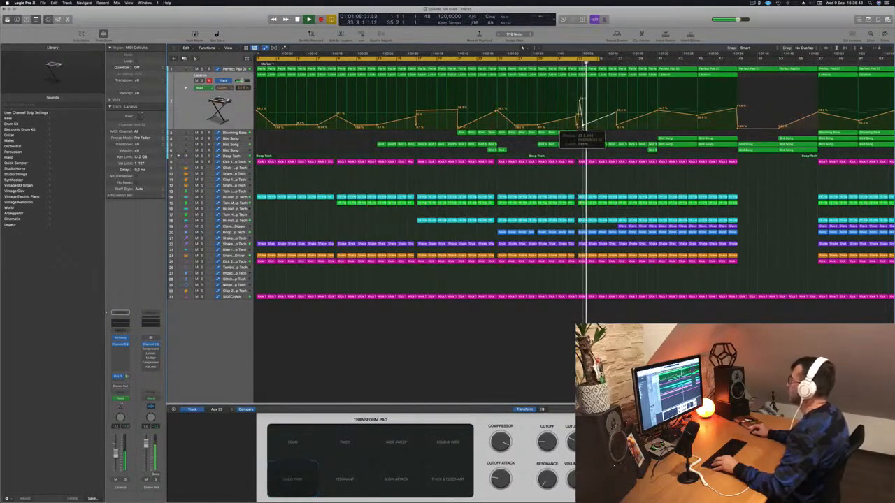
key("super+Left")
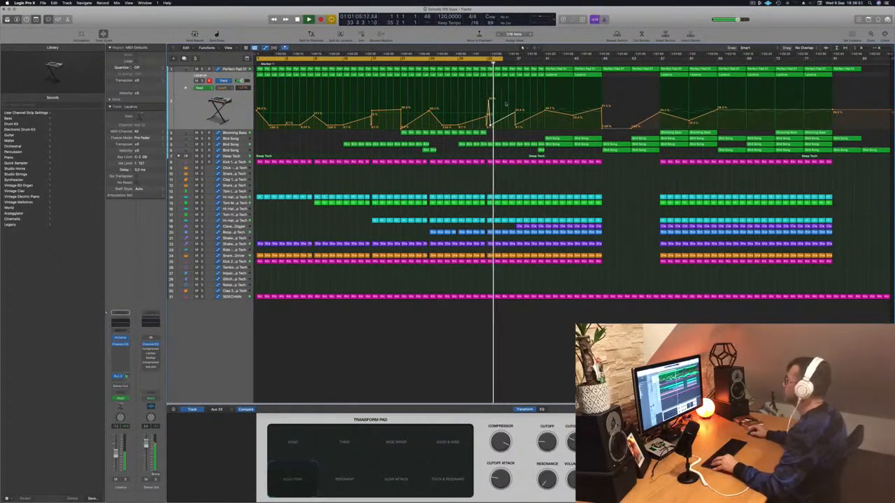
key("super+Right")
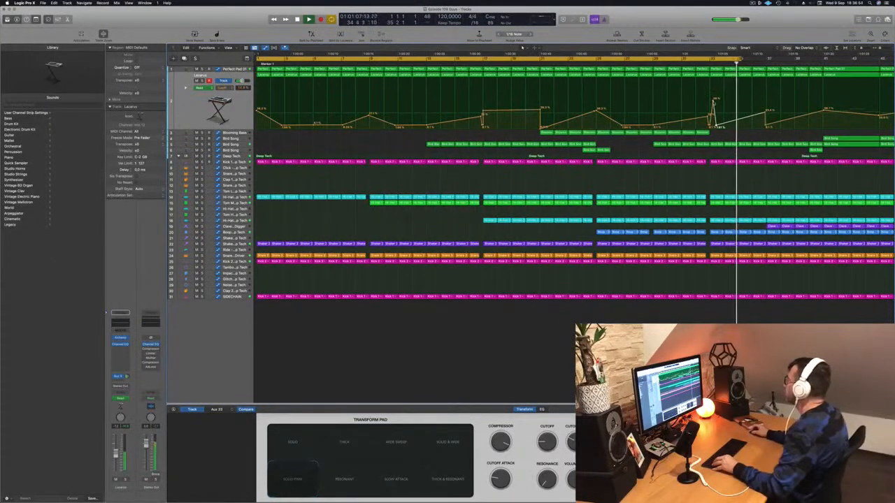
left_click_drag(716, 126, 718, 125)
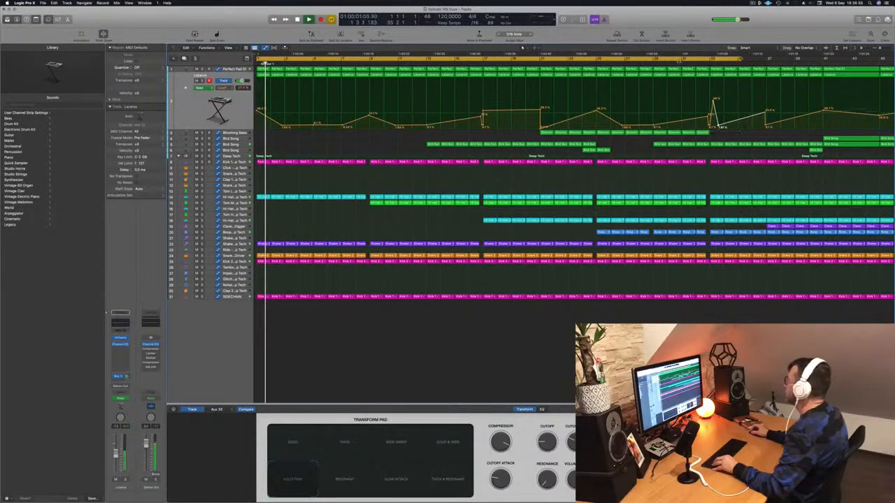
Set the cycle range to bars 31 to 35 and play the Lazarus transition around bar 33
left_click_drag(682, 58, 740, 64)
key("space")
key("space")
key("super+Right")
key("super+Right")
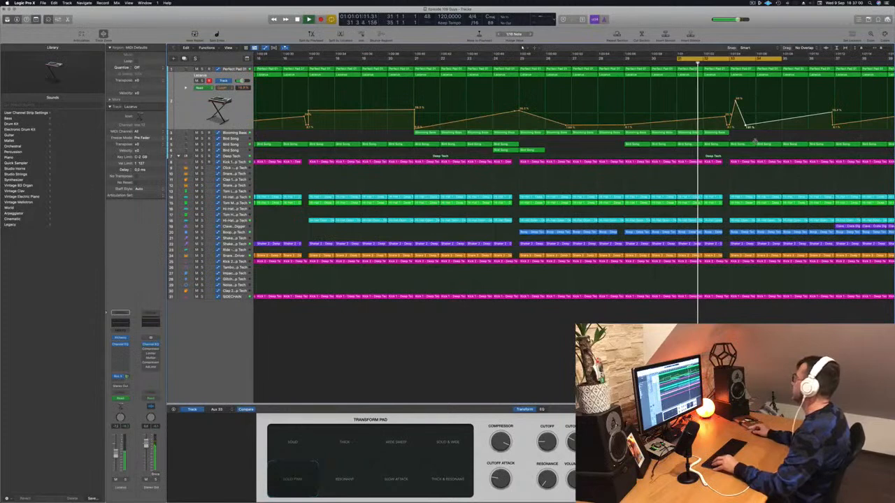
key("super+Left")
key("super+Left")
key("super+Left")
key("super+Right")
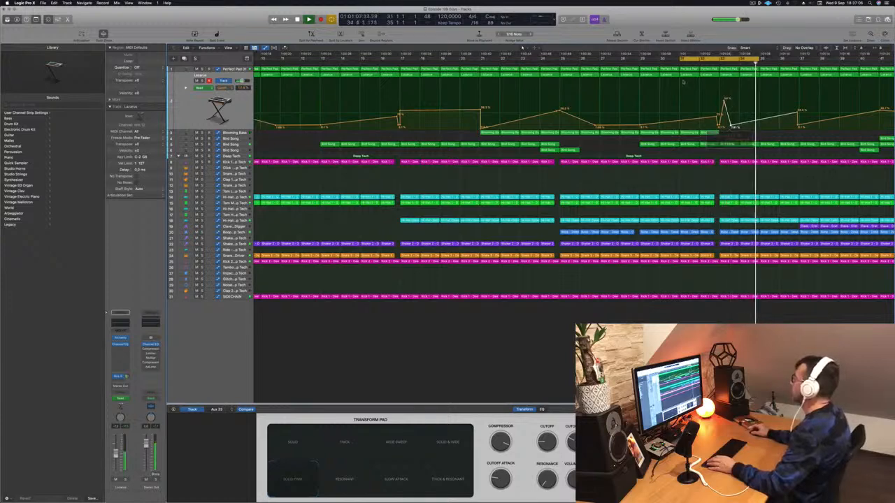
Copy the Blooming Bass region onward from bar 33 to fill the track up to bar 35
key("super+Left")
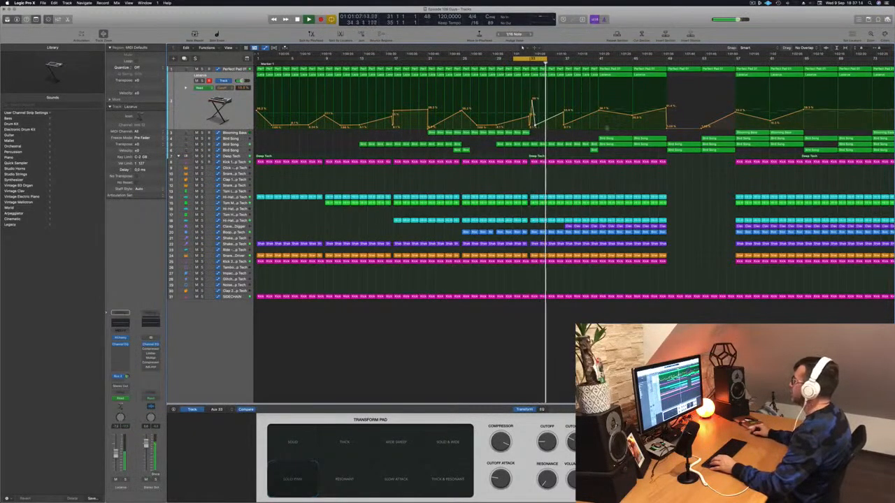
key("super+Left")
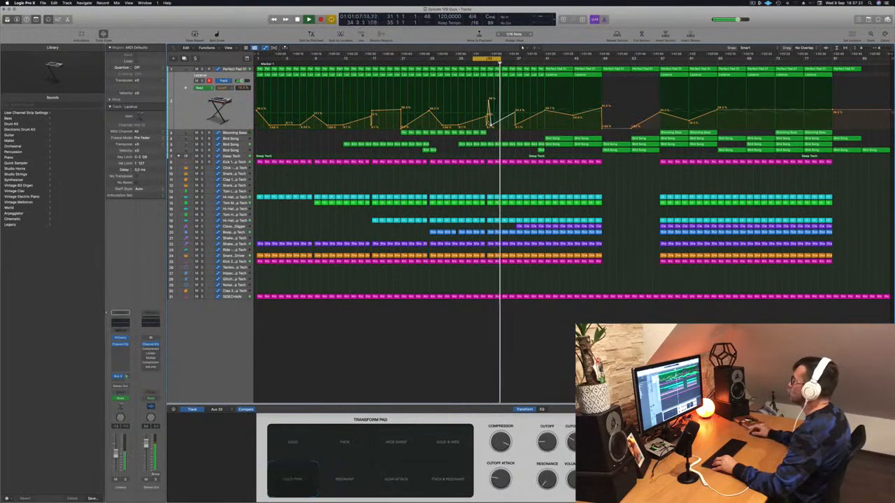
key("super+Right")
left_click_drag(485, 134, 494, 134)
left_click(243, 133)
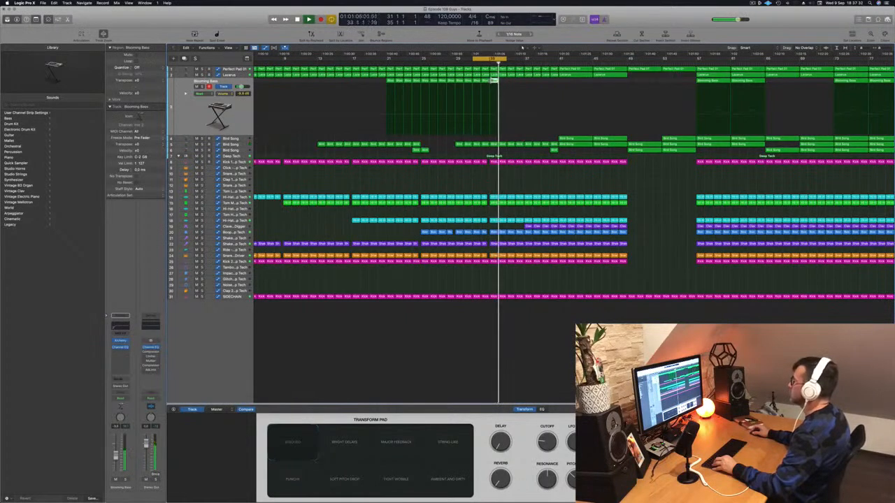
left_click_drag(494, 81, 505, 86)
scroll(504, 82, "down", 5)
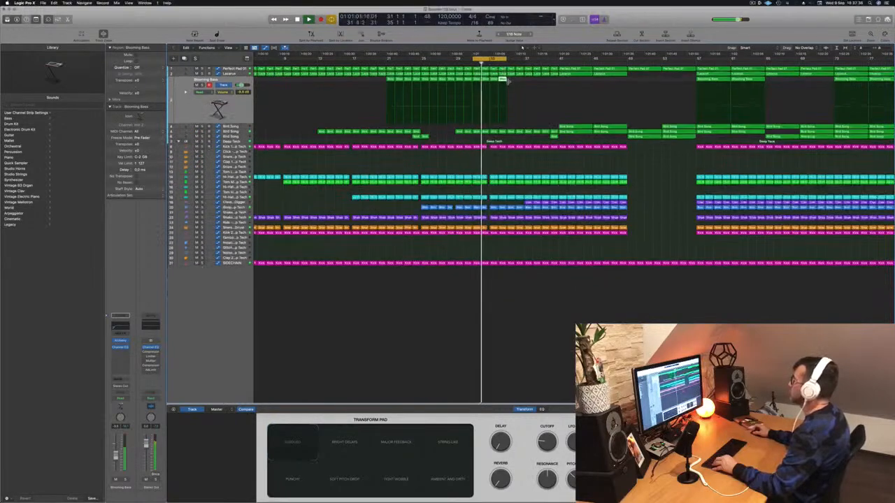
scroll(521, 87, "up", 6)
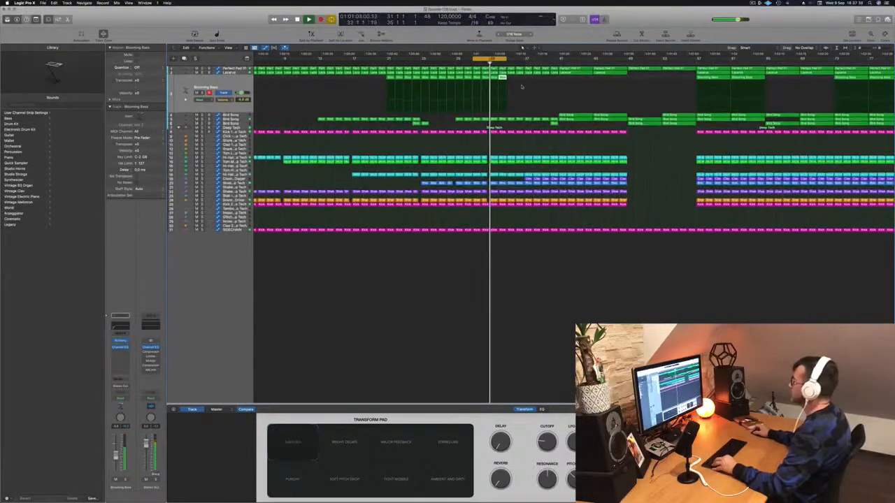
scroll(524, 88, "up", 2)
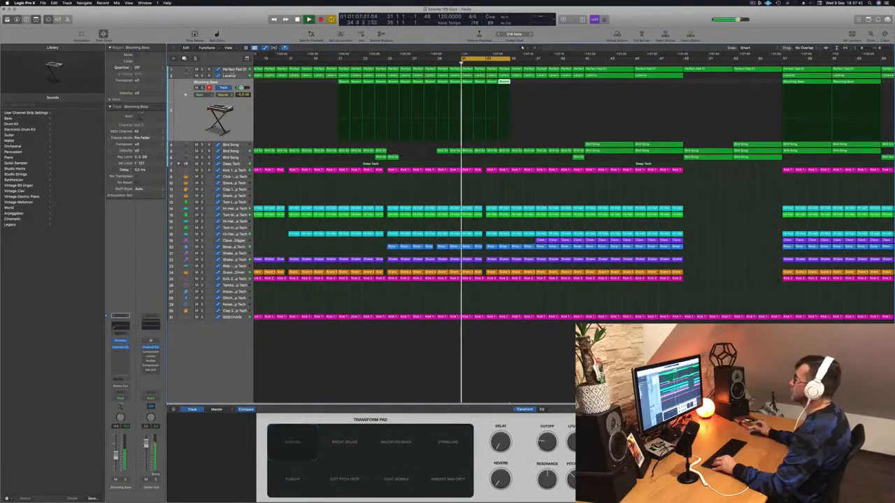
Extend the cycle range to bar 37 and shape a short spike in the Perfect Pad 01 cutoff automation there
key("Up")
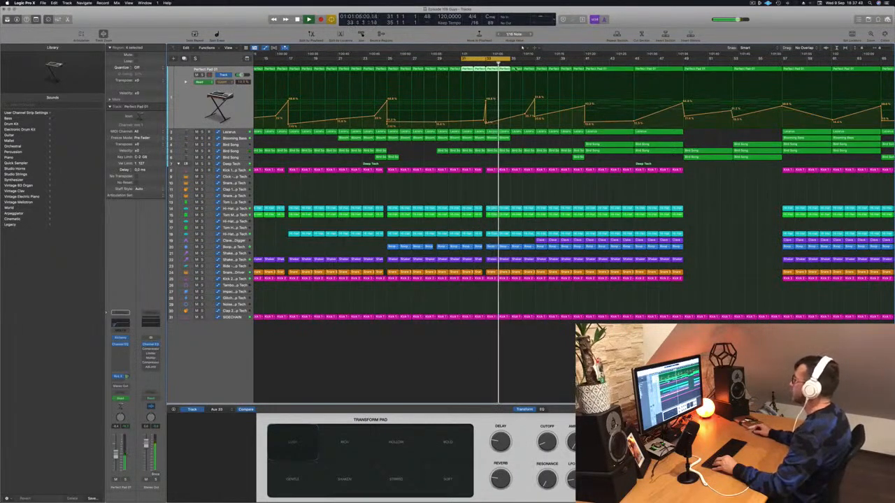
left_click_drag(508, 63, 529, 63)
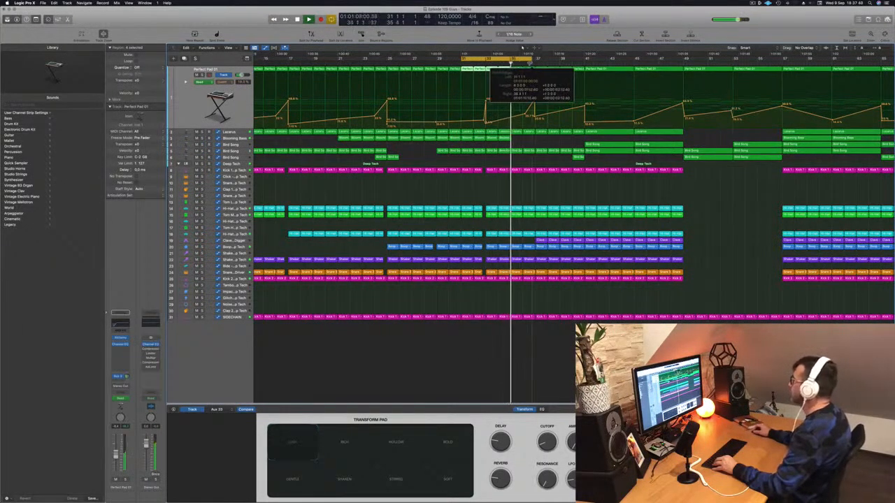
scroll(482, 71, "down", 3)
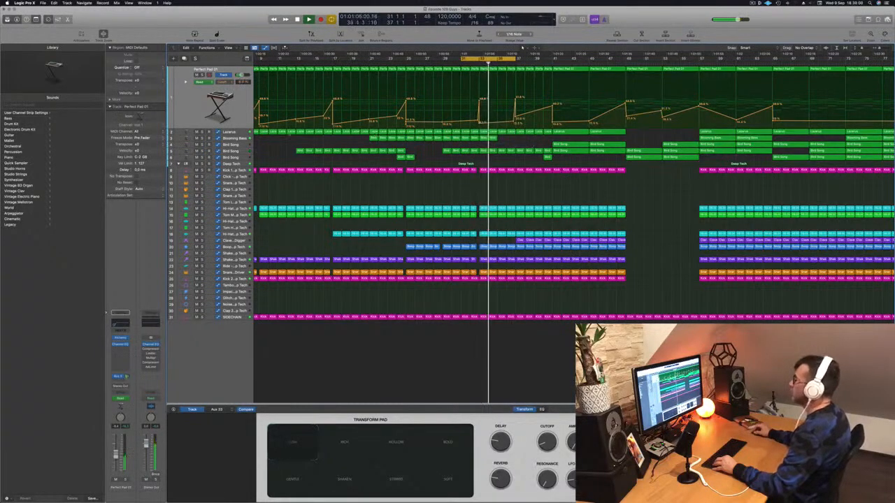
Shape the Lazarus cutoff automation at bar 37 with a brief drop to a low value before a sharp rise
key("Down")
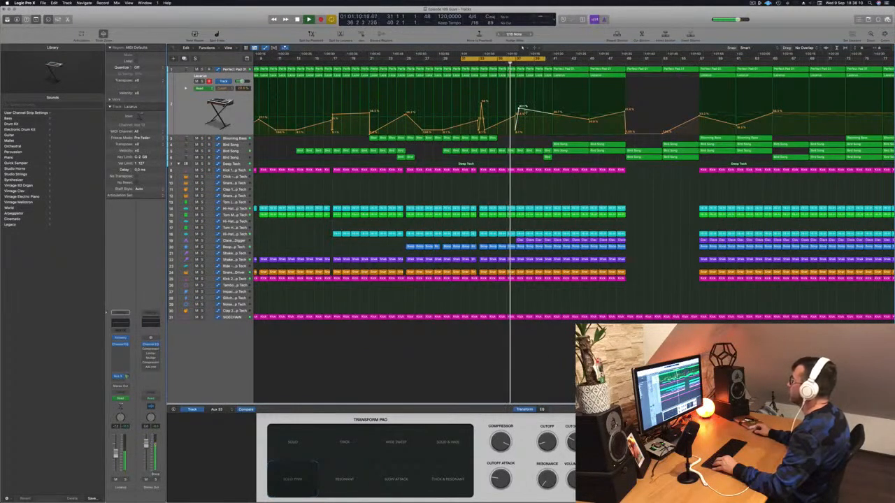
left_click_drag(523, 110, 526, 129)
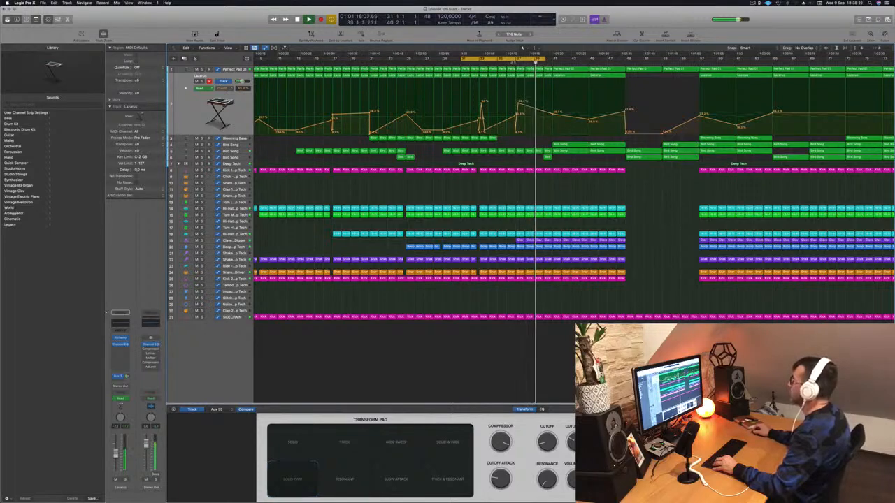
key("super+Right")
key("super+Right")
key("super+Right")
key("super+Right")
key("super+Right")
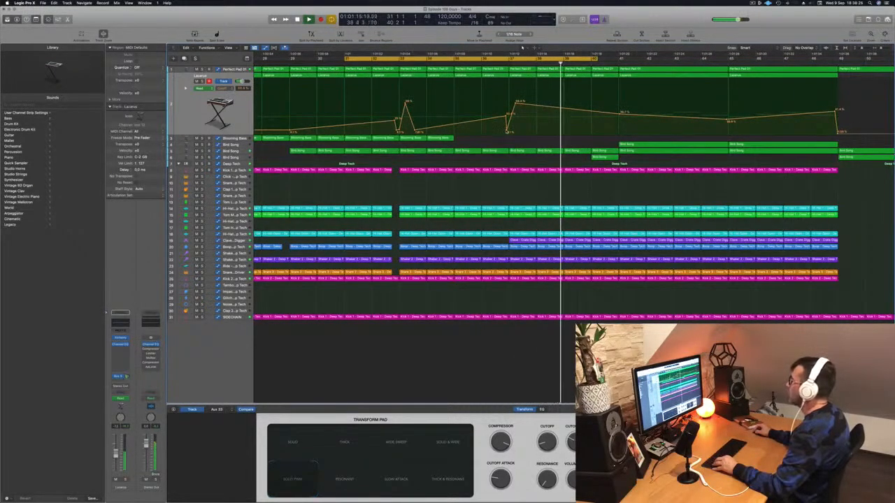
left_click_drag(507, 131, 509, 130)
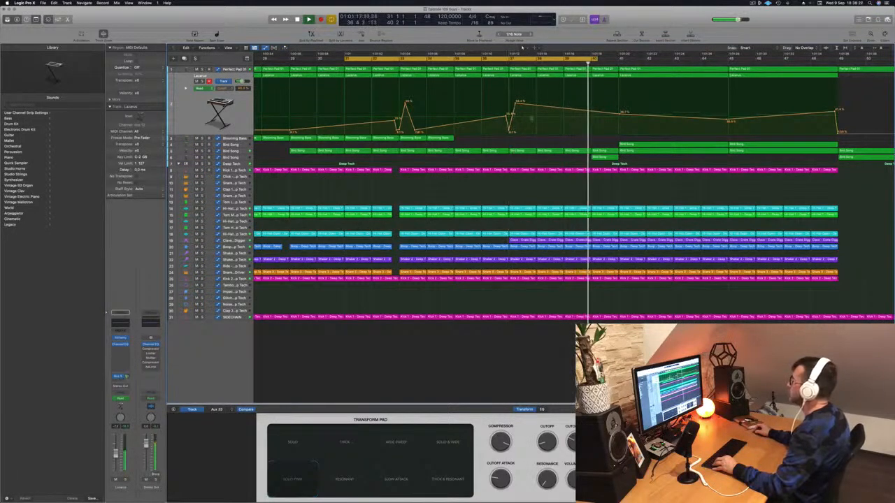
Extend the cycle range to bar 43 and save the project
left_click_drag(592, 60, 673, 60)
key("super+Left")
key("super+Left")
key("super+Left")
key("super+Left")
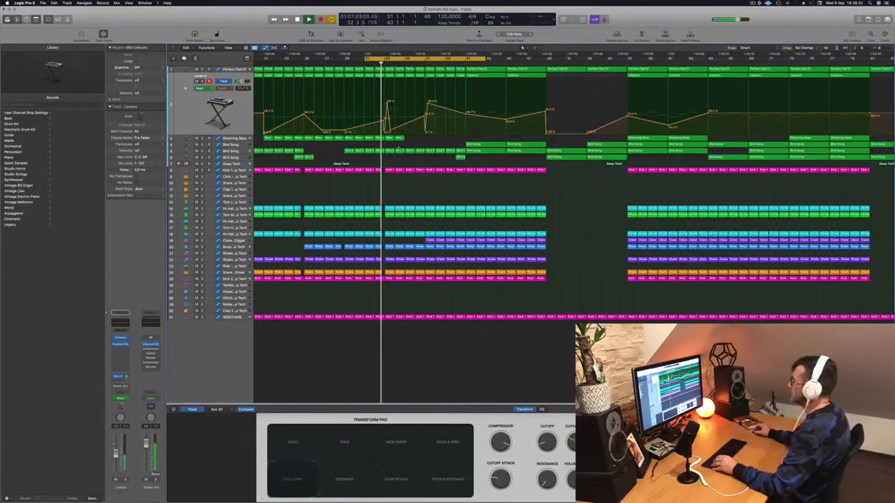
key("super+s")
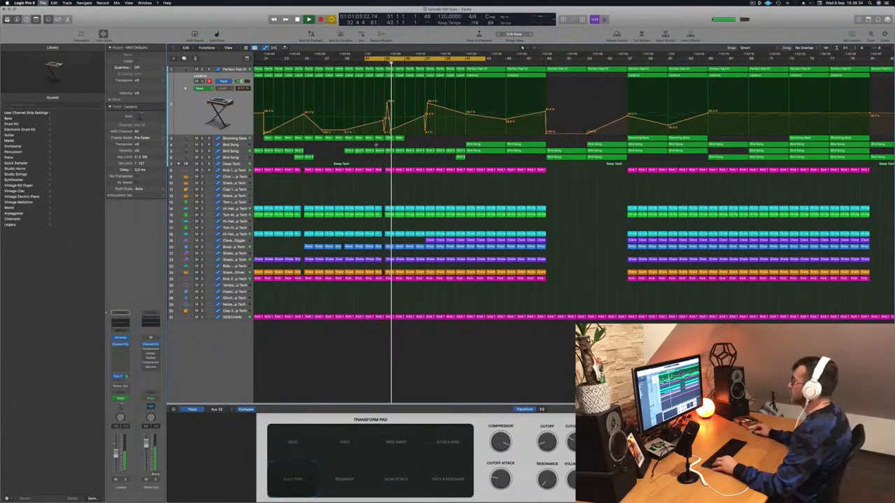
Copy the Blooming Bass regions onward from bar 35 up to bar 41 and save the project
left_click_drag(409, 140, 449, 140)
scroll(435, 144, "left", 5)
key("super+s")
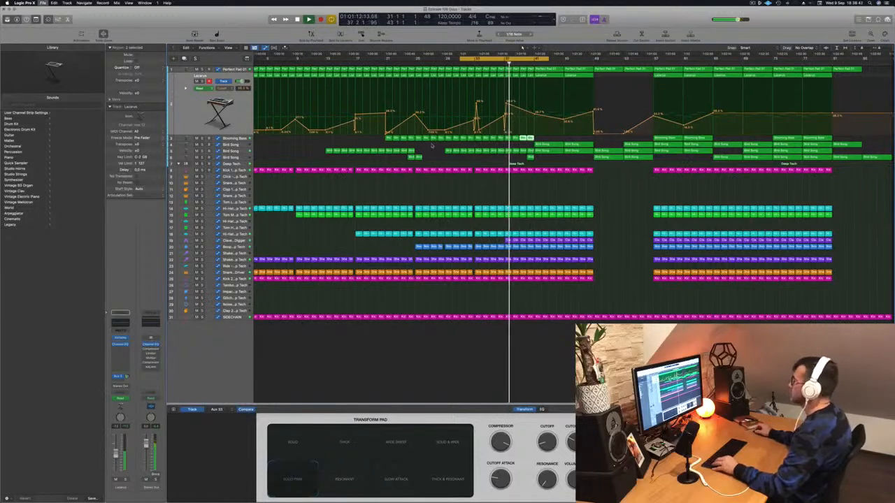
Duplicate the Lazarus track and slightly raise the Perfect Pad 01 cutoff point at bar 41
key("super+d")
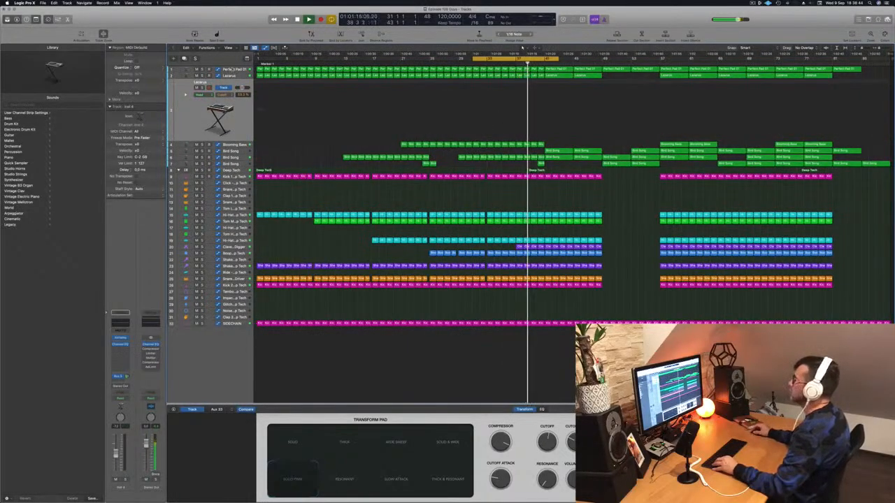
key("Up")
key("Up")
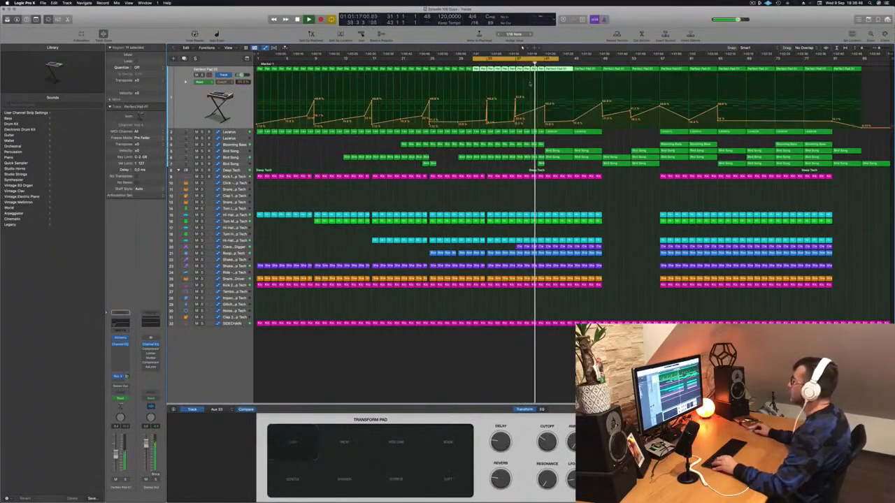
left_click(508, 63)
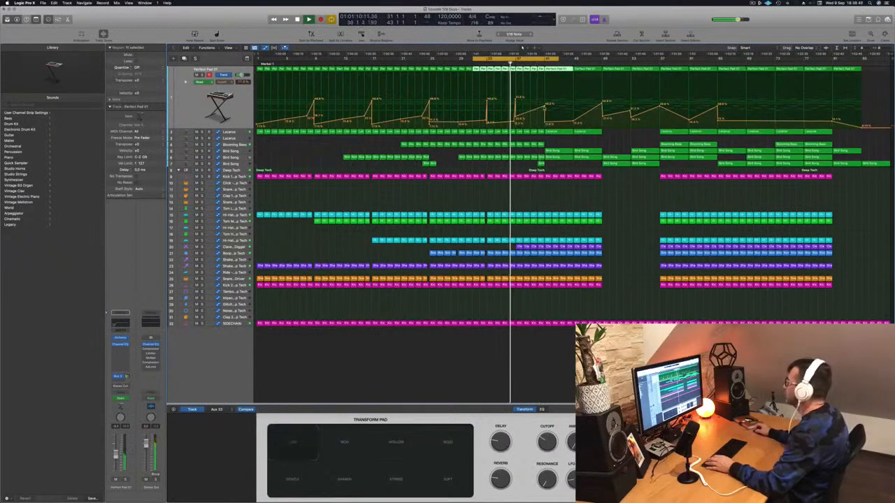
left_click_drag(545, 108, 545, 106)
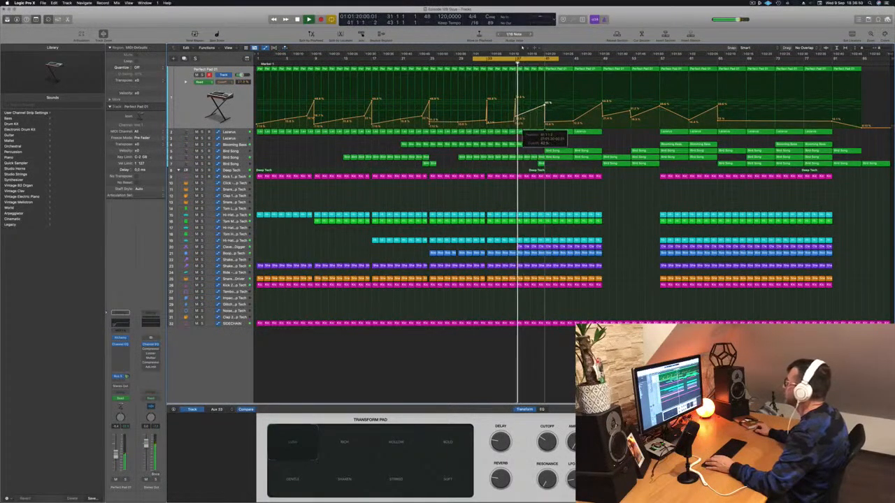
Copy the upper Bird Song track's region from bar 41 back to bar 33, keeping only its first two bars
key("Down")
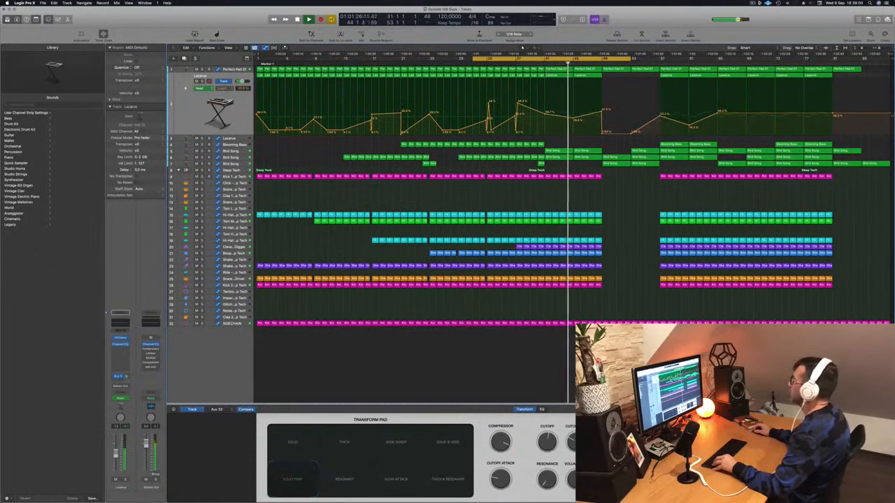
left_click(538, 63)
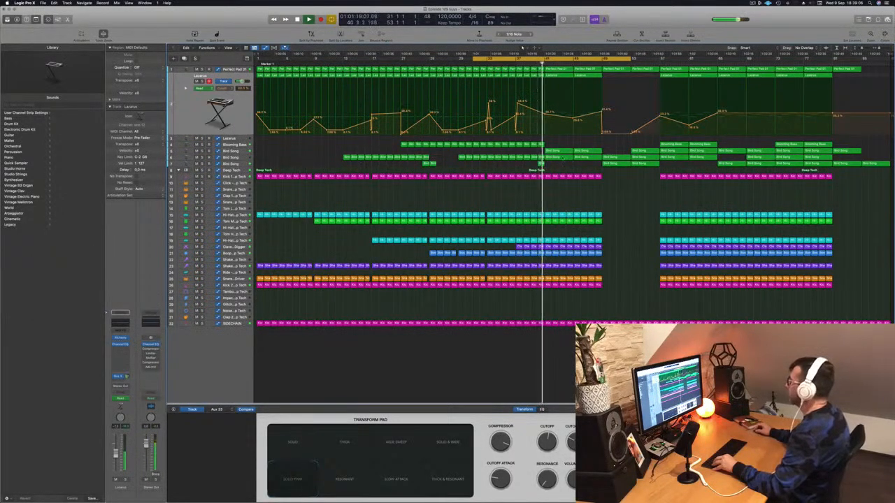
left_click_drag(559, 154, 502, 155)
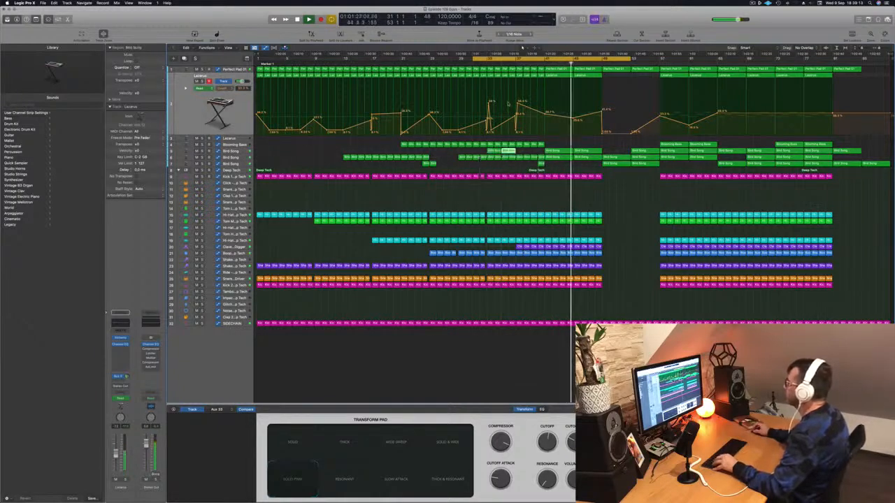
key("Delete")
left_click(480, 64)
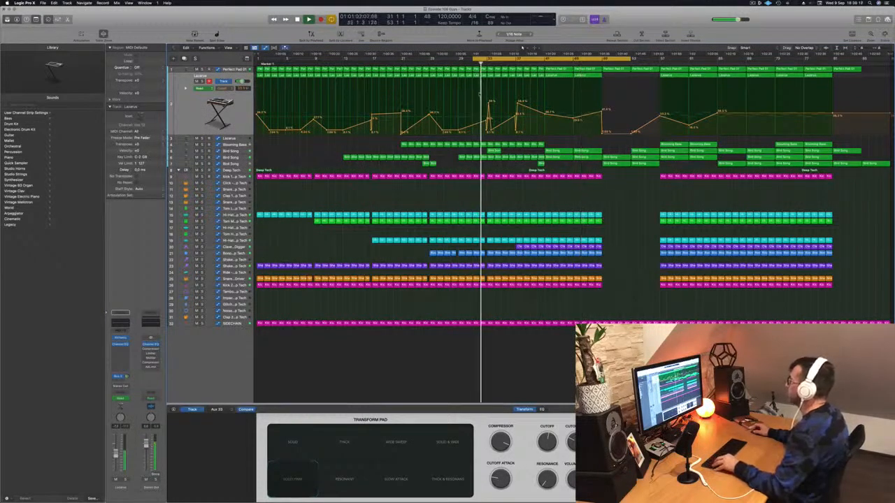
Copy the two-bar Bird Song region at bar 33 to bar 37 on the same track
key("super+Right")
key("super+Right")
key("super+Right")
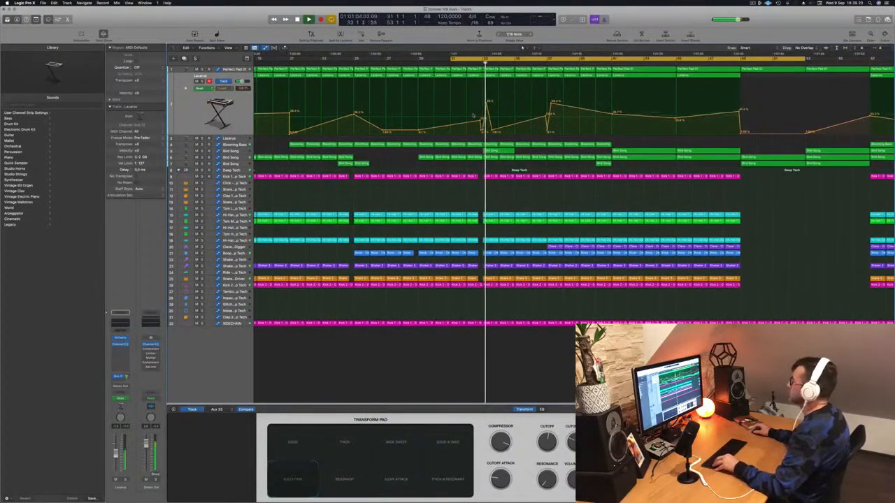
key("super+Left")
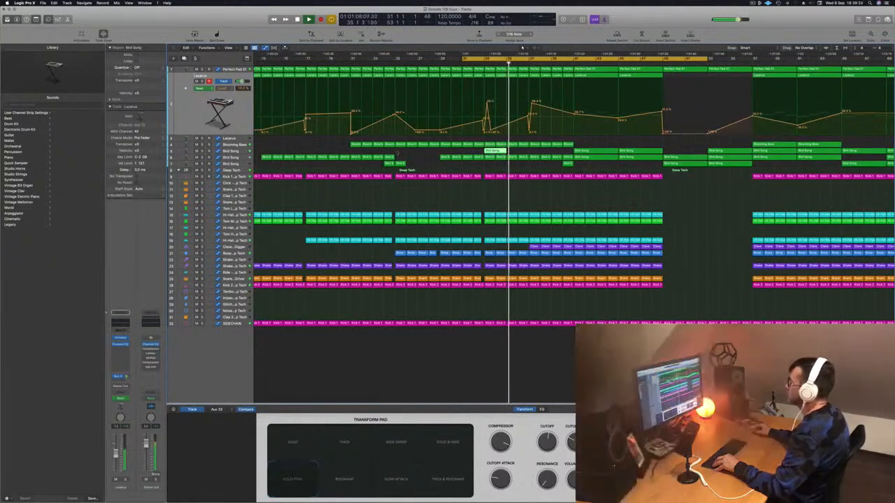
left_click(239, 151)
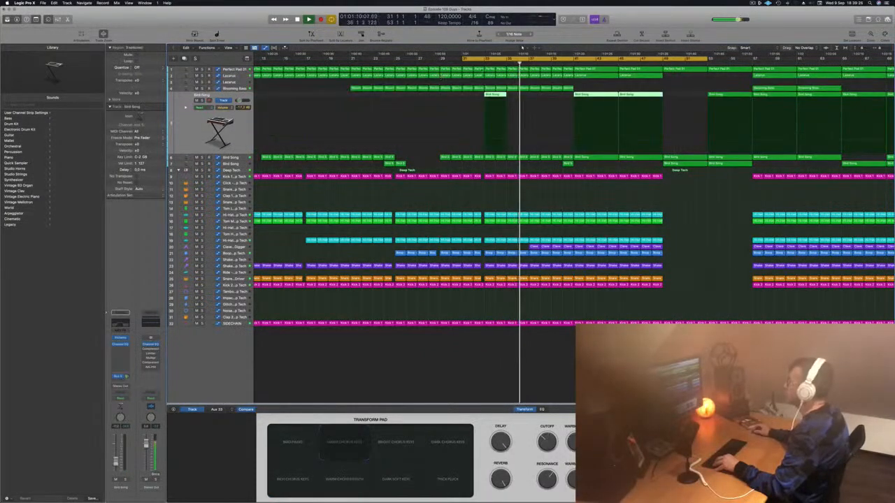
left_click(478, 63)
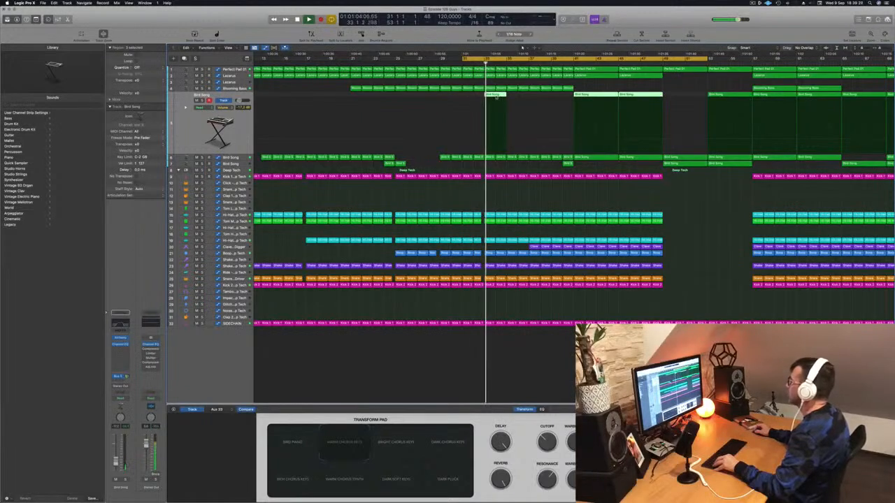
left_click(531, 95)
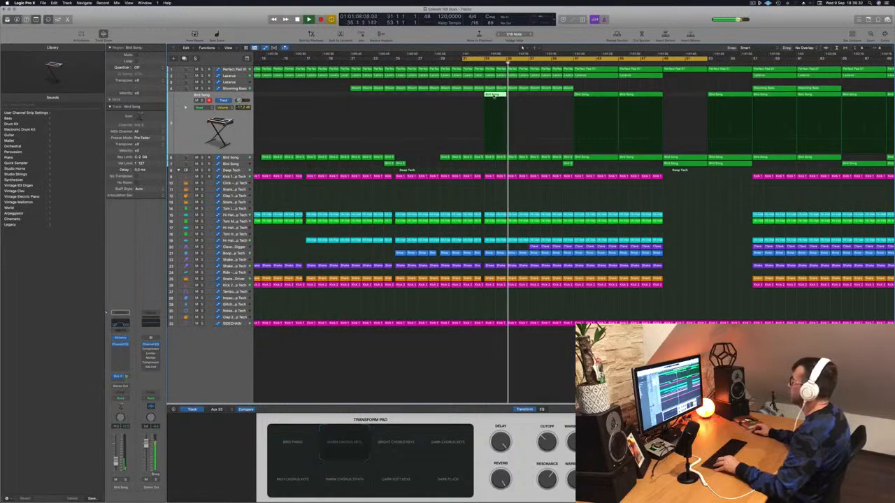
left_click_drag(508, 97, 538, 99)
Listen on toward bar 49 and examine the filter automation of the middle Bird Song track
scroll(536, 108, "down", 5)
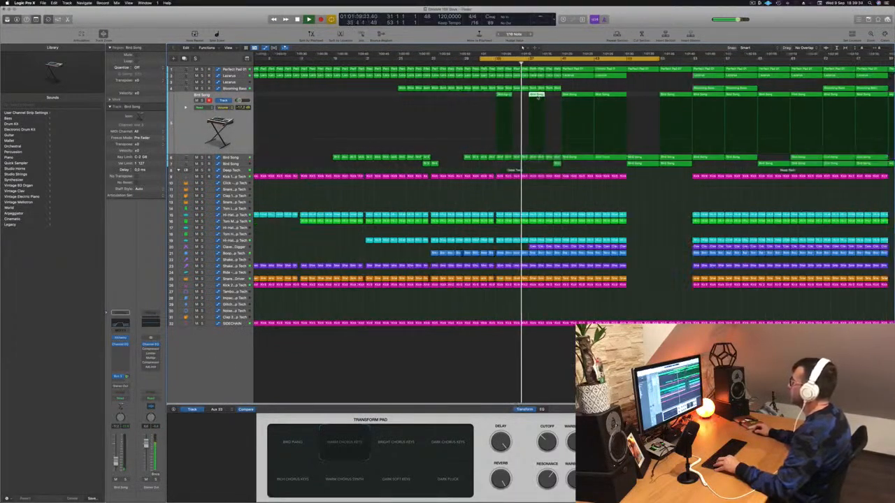
scroll(536, 108, "down", 5)
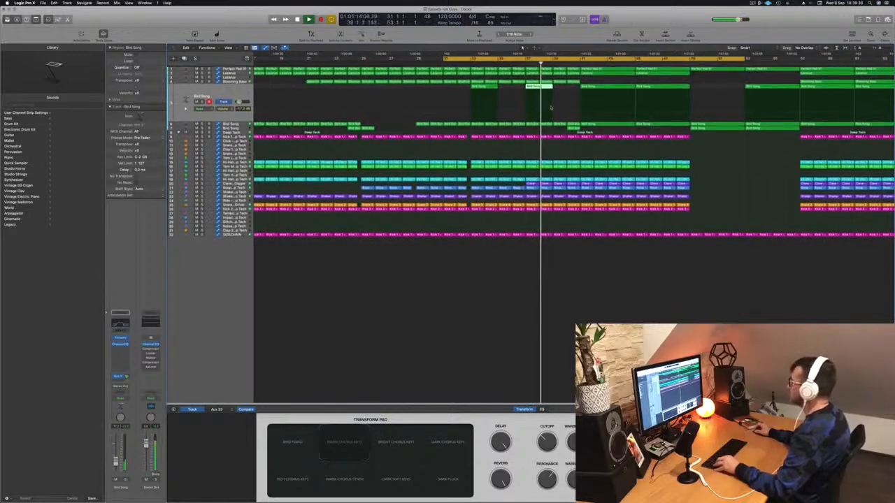
scroll(551, 108, "up", 4)
scroll(551, 108, "up", 5)
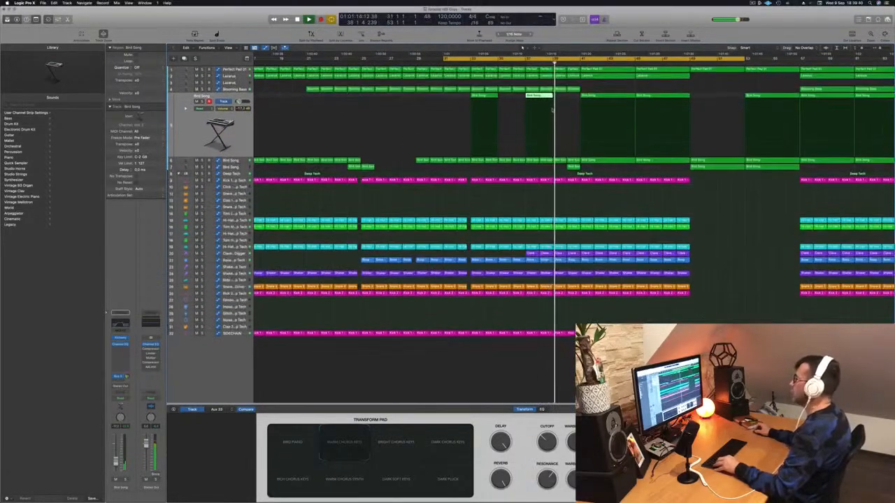
scroll(502, 192, "down", 2)
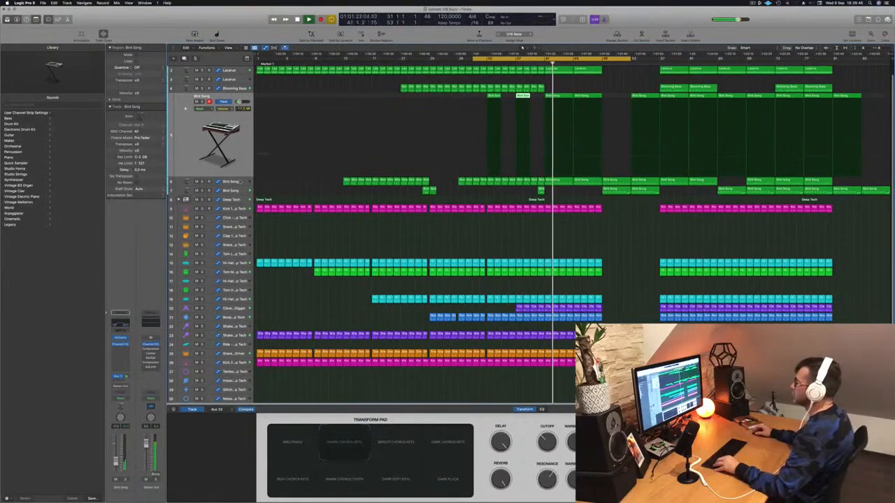
left_click(240, 181)
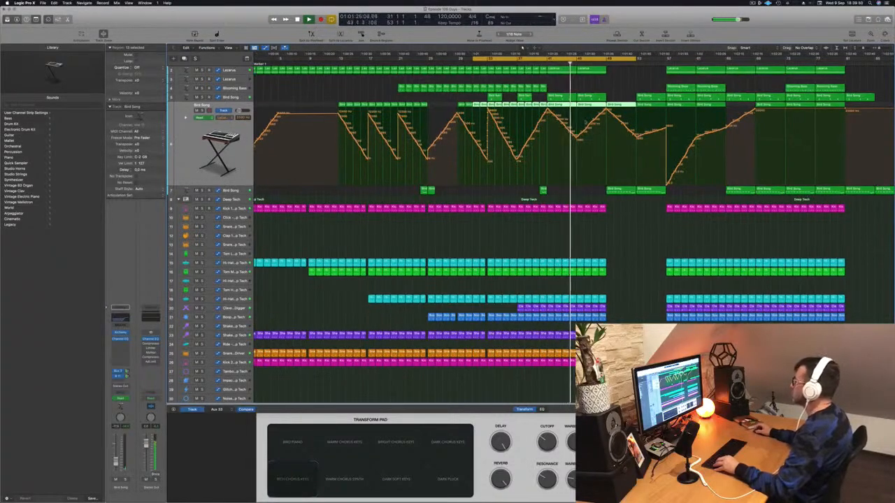
key("super+Right")
key("super+Left")
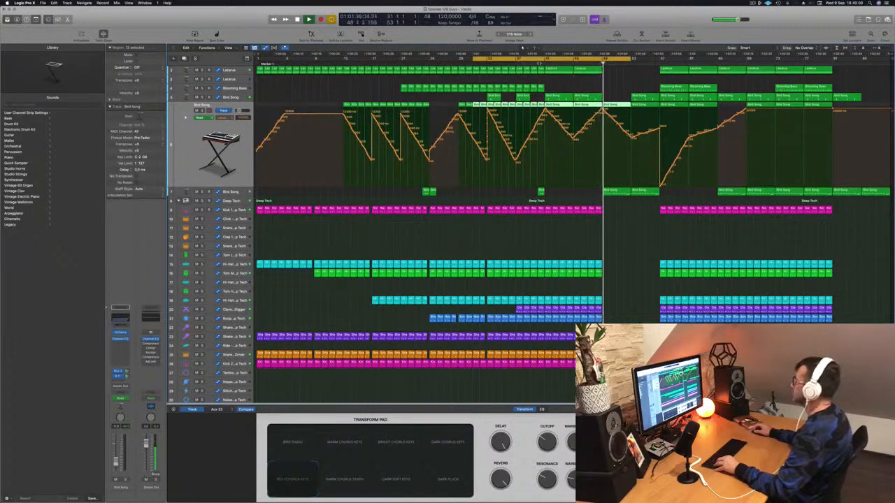
Set the cycle range to bars 41 to 49 and repeat that section across all tracks three times
key("space")
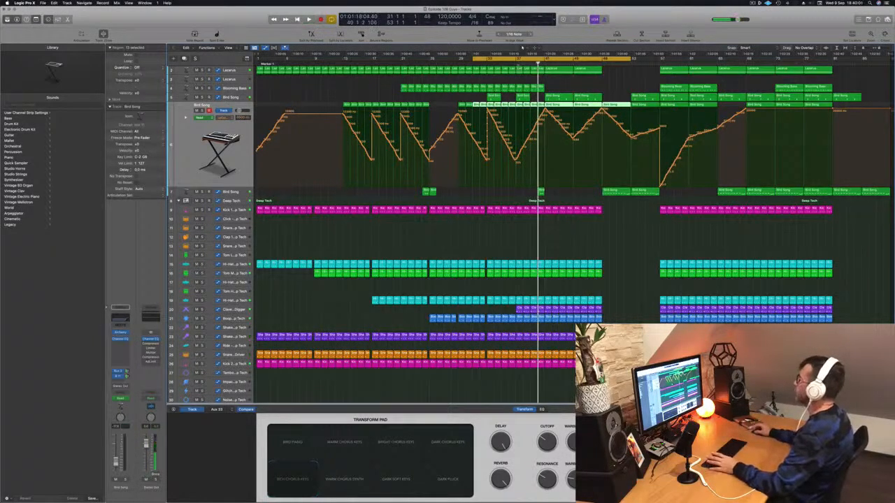
left_click(551, 60)
left_click_drag(546, 61, 601, 63)
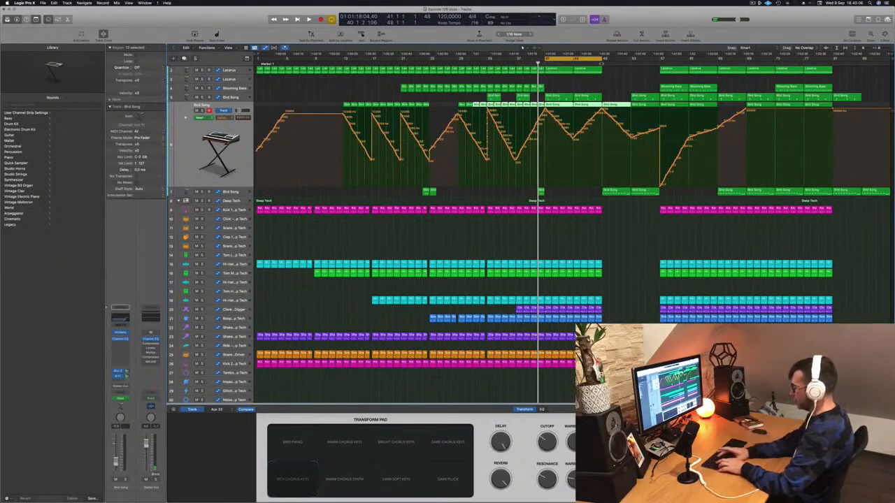
key("super+r")
key("super+r")
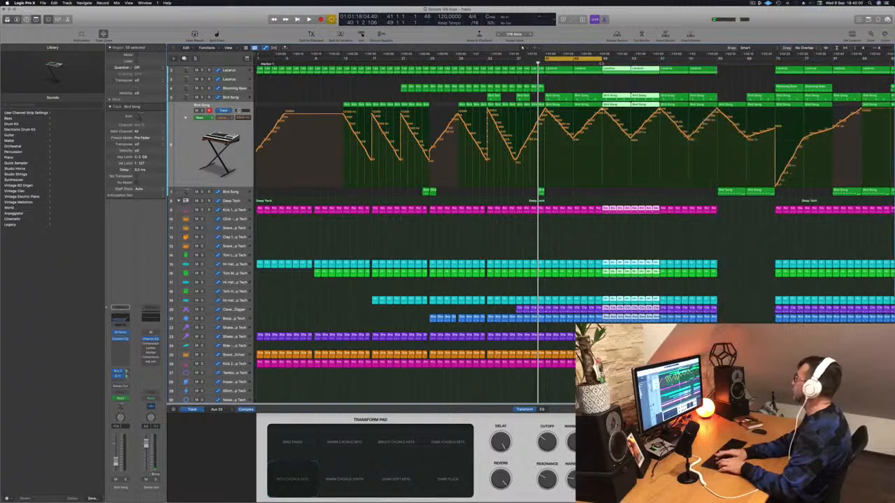
key("super+r")
Play the cycled section from bar 41 and clear the region selection
key("space")
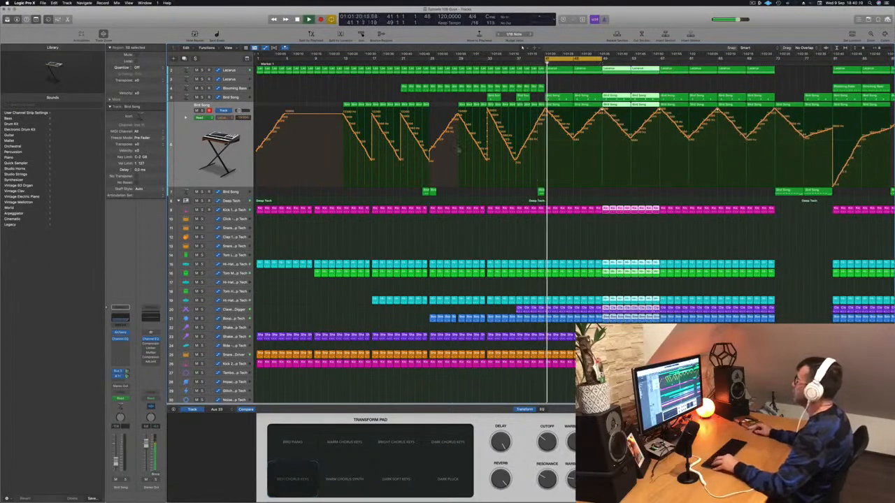
key("super+Left")
key("super+Left")
scroll(547, 184, "up", 1)
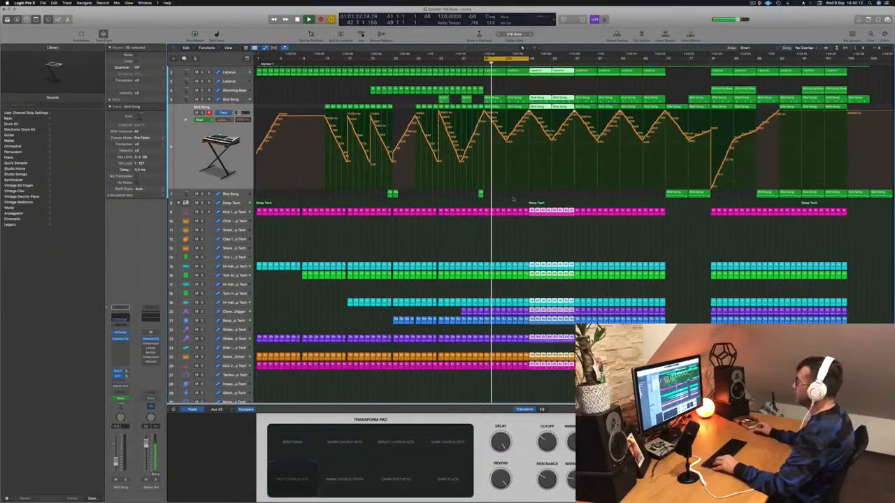
left_click(512, 200)
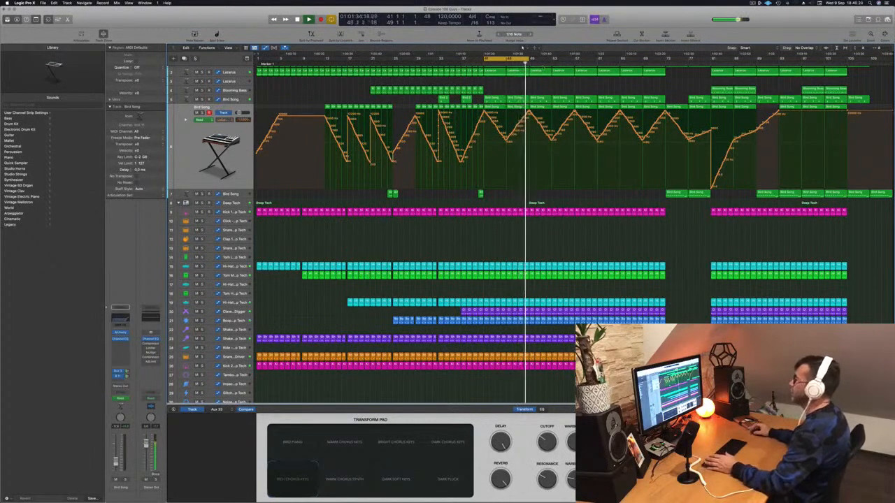
scroll(507, 82, "up", 1)
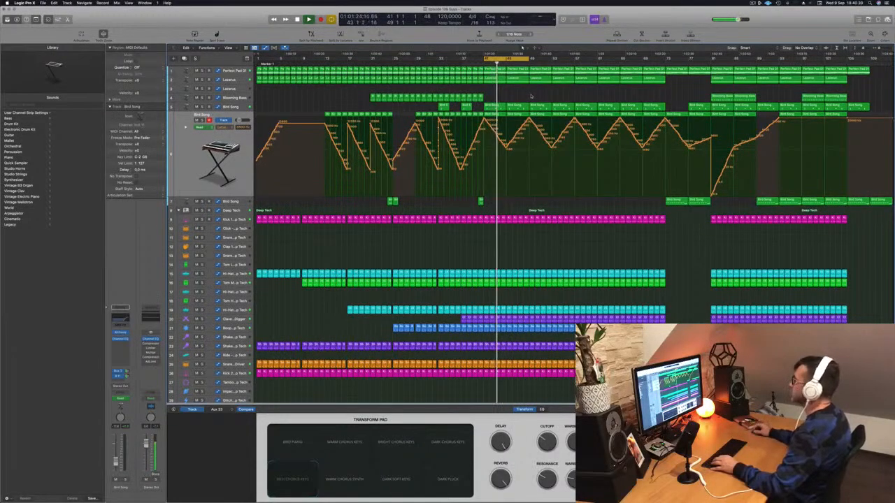
Select the empty Lazarus track and try out notes on it with Musical Typing
key("a")
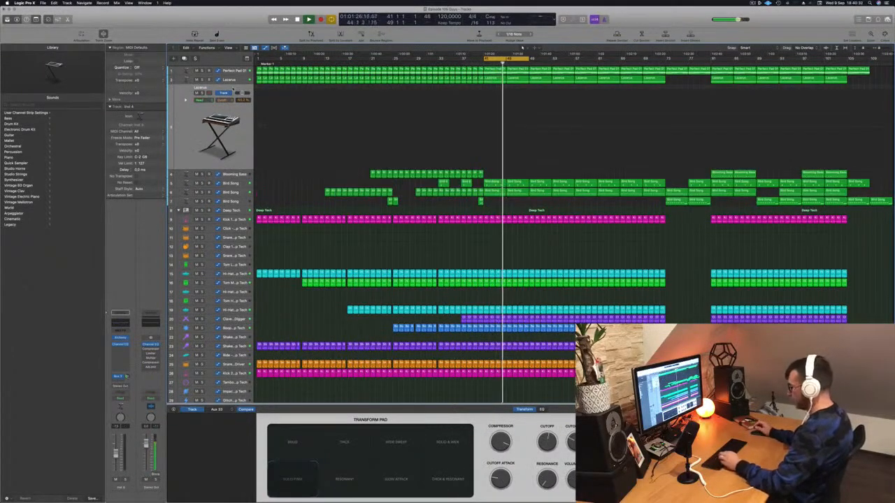
key("super+k")
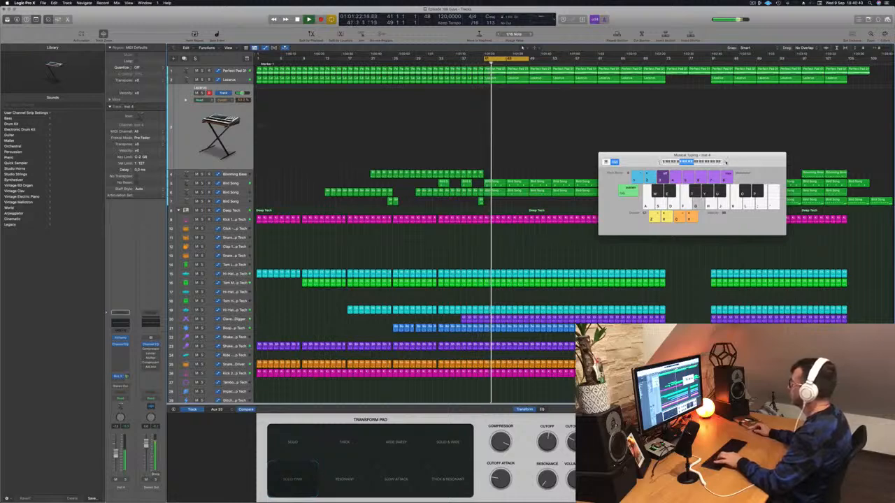
key("d")
key("g")
key("f")
key("k")
key("j")
key("h")
key("j")
Adjust the empty Lazarus track's bus send and audition its notes in a higher octave
left_click(127, 377)
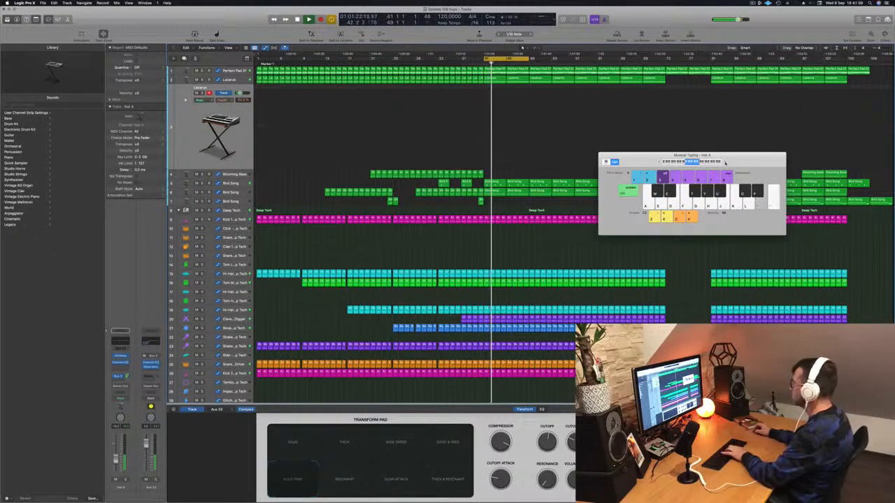
left_click(724, 163)
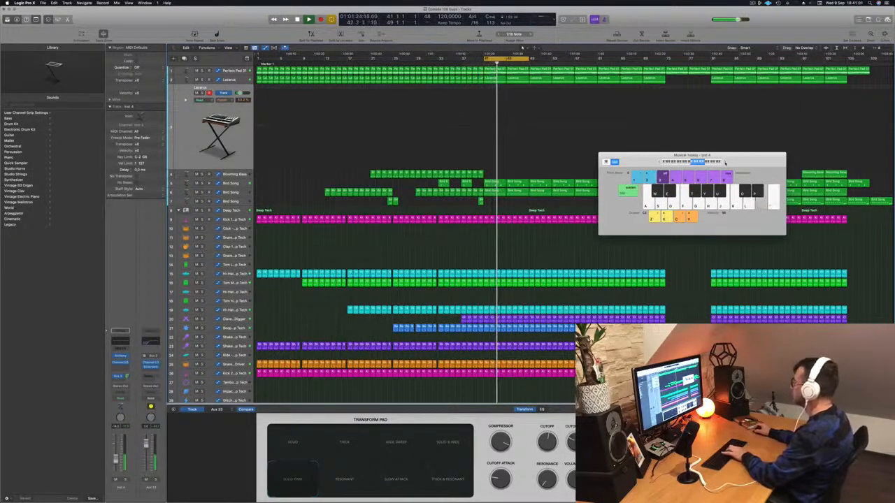
key("apostrophe")
key("semicolon")
key("l")
key("j")
key("apostrophe")
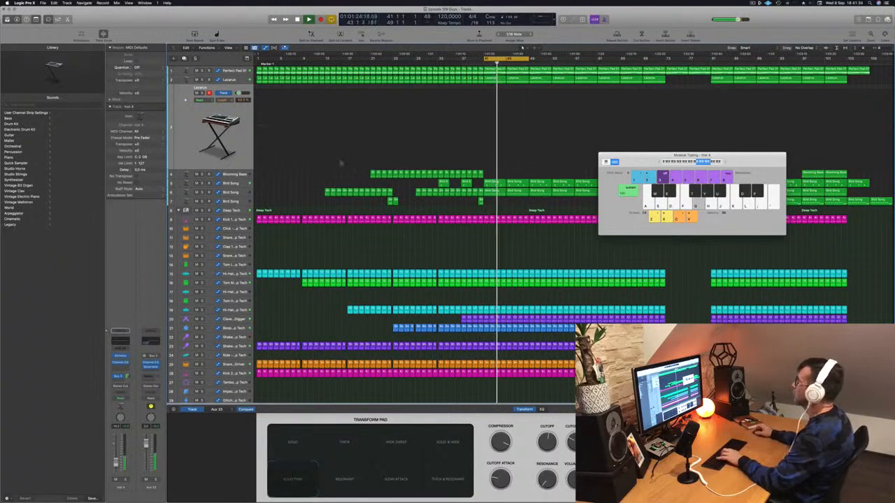
Extend the cycle range's end to bar 57 and open the empty Lazarus track's Alchemy instrument
left_click_drag(528, 61, 573, 62)
key("d")
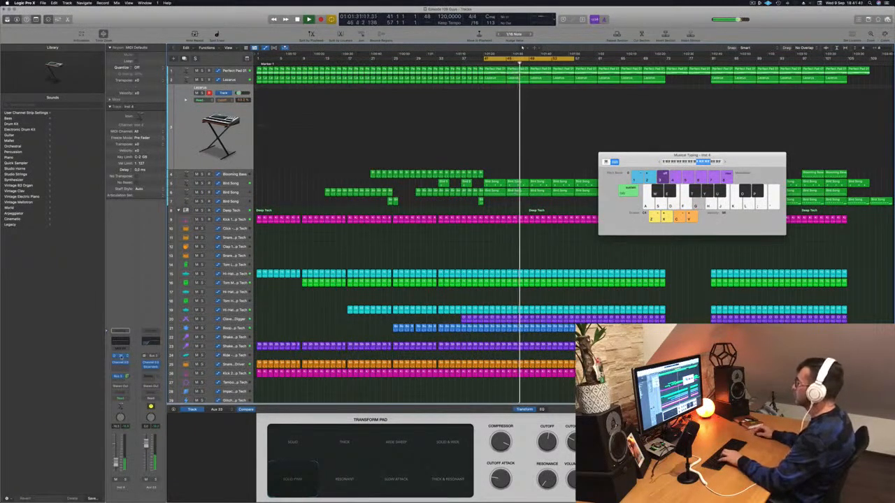
left_click(120, 359)
left_click_drag(456, 82, 605, 110)
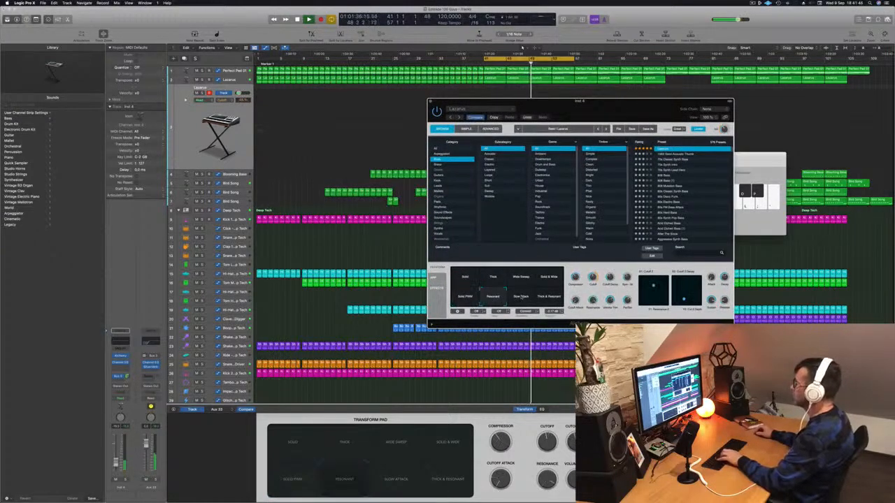
Try the Slow Attack, Solid, Thick and Wide Sweep transform pad sounds in Alchemy
left_click(520, 297)
left_click(464, 279)
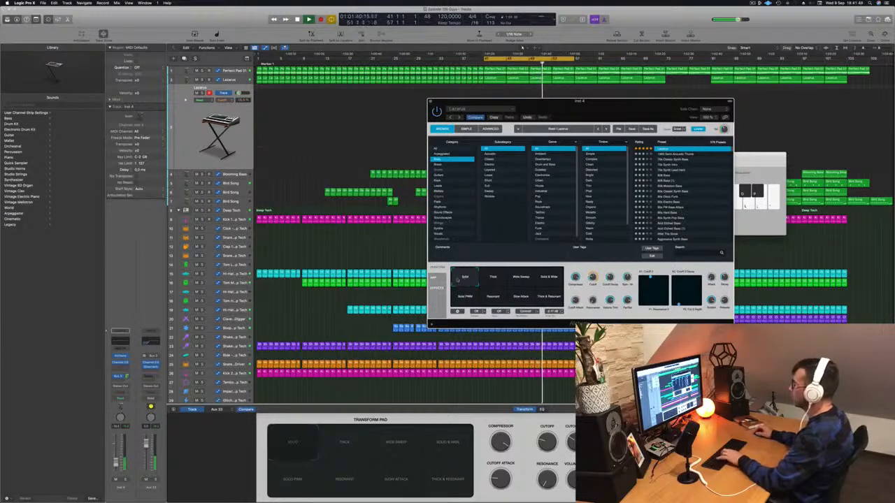
left_click(492, 279)
left_click(522, 278)
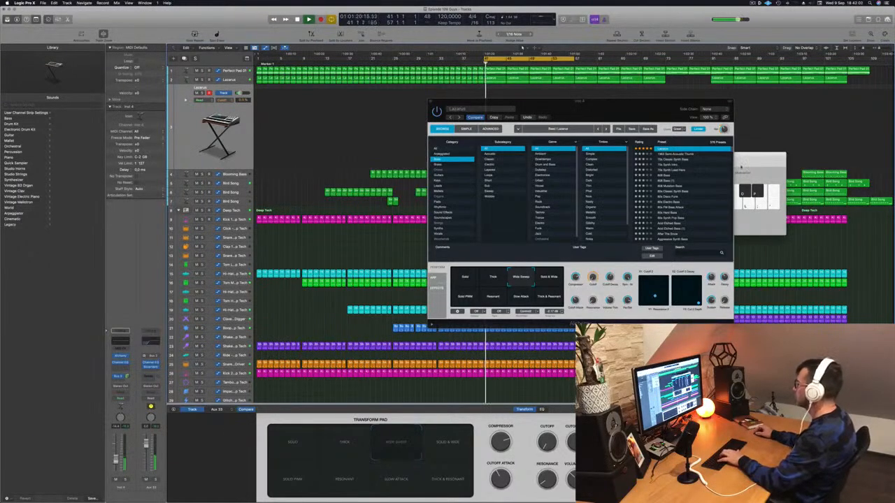
Audition the Wide Sweep sound in different octaves with Musical Typing
left_click(750, 162)
key("g")
key("h")
key("d")
key("g")
left_click(665, 163)
key("h")
key("j")
left_click(731, 163)
key("d")
key("h")
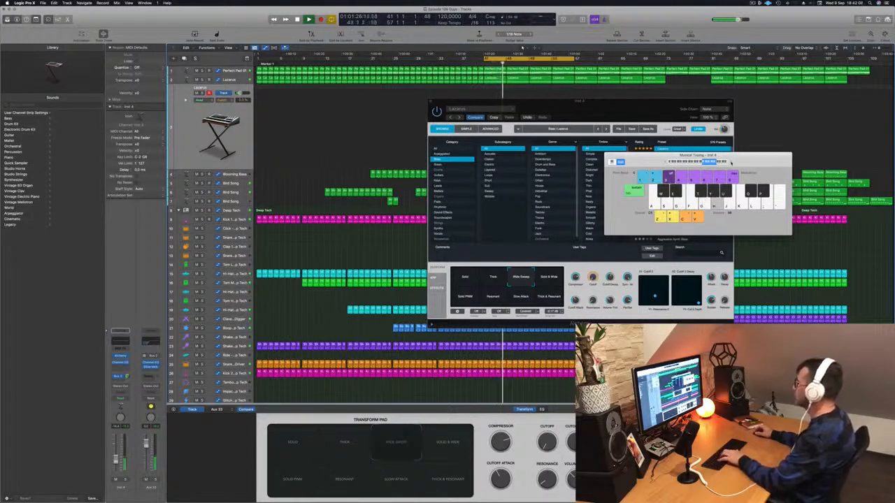
Rehearse a high Lazarus melody in the Wide Sweep sound along with the cycled section
key("g")
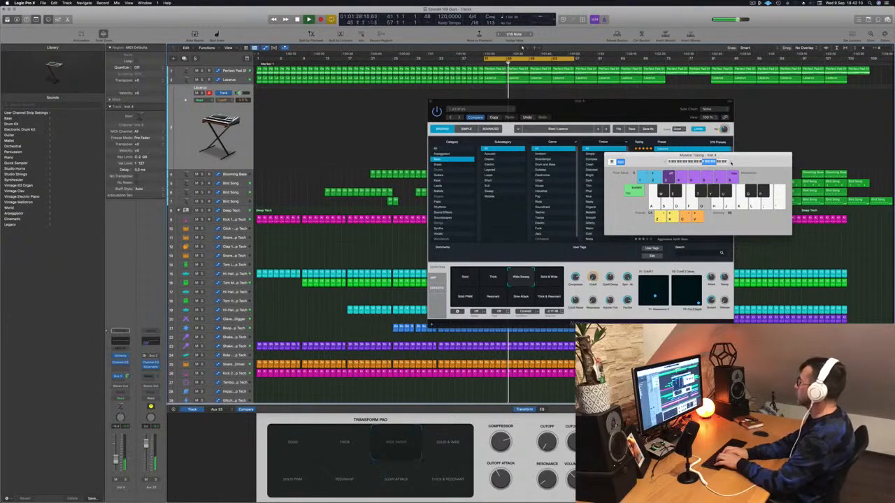
key("j")
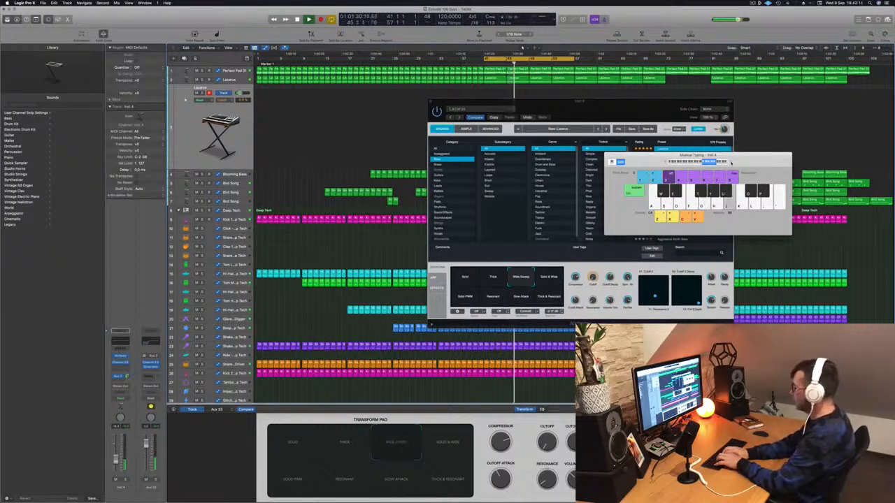
key("h")
key("f")
key("g")
key("j")
key("s")
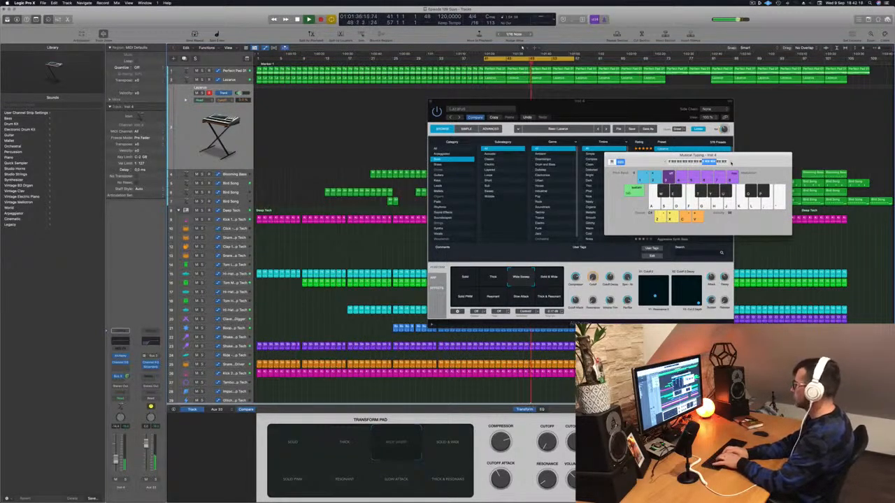
Record a Lazarus melody from about bar 50 to the cycle's end at bar 57
key("r")
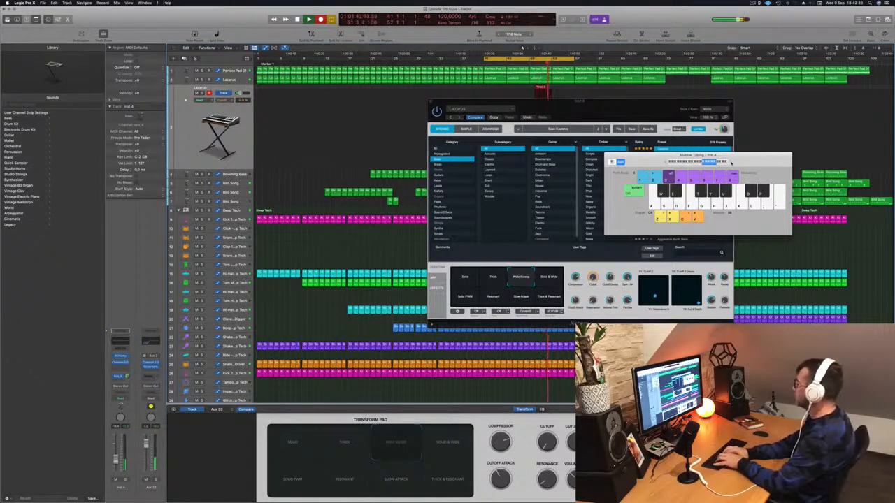
key("f")
key("g")
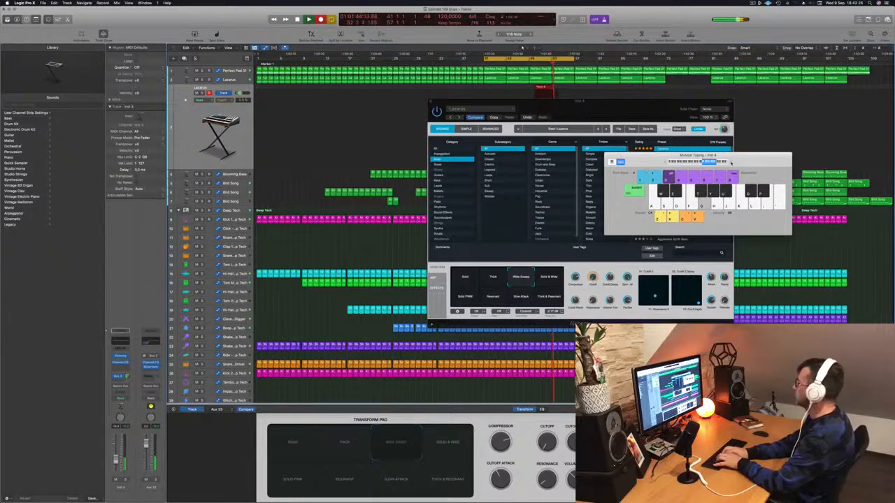
key("f")
key("g")
key("f")
key("s")
key("d")
key("f")
key("s")
key("d")
key("f")
key("h")
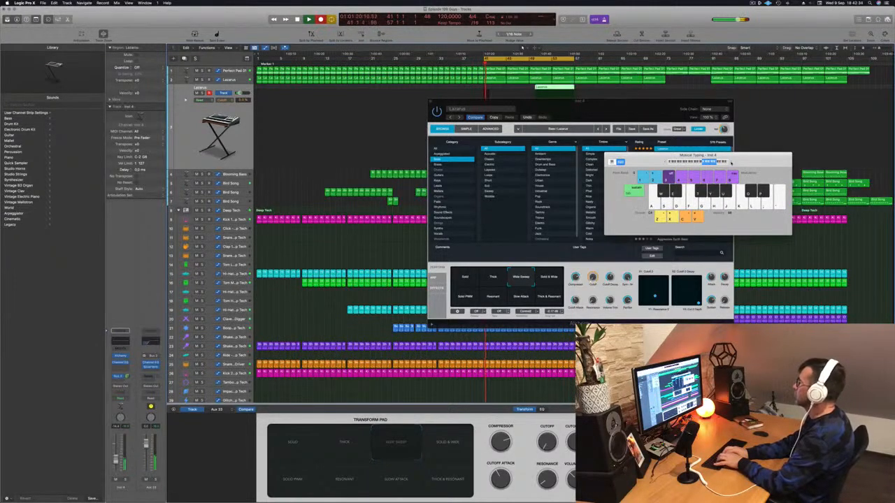
Record another pass of the Lazarus melody from bar 41 to about bar 50, then stop recording
key("e")
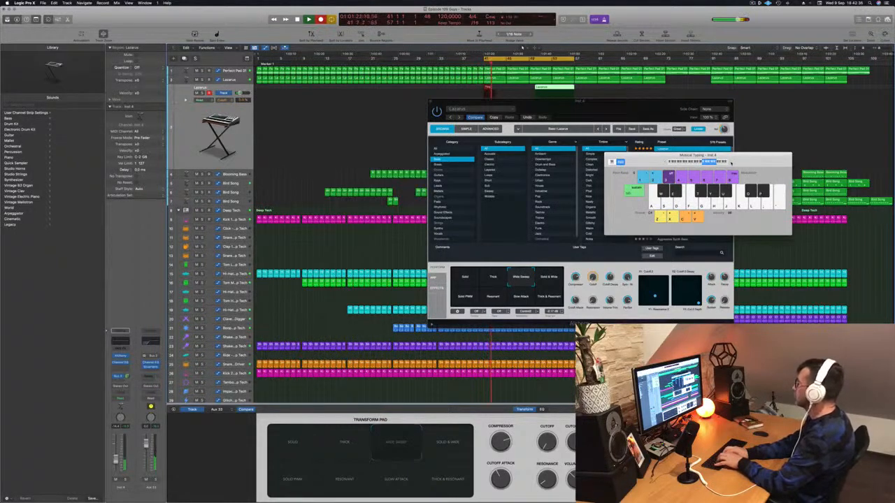
key("f")
key("s")
key("f")
key("g")
key("h")
key("g")
key("h")
key("h")
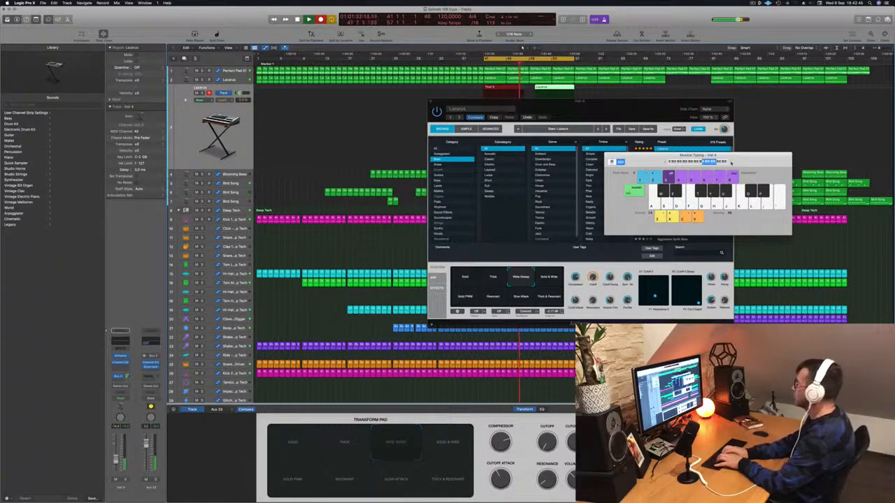
key("h")
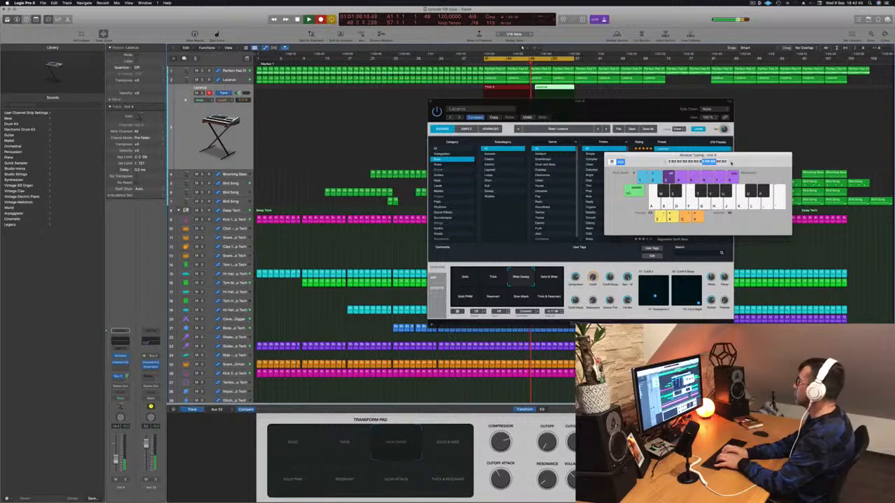
key("space")
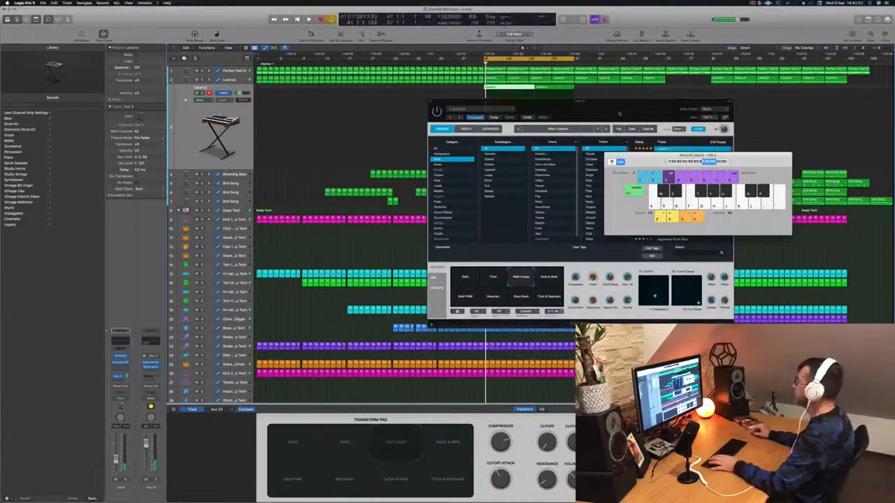
Move the Alchemy window clear of the track and delete the newly recorded Lazarus regions
left_click_drag(618, 115, 459, 197)
left_click_drag(588, 110, 509, 90)
key("Delete")
Compare the Solid & Wide, Thick & Resonant and Slow Attack sounds, and choose Solid PWM
key("d")
key("a")
key("d")
key("f")
key("g")
key("f")
left_click(381, 358)
left_click(391, 383)
key("f")
left_click(359, 384)
key("f")
left_click(303, 382)
Audition low and high notes with the Solid PWM sound
key("d")
key("a")
key("s")
key("k")
key("h")
key("s")
key("f")
key("g")
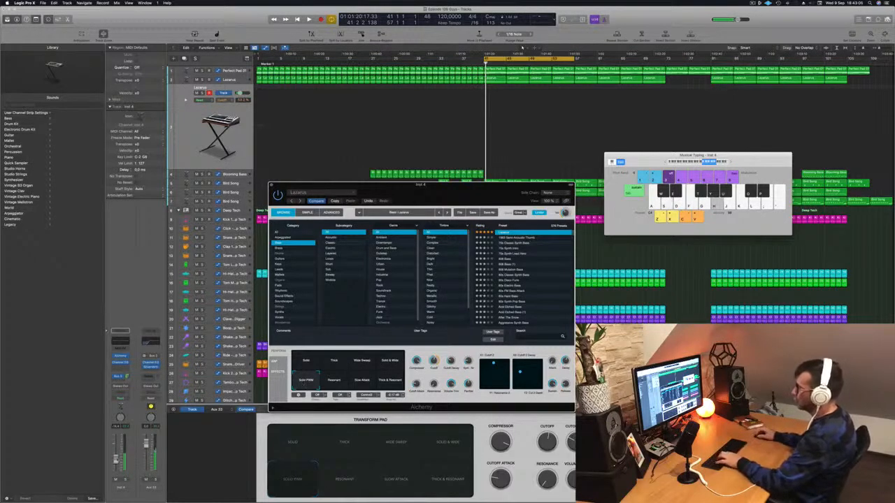
Slightly lower the selected Lazarus track's volume and check it with a few melody notes
left_click(115, 464)
key("g")
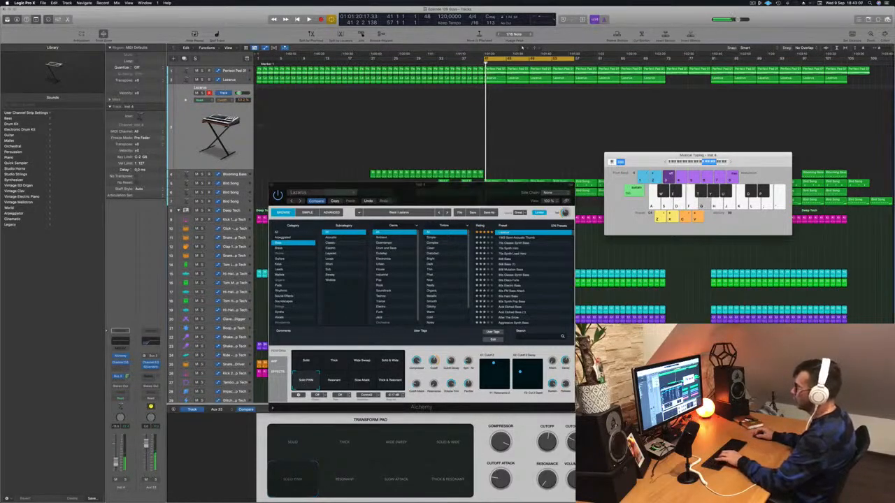
key("f")
key("g")
key("s")
key("f")
key("g")
key("h")
Play the section from bar 41 and rehearse a Solid PWM melody over it
key("space")
key("f")
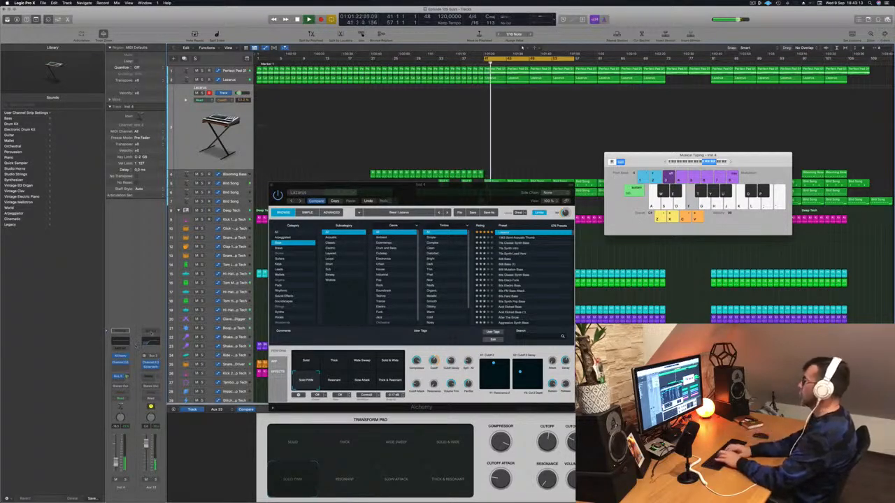
key("f")
key("s")
key("s")
key("d")
key("f")
key("s")
key("f")
Rehearse melody notes with the Solid PWM sound over the looped section between bars 41 and 57
key("z")
key("f")
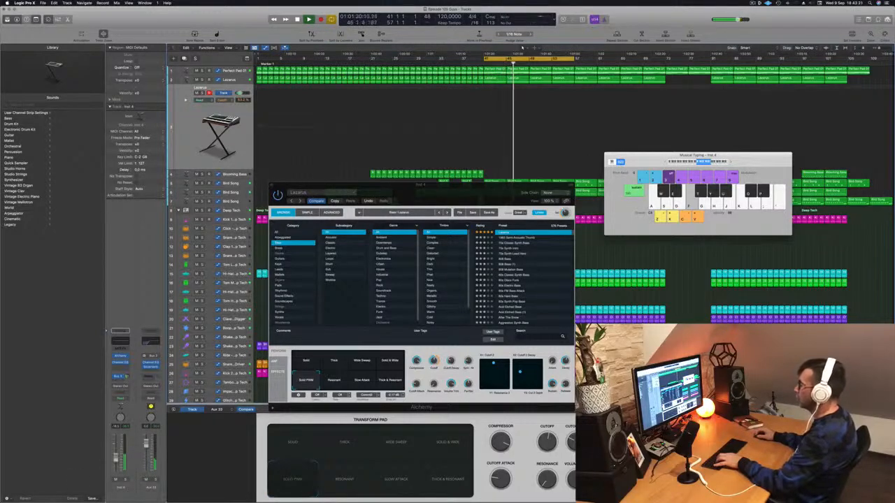
key("s")
key("k")
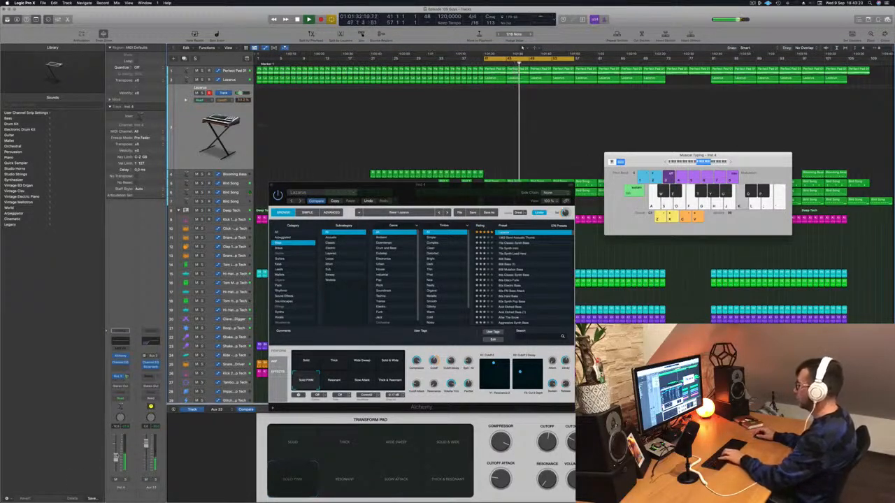
key("h")
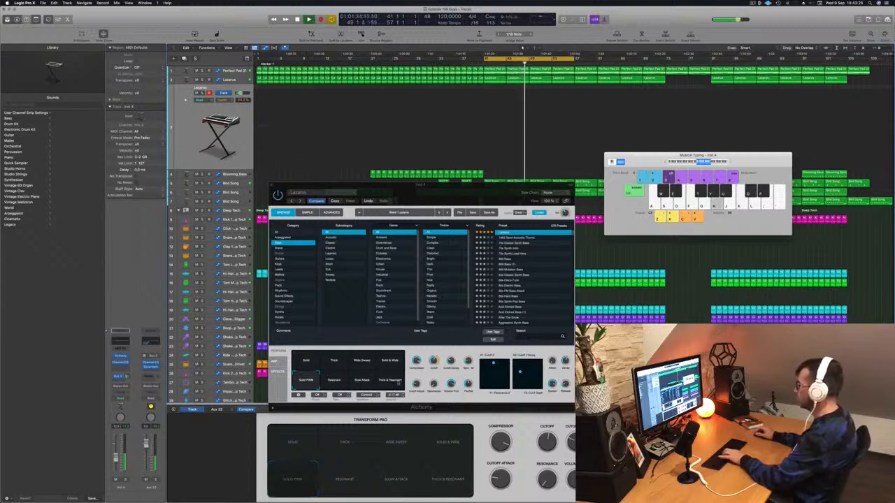
key("f")
key("j")
Try adjusting the sound's Cutoff Attack while playing melody notes over the loop
left_click(417, 384)
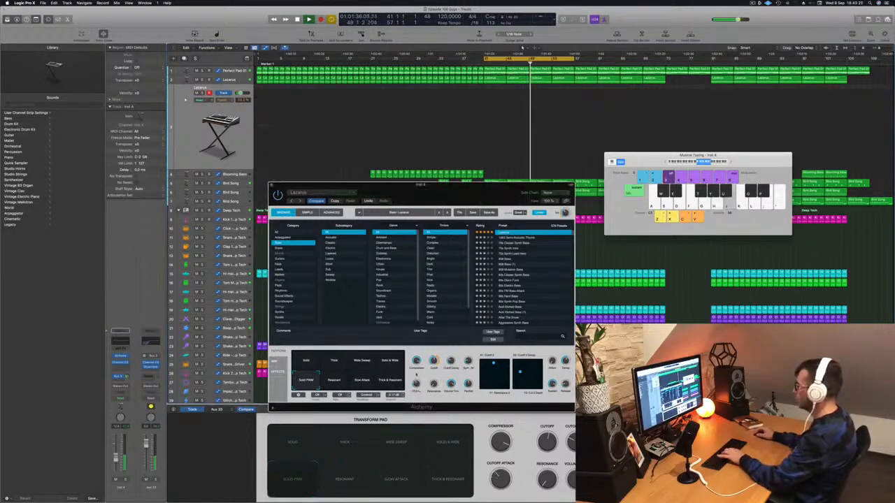
key("j")
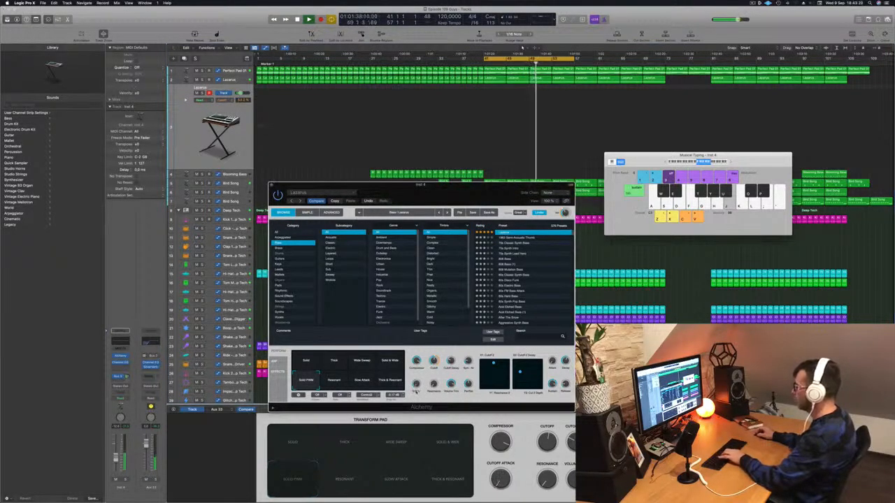
key("j")
key("j")
left_click_drag(417, 373, 417, 384)
key("k")
key("f")
key("h")
key("j")
key("k")
key("f")
key("h")
Compare the Thick & Resonant, Slow Attack, Resonant, Solid PWM and Solid sounds with melody notes, and choose Solid
left_click(382, 383)
key("h")
left_click(361, 382)
left_click(337, 382)
key("h")
left_click(306, 382)
key("h")
left_click(306, 363)
key("h")
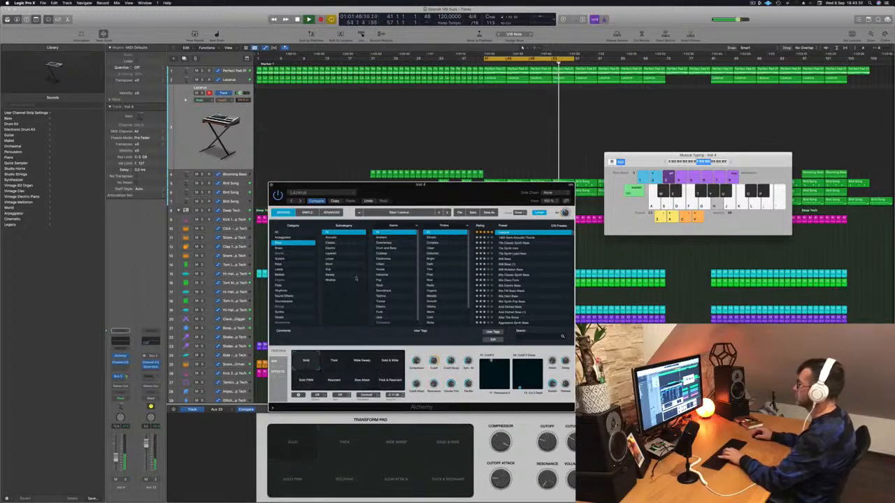
key("k")
Close the synth window and the Musical Typing keyboard, and undo the automation line added on the duplicated Lazarus track
left_click(272, 185)
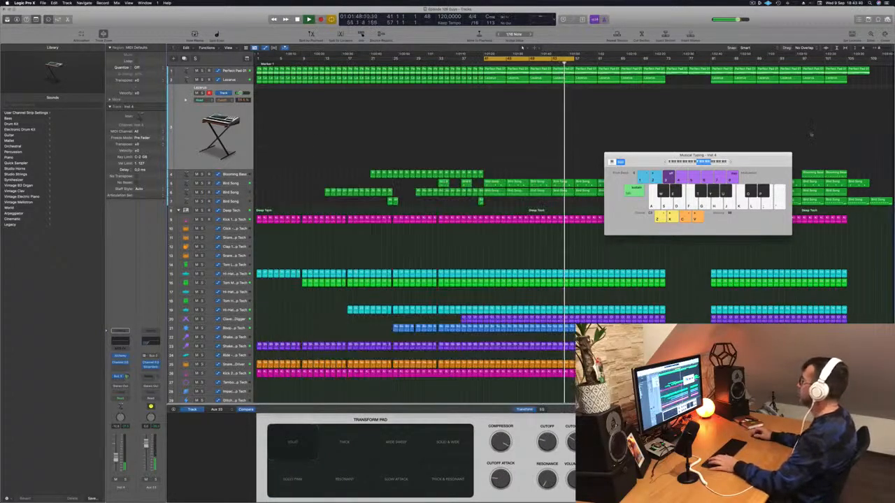
left_click(759, 149)
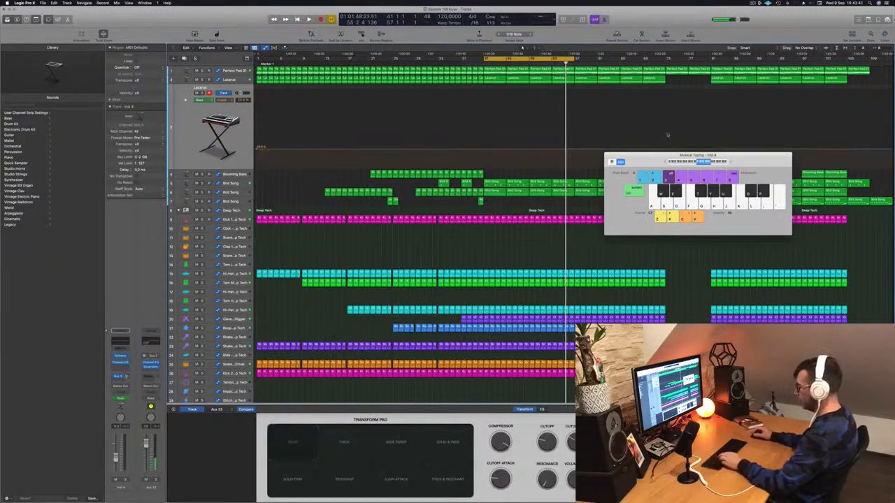
key("super+k")
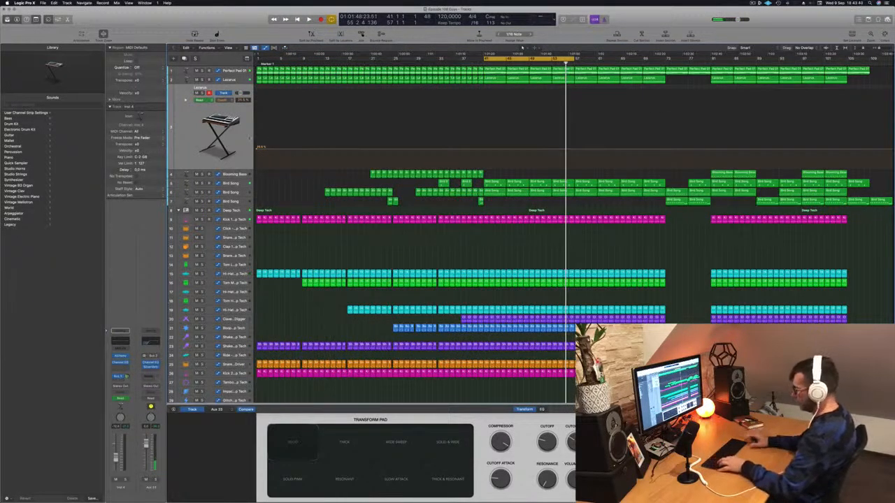
key("super+z")
key("space")
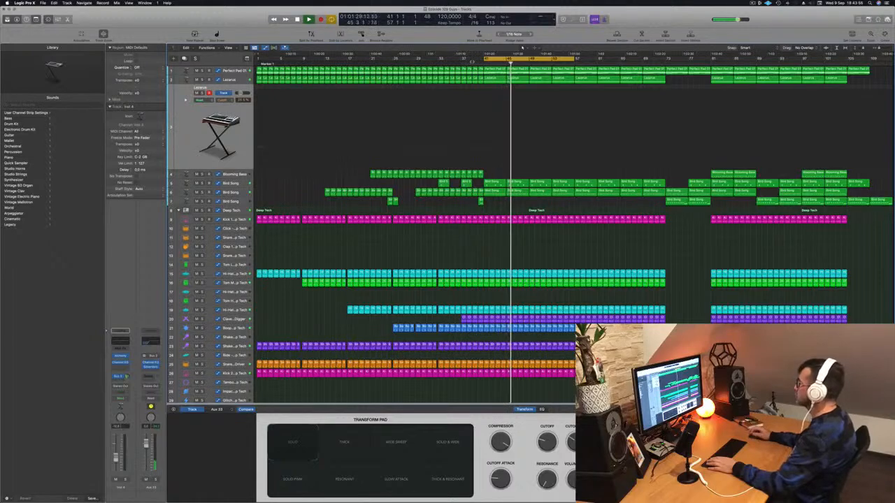
Review the Perfect Pad 01 track's automation and replay the section from bar 41
scroll(543, 147, "down", 1)
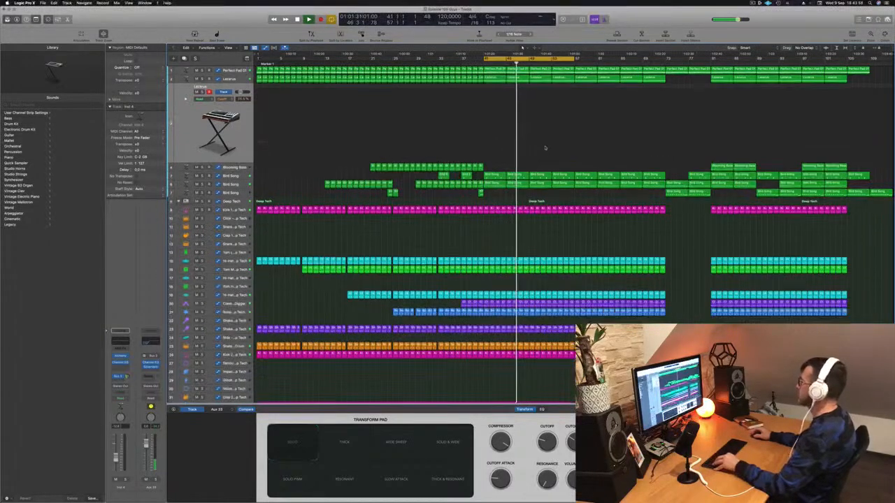
key("super+Up")
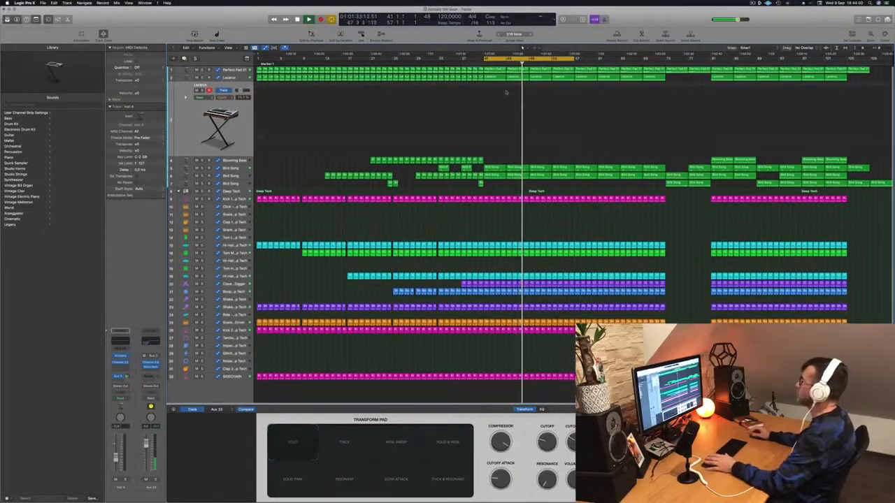
key("a")
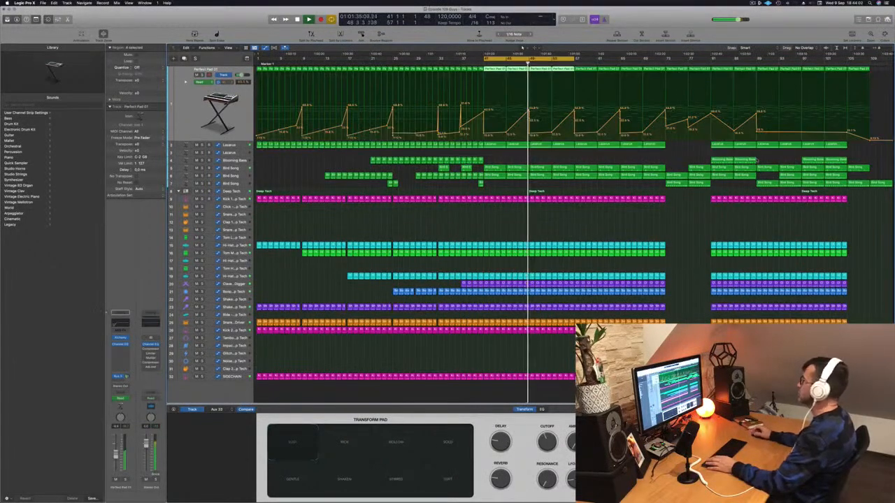
key("space")
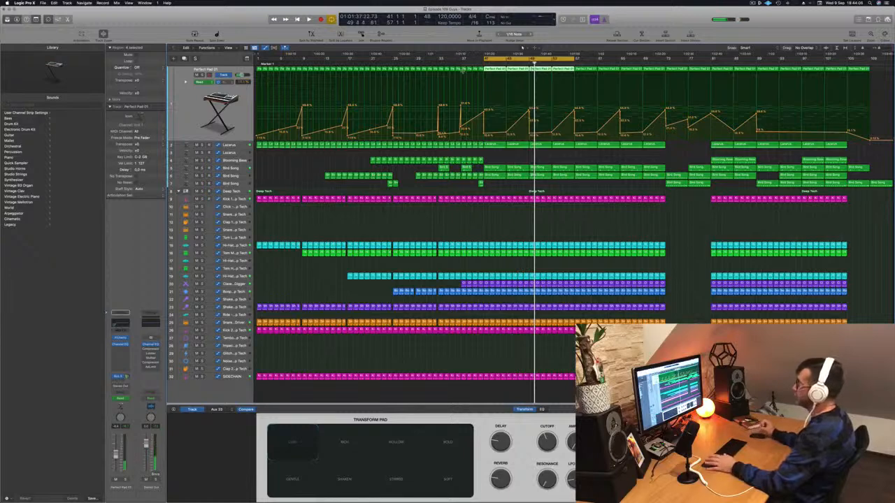
key("space")
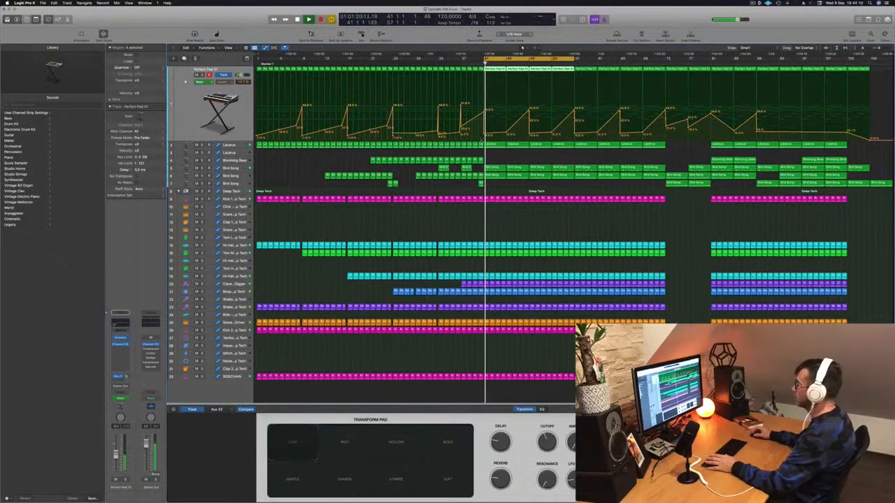
Reshape the original Lazarus track's automation to fall gradually from bar 41 to a low point at bar 49, removing the sharp drop there
key("Down")
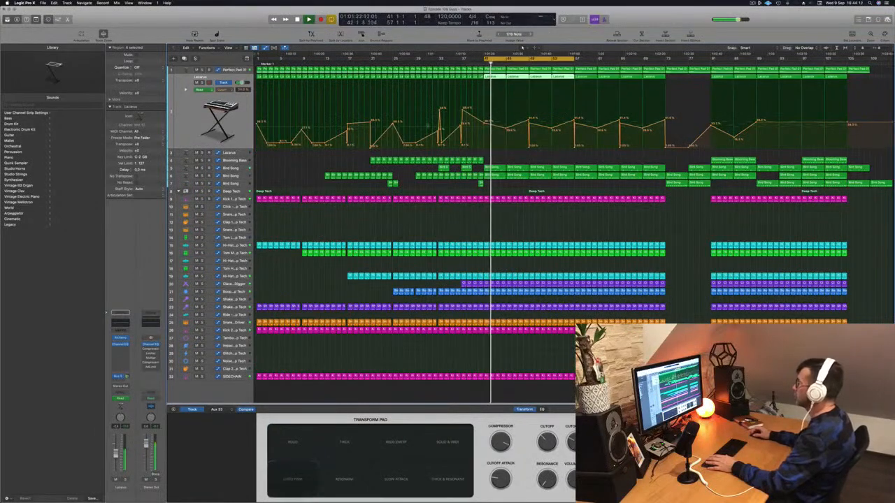
left_click_drag(506, 127, 530, 148)
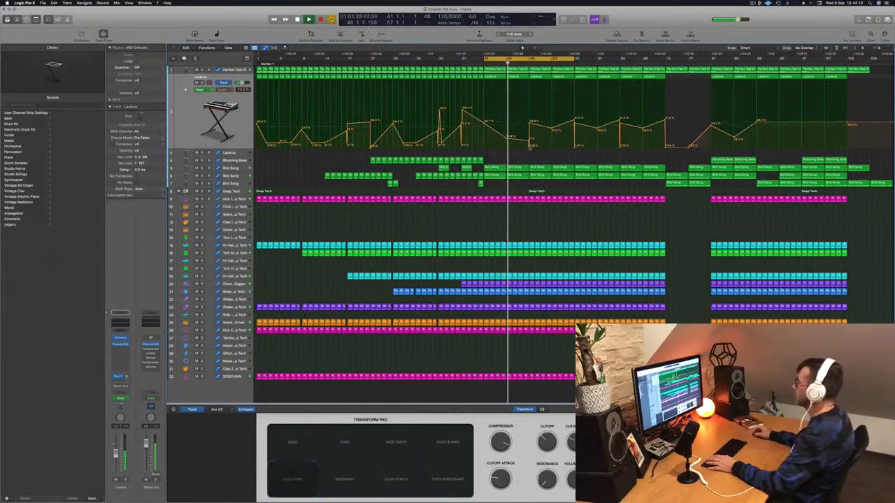
left_click(529, 148)
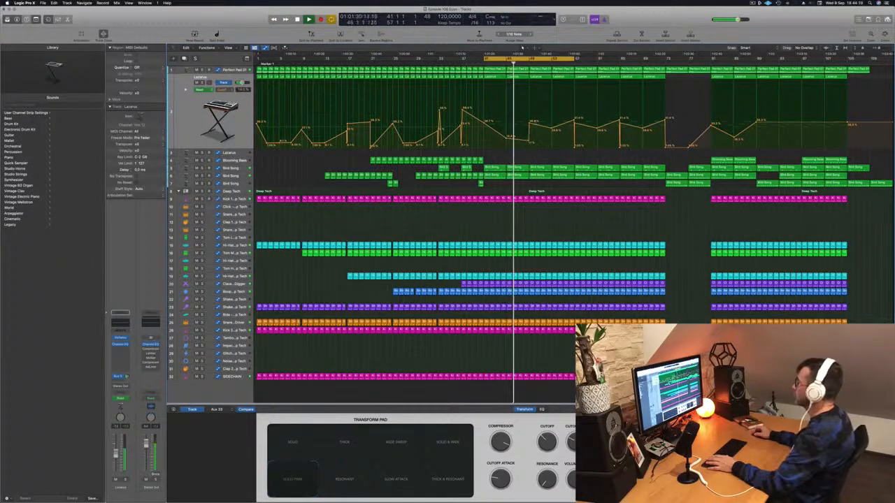
left_click_drag(530, 124, 529, 141)
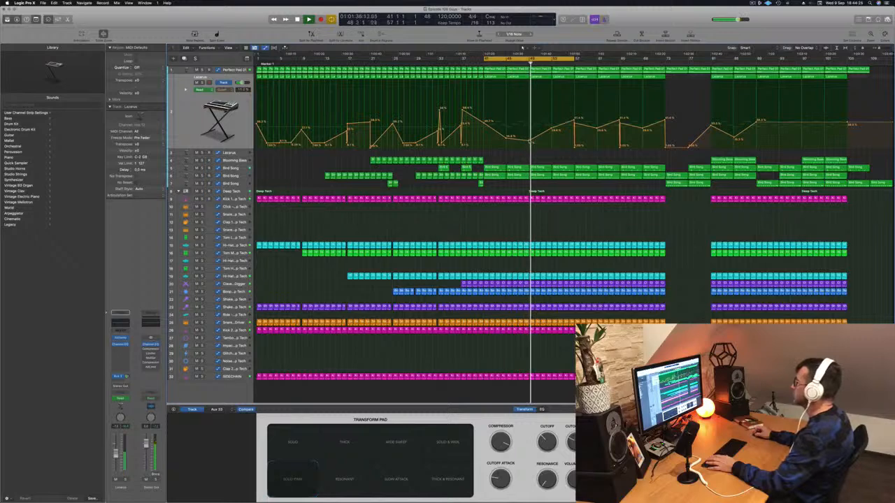
key("space")
key("space")
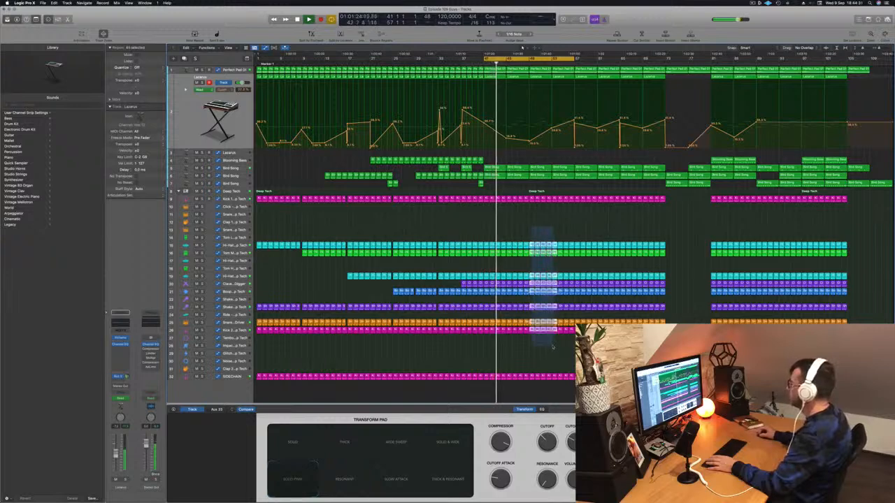
Delete the hi-hat, tom, percussion, shaker, snare and second kick regions between bars 49 and 57, keeping the first kick and sidechain
left_click_drag(556, 346, 572, 346)
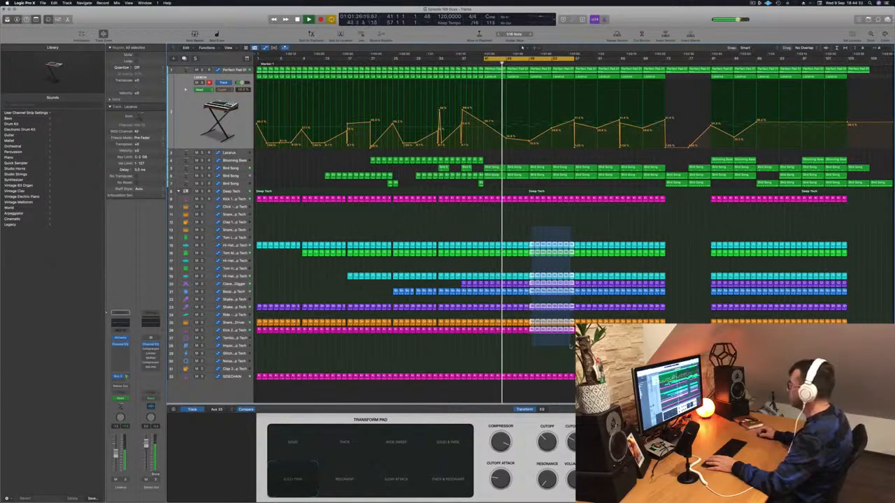
key("Delete")
scroll(572, 188, "up", 5)
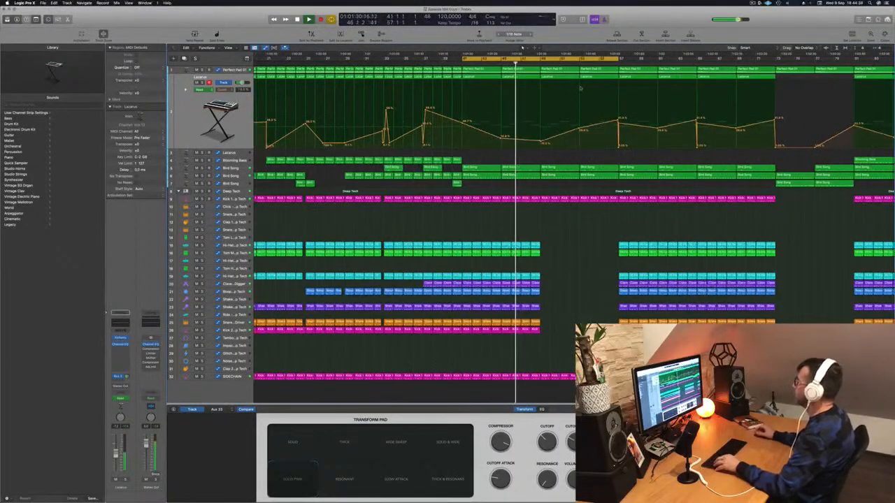
Copy the two Blooming Bass regions from bars 81 to 89 to bars 49 to 57 on the same track
left_click(227, 71)
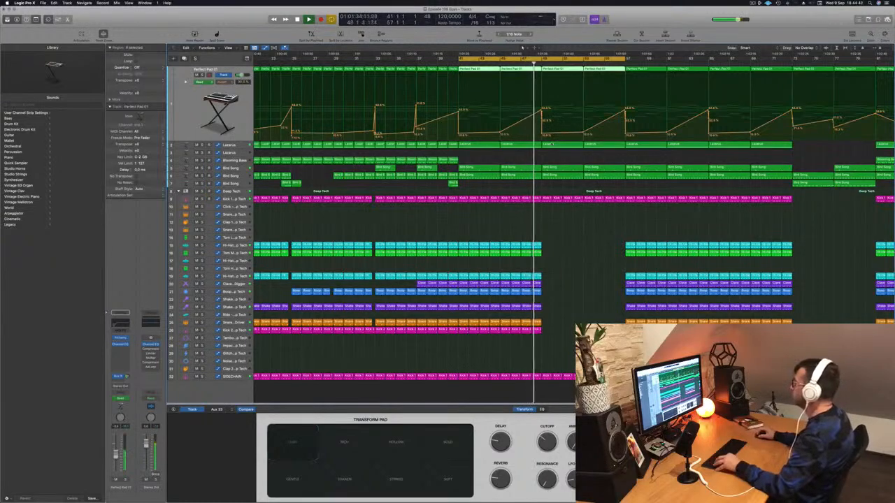
scroll(552, 144, "down", 5)
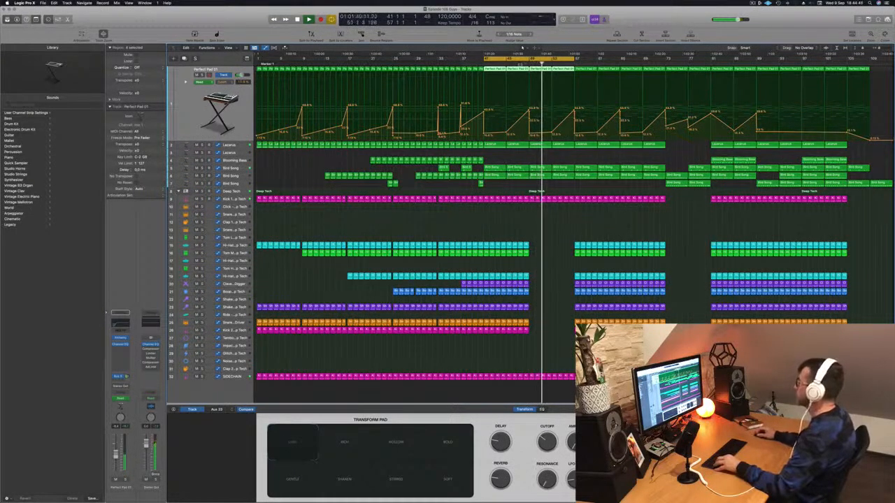
left_click_drag(724, 161, 553, 163)
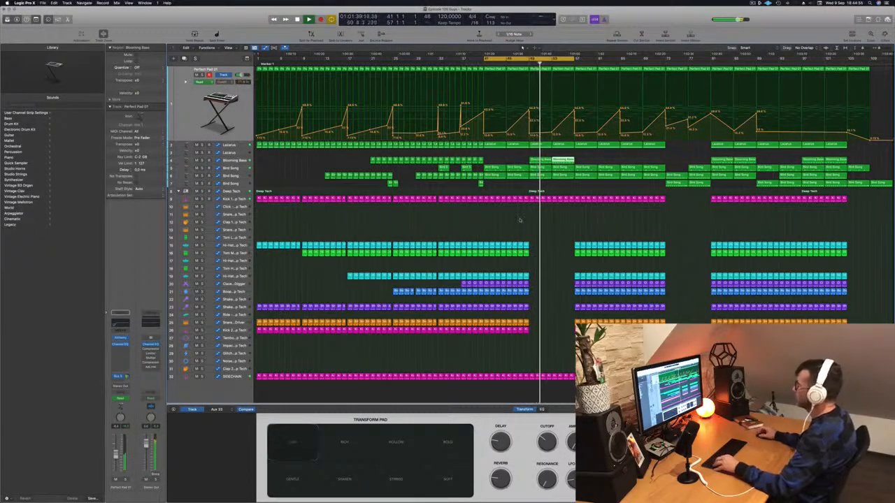
left_click(240, 161)
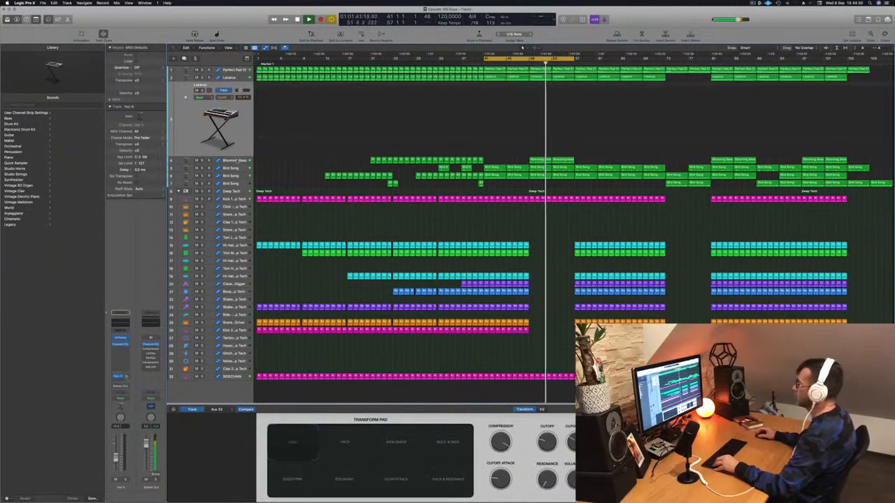
left_click(241, 161)
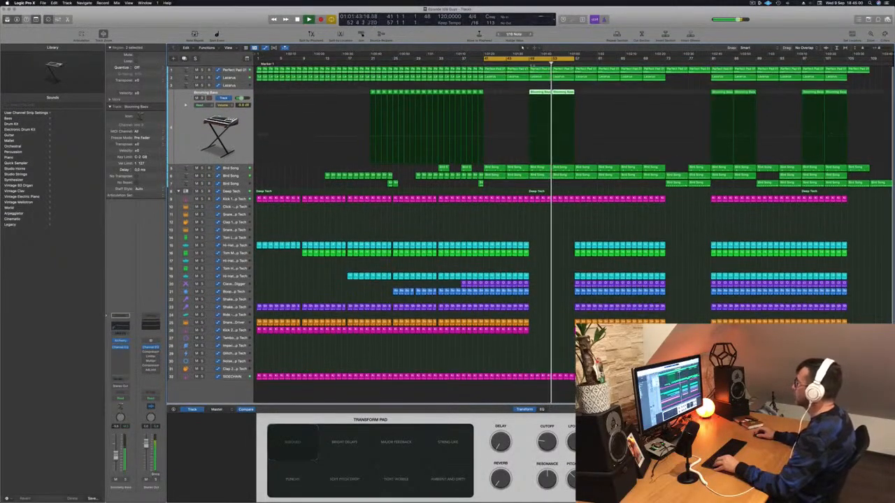
Delete the regions between bars 49 and 57 on the middle Bird Song track
left_click(236, 175)
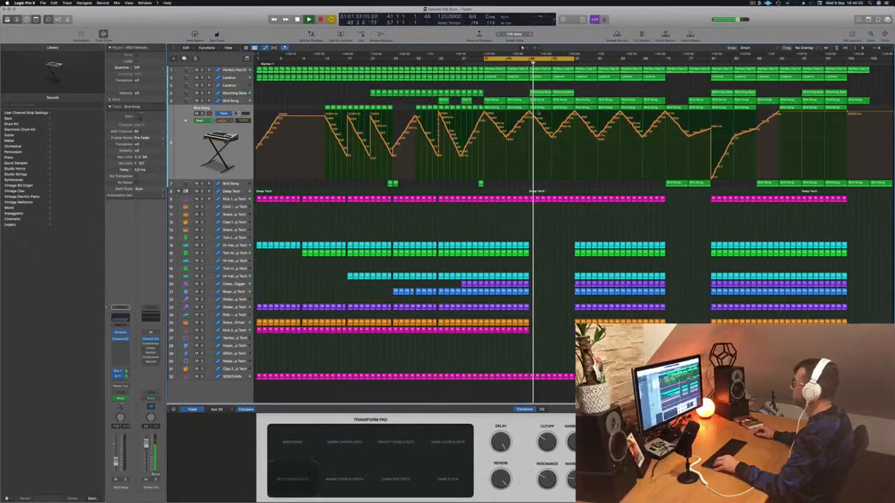
left_click(562, 109)
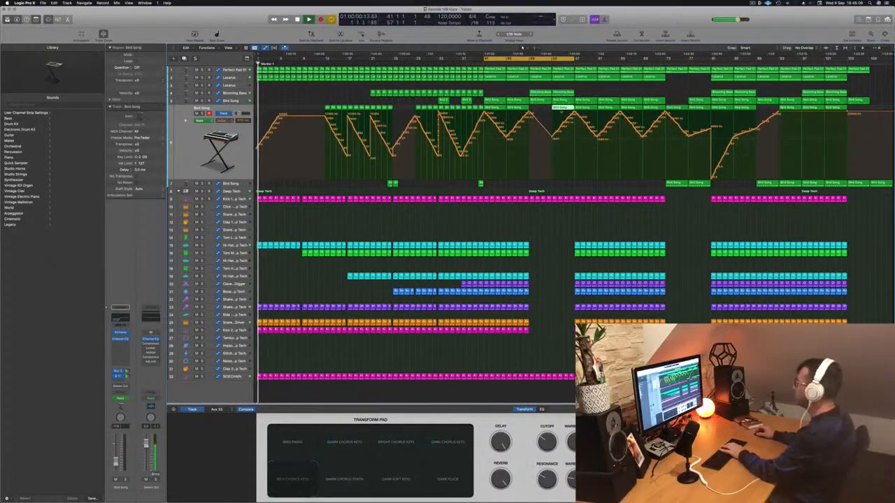
key("Delete")
key("Return")
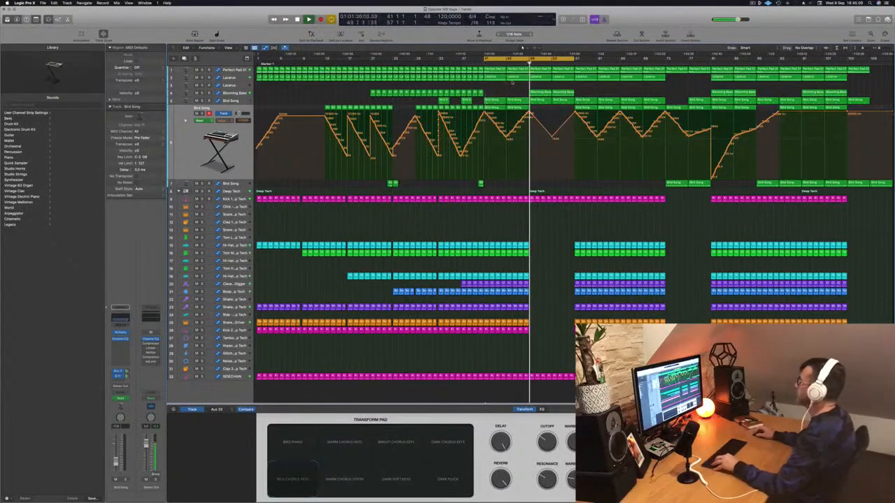
Play the thinned-out section from bar 49 and show the original Lazarus track's automation
scroll(562, 214, "down", 2)
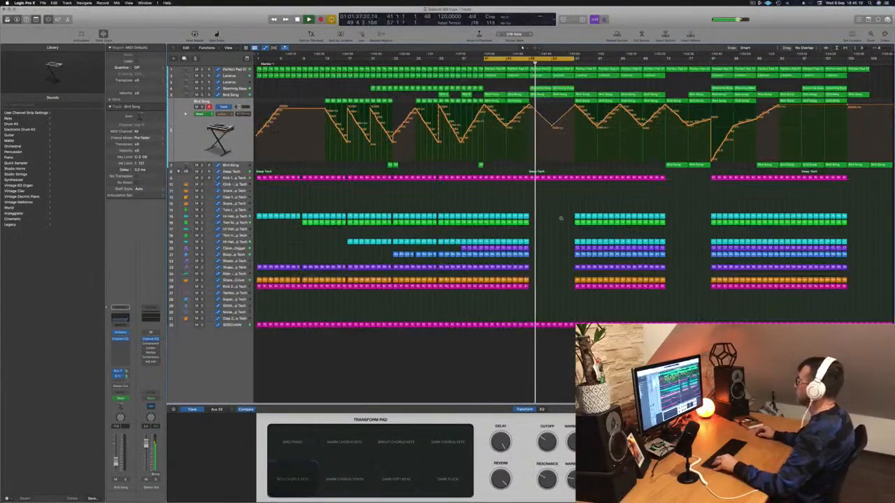
scroll(557, 229, "down", 3)
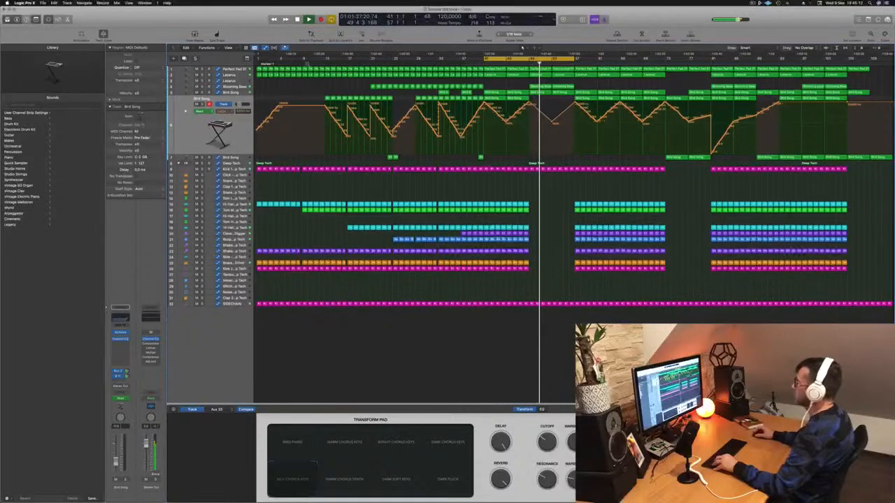
left_click(231, 74)
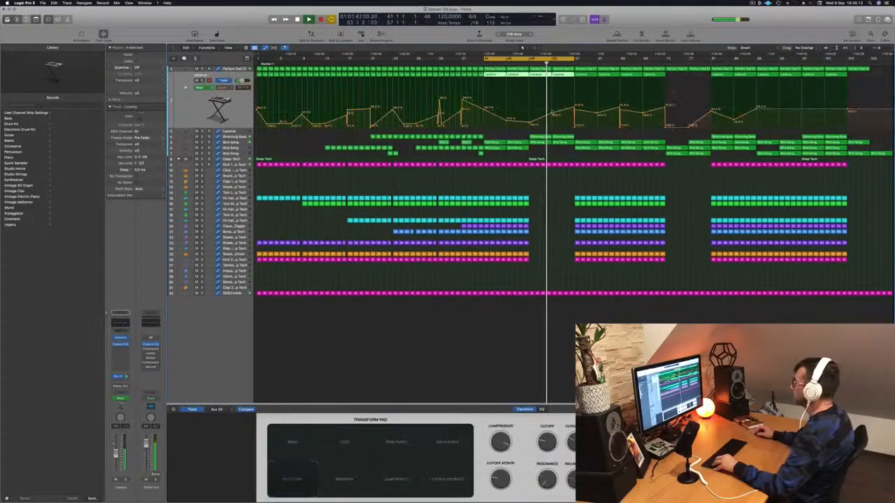
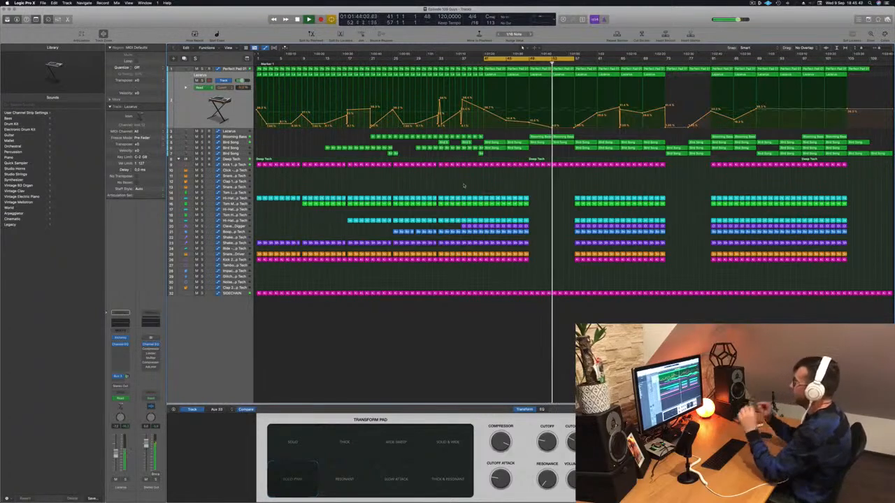
Trim the end of the first kick track's pattern just before bar 57, leaving a short gap before the drums return
key("super+Right")
key("super+Right")
key("super+Right")
key("super+Right")
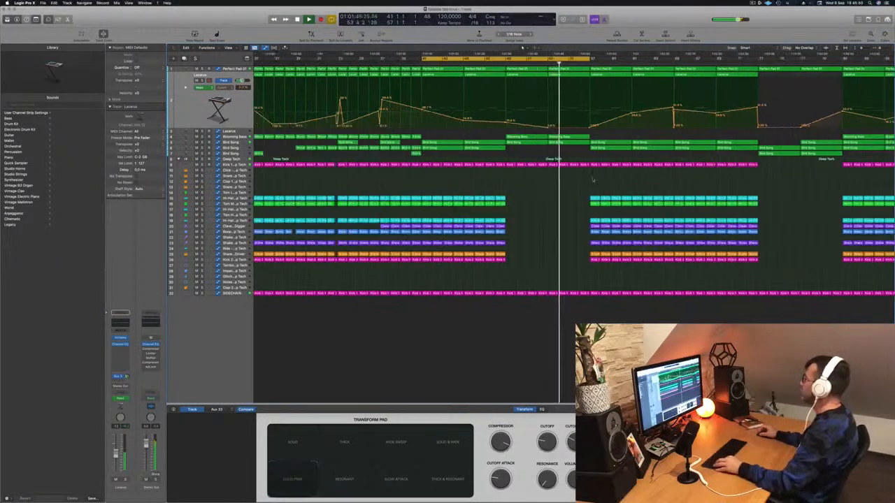
left_click(621, 165)
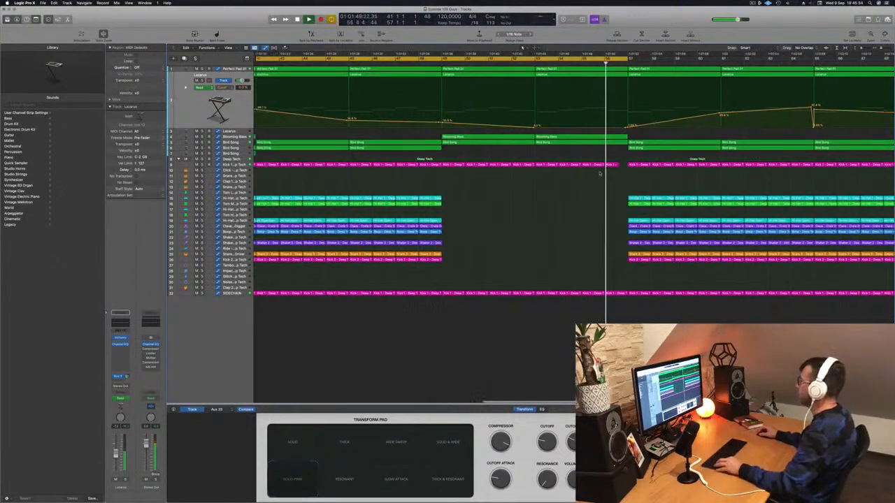
Copy the two Blooming Bass regions from bars 49–57 to bars 57–65 and extend the cycle range to bar 73
key("super+Left")
key("super+Left")
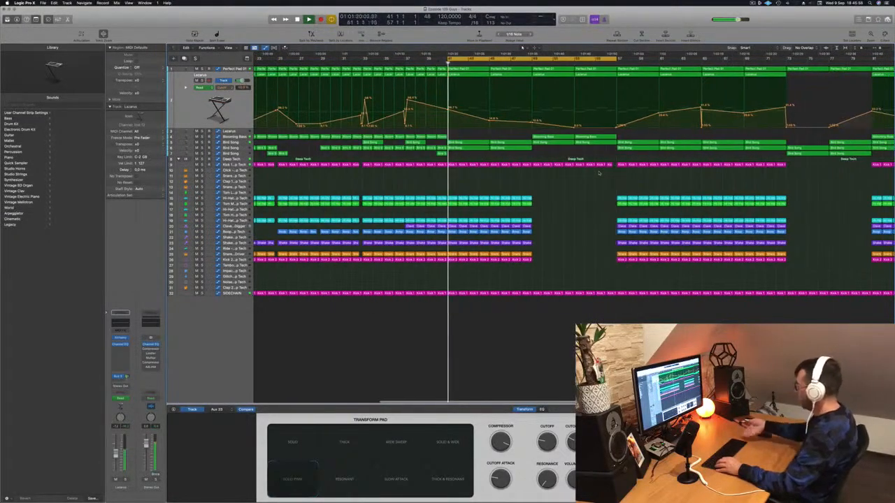
key("super+Left")
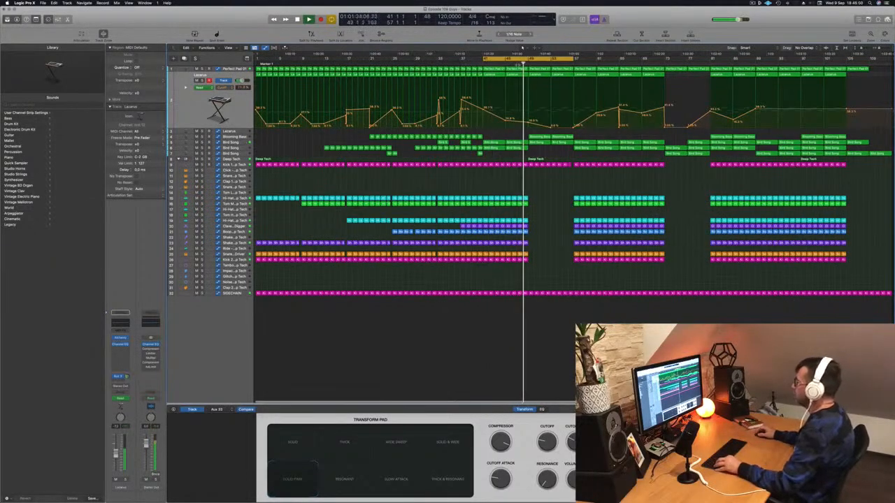
mouse_move(587, 134)
left_mouse_down()
mouse_move(541, 139)
mouse_move(600, 139)
left_mouse_up()
left_click_drag(573, 58, 664, 59)
Shorten all notes of the Perfect Pad 01 region at bar 57 into very short chord stabs
left_click(239, 70)
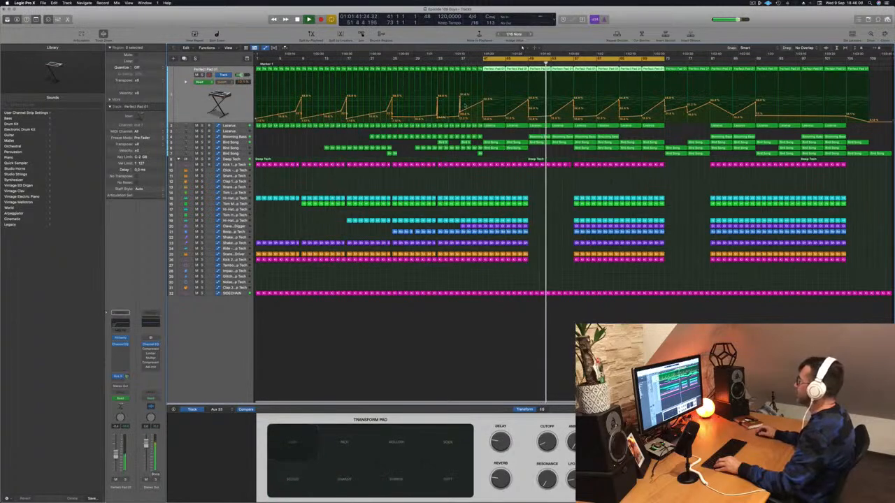
left_click(548, 186)
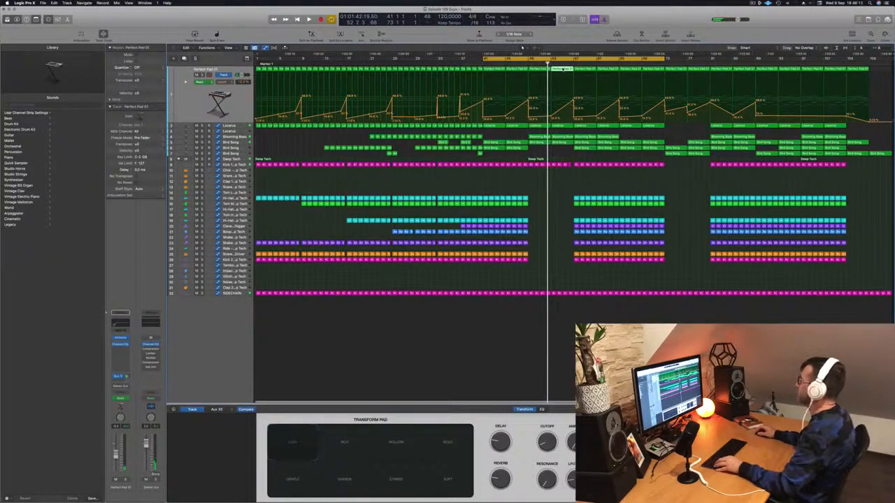
double_click(563, 70)
double_click(585, 70)
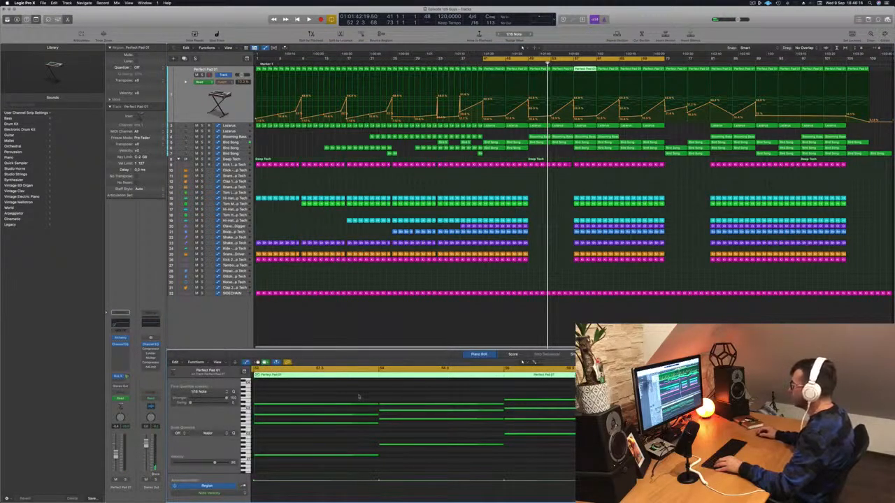
key("super+a")
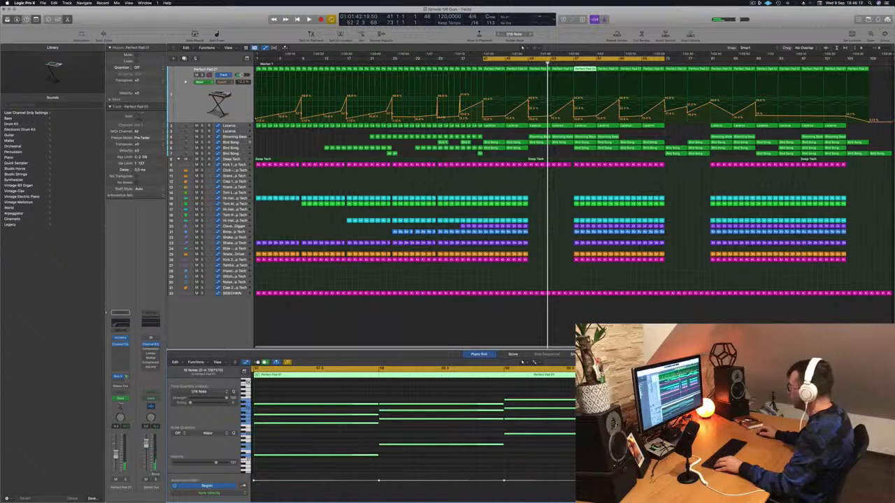
left_click_drag(626, 404, 511, 404)
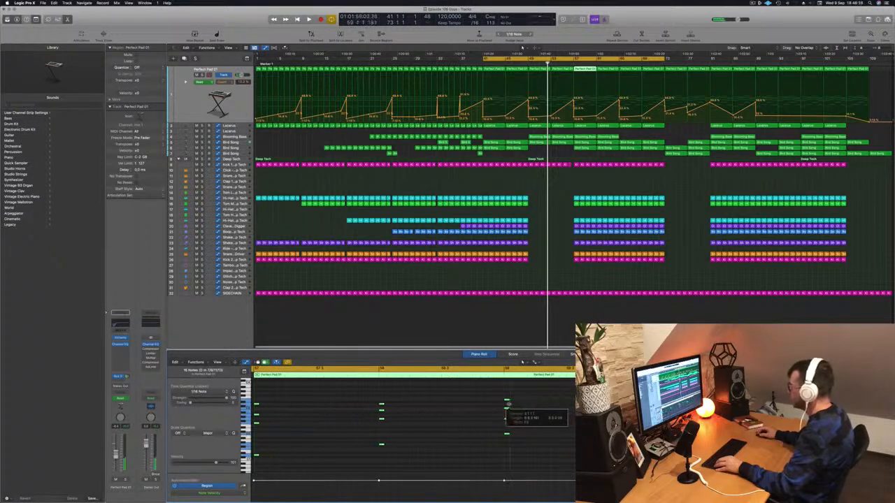
Raise the Perfect Pad 01 automation point at bar 57 and play the cycle with its start moved to bar 57
key("space")
left_click_drag(574, 119, 574, 104)
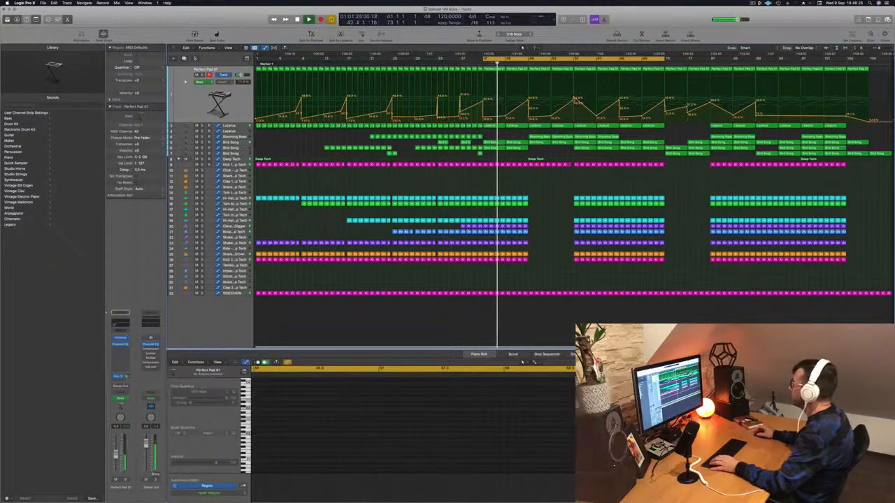
left_click_drag(483, 59, 575, 61)
key("space")
key("space")
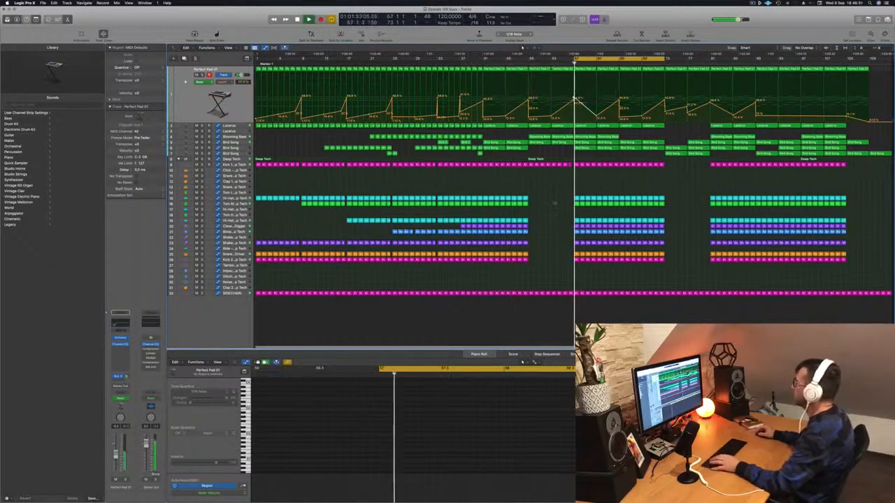
Delete the Bird Song region at bar 57 on the upper Bird Song track and replay the section
key("super+Right")
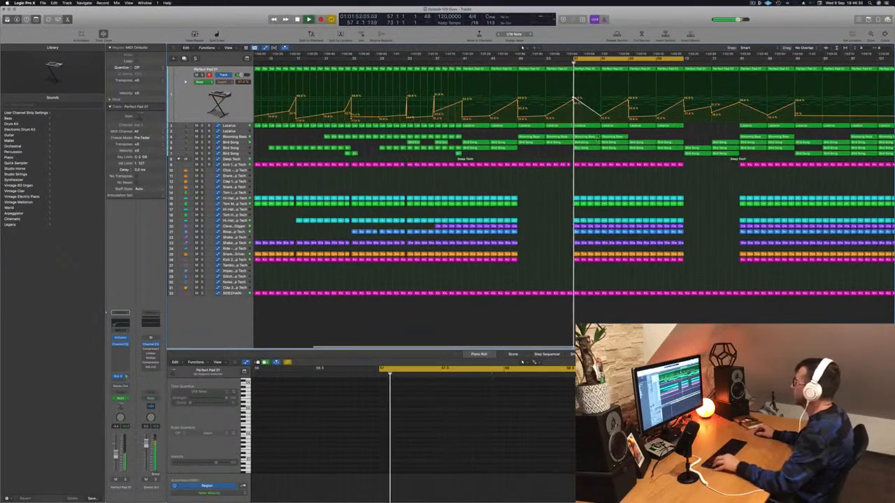
key("super+Left")
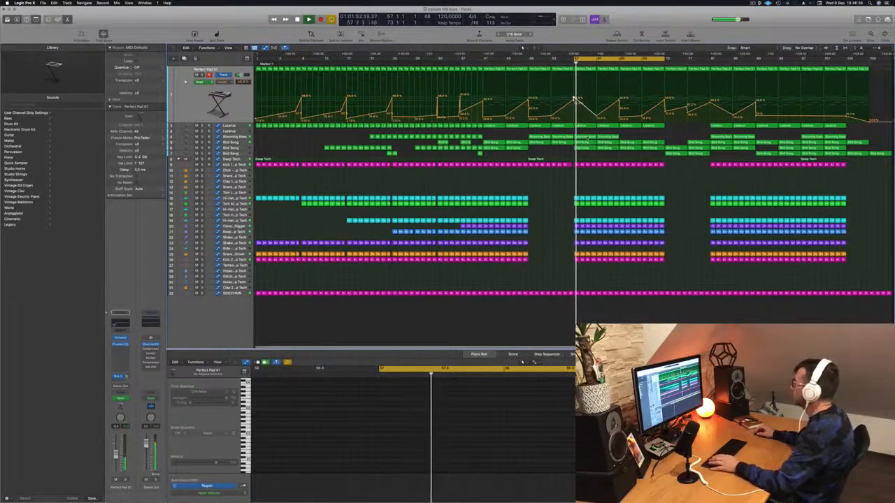
left_click(584, 143)
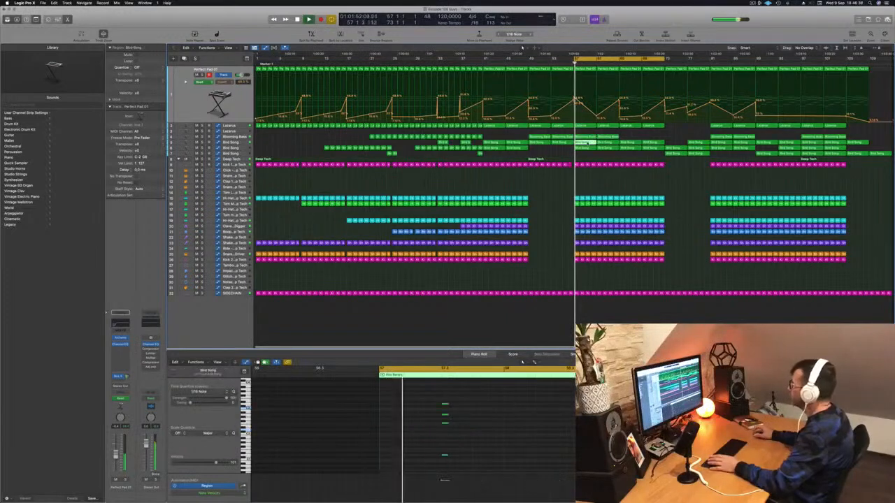
key("Delete")
key("space")
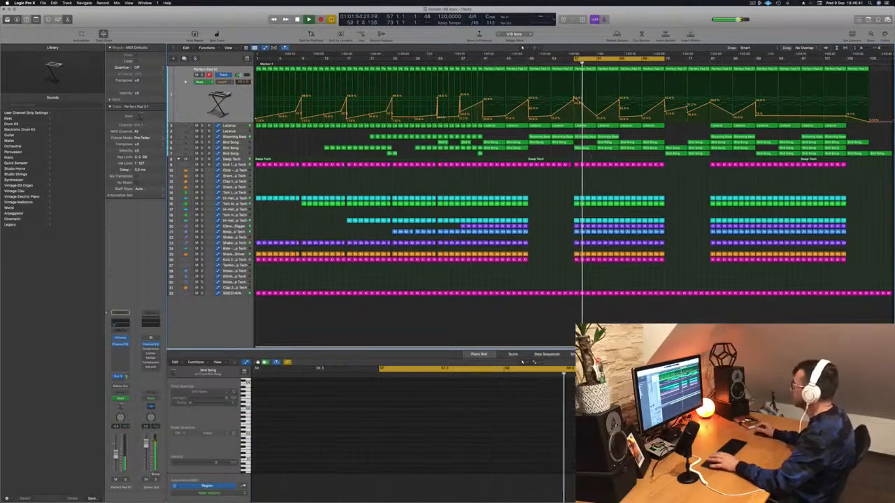
Select the Blooming Bass regions from bar 57 and insert a Compressor on the Blooming Bass track
left_click(585, 137)
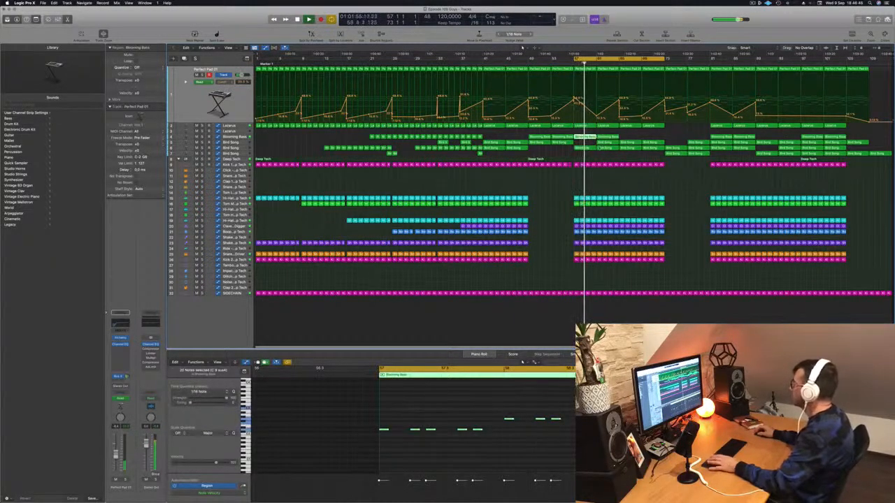
left_click(234, 137)
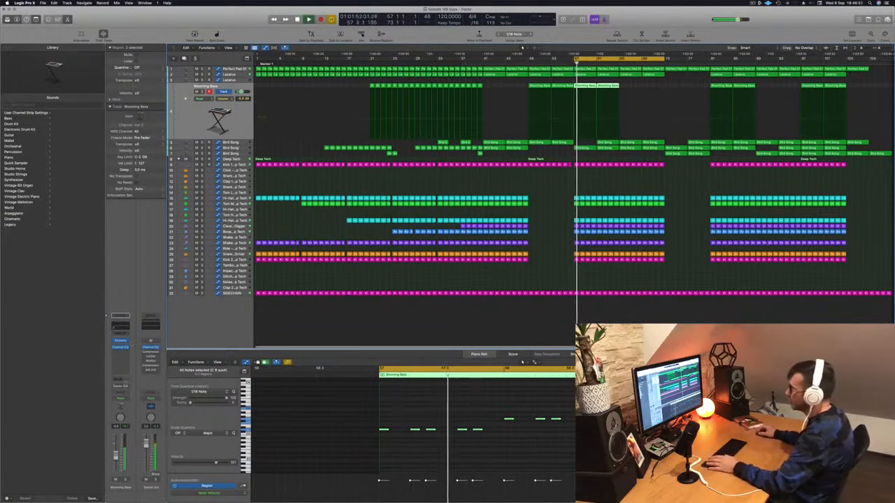
left_click(120, 347)
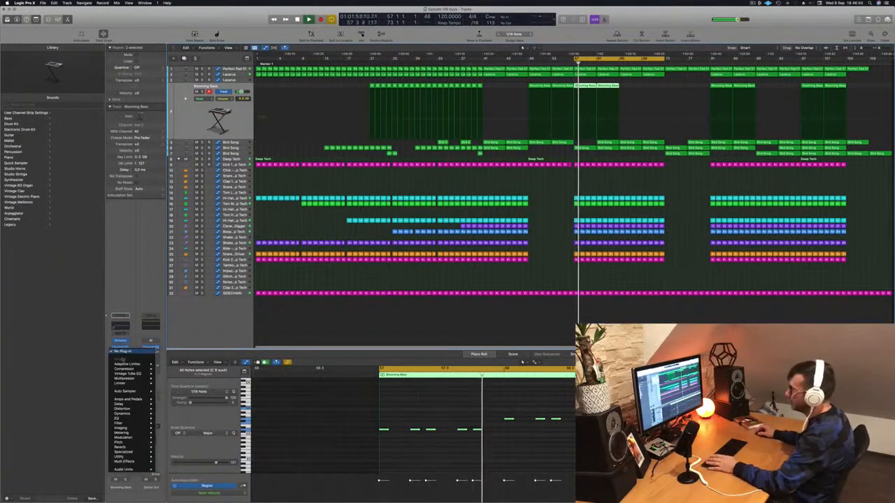
left_click(121, 356)
left_click(121, 352)
mouse_move(126, 369)
left_click(165, 370)
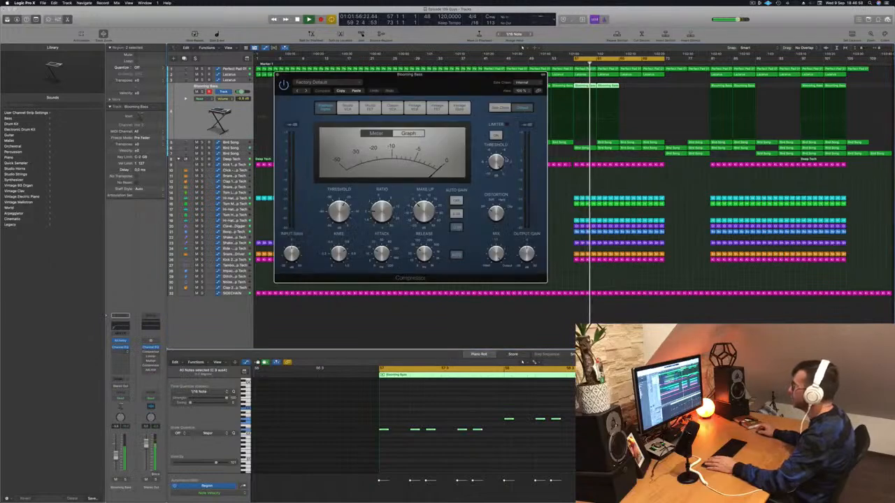
Set the bass compressor's side chain source to the Kick 1 - Deep Tech instrument track
left_click_drag(432, 80, 423, 85)
key("space")
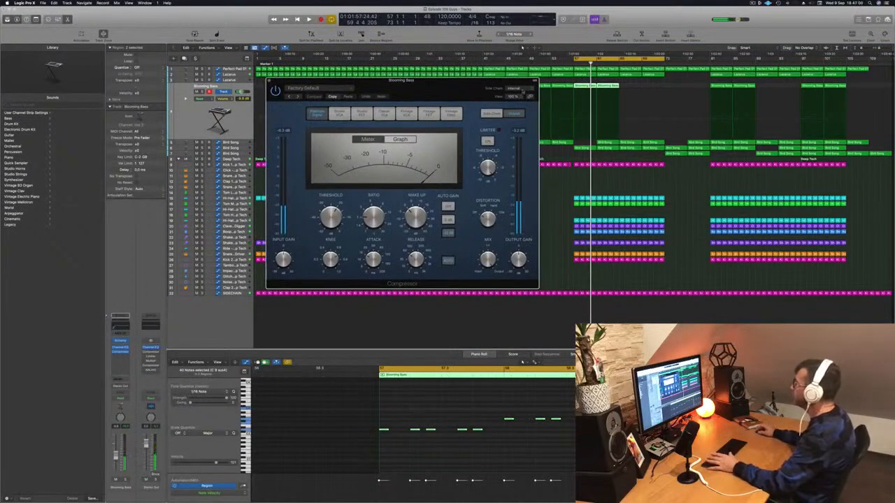
left_click(517, 89)
mouse_move(518, 106)
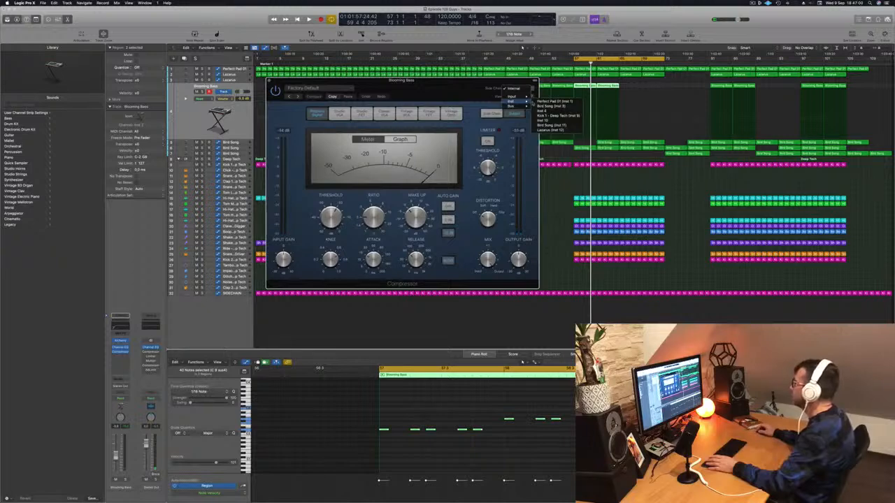
left_click(549, 116)
Set the sidechained compressor's threshold to -22.0 dB while listening, and lower the Blooming Bass track volume
left_click_drag(467, 90, 501, 92)
key("space")
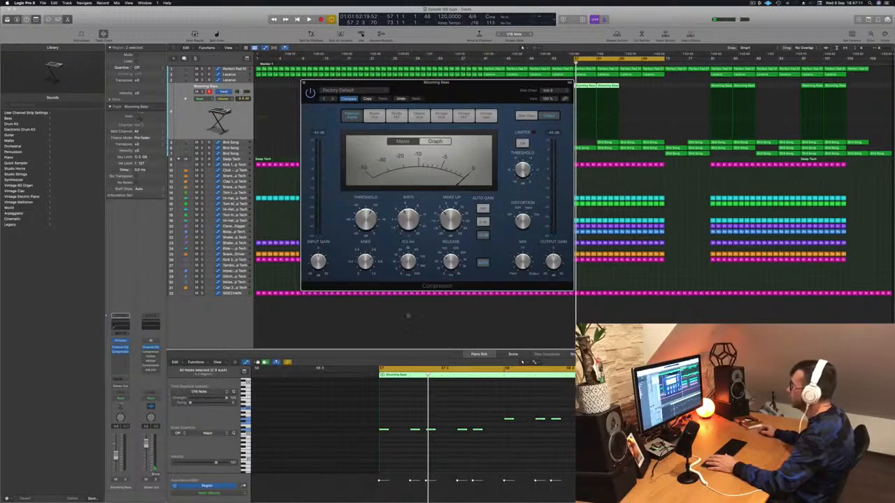
key("space")
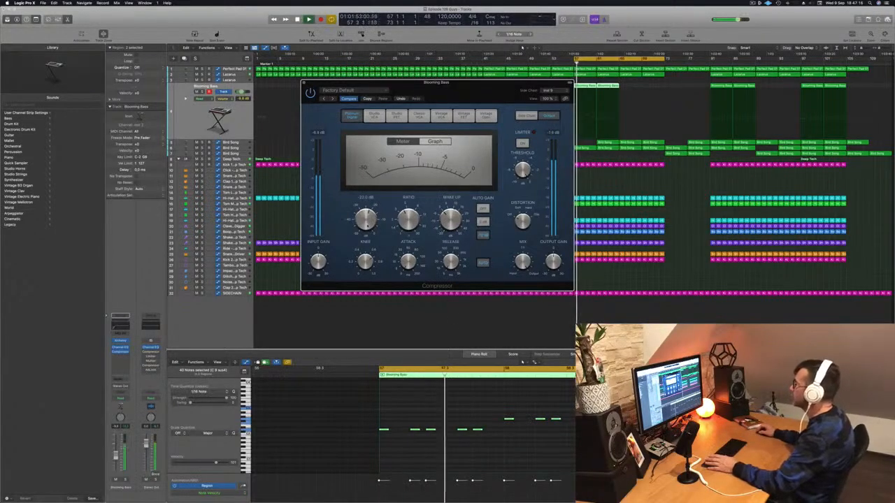
left_click_drag(449, 88, 508, 102)
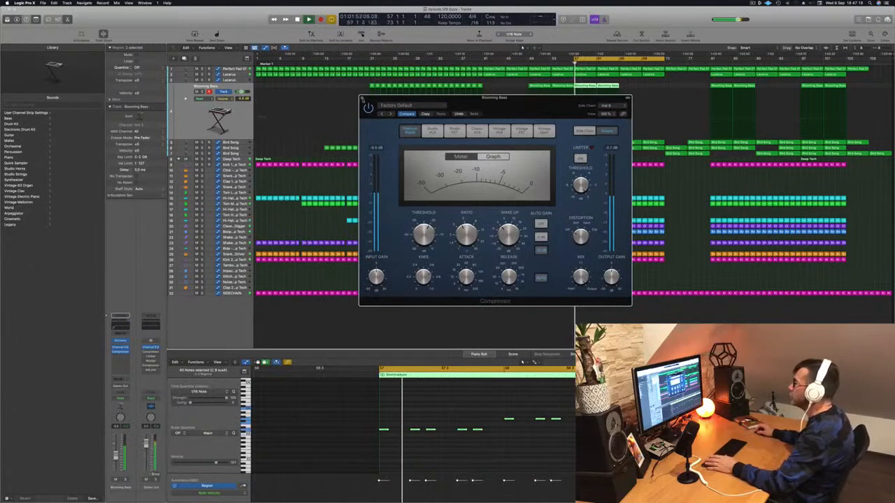
left_click(362, 96)
key("space")
key("space")
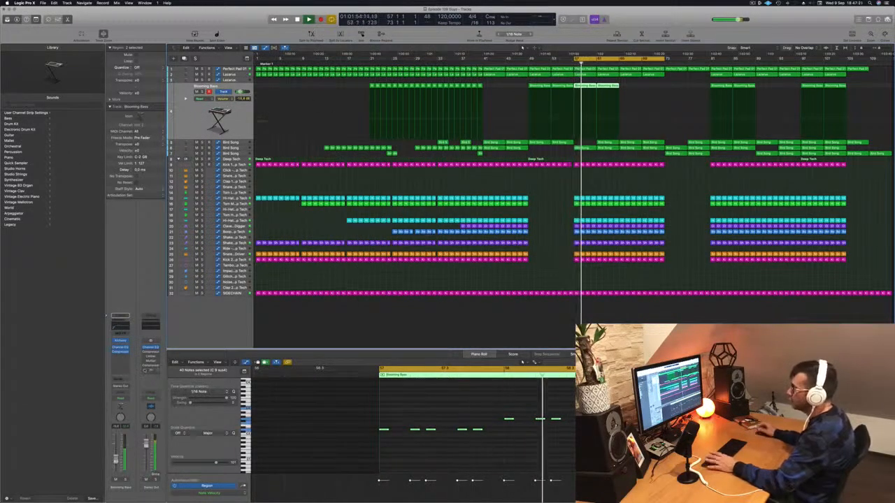
Add a second Compressor to Blooming Bass using the Vintage Opto model with a threshold of -29.0 dB
left_click(120, 355)
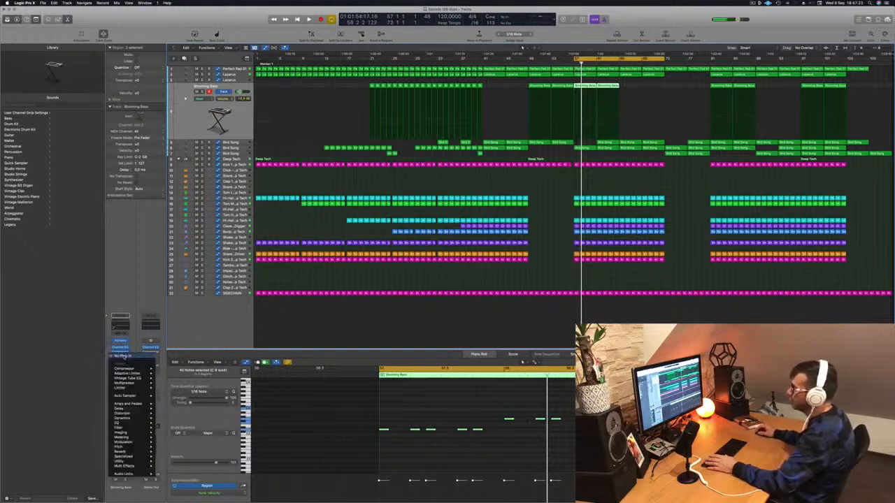
left_click(168, 369)
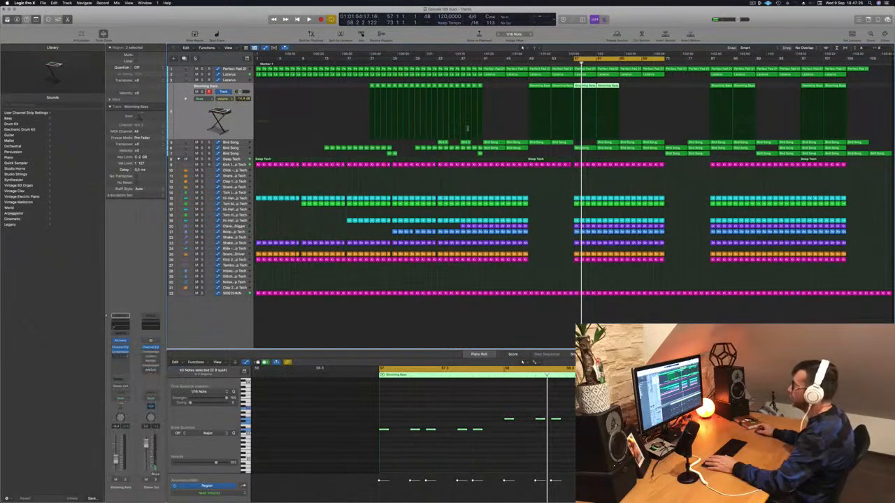
left_click(459, 107)
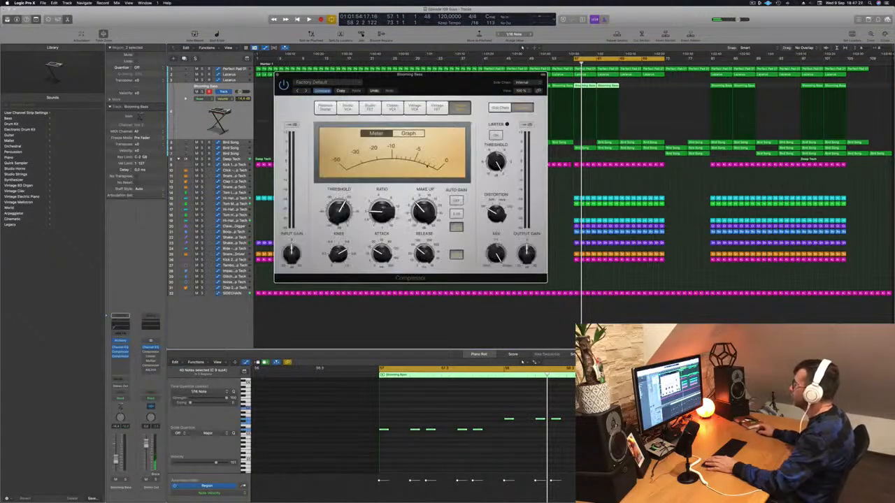
key("space")
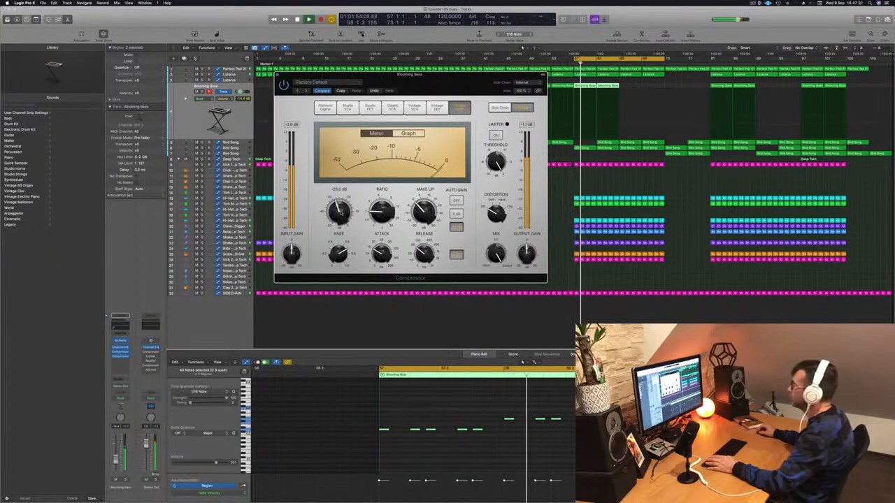
left_click_drag(444, 75, 437, 94)
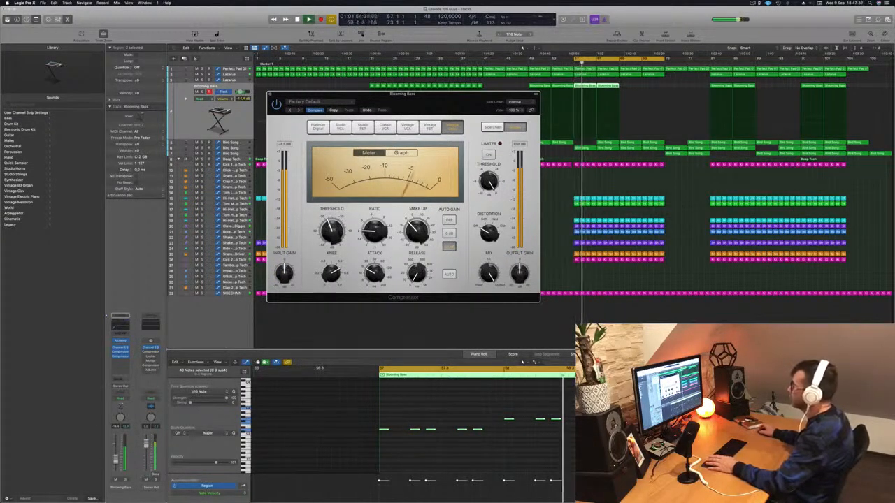
left_click_drag(422, 101, 467, 97)
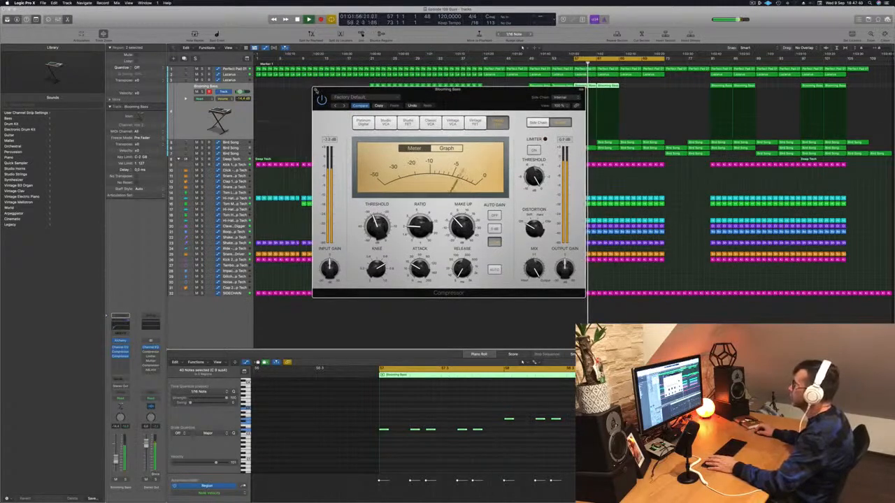
left_click(316, 91)
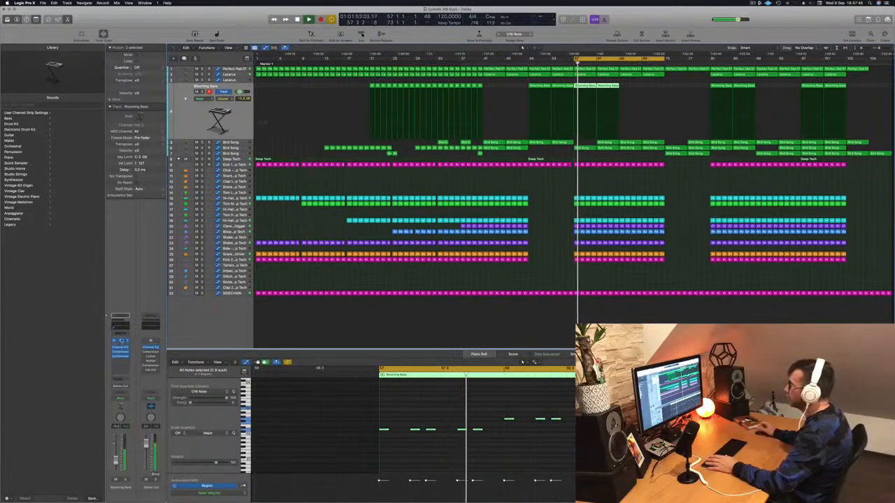
Review the Blooming Bass sound in Alchemy, reduce the track's volume and replay the section from bar 57
left_click(121, 341)
left_click_drag(510, 81, 473, 80)
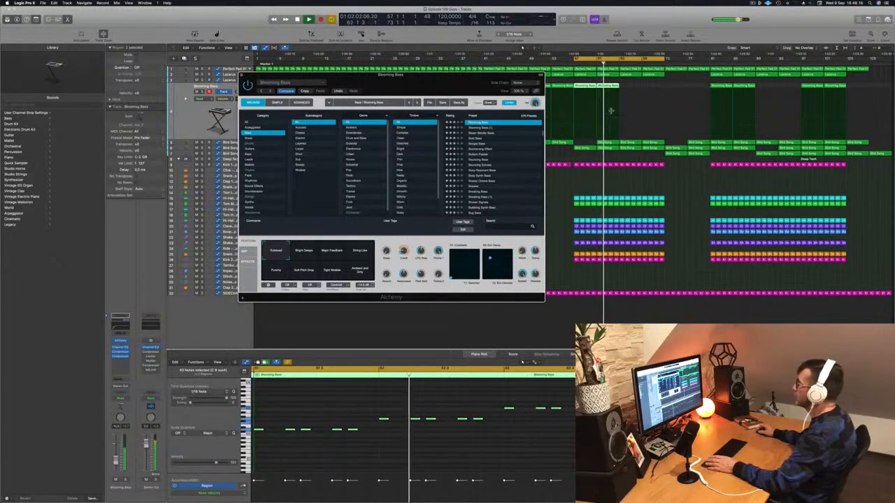
key("super+w")
key("space")
key("space")
left_click_drag(628, 88, 595, 87)
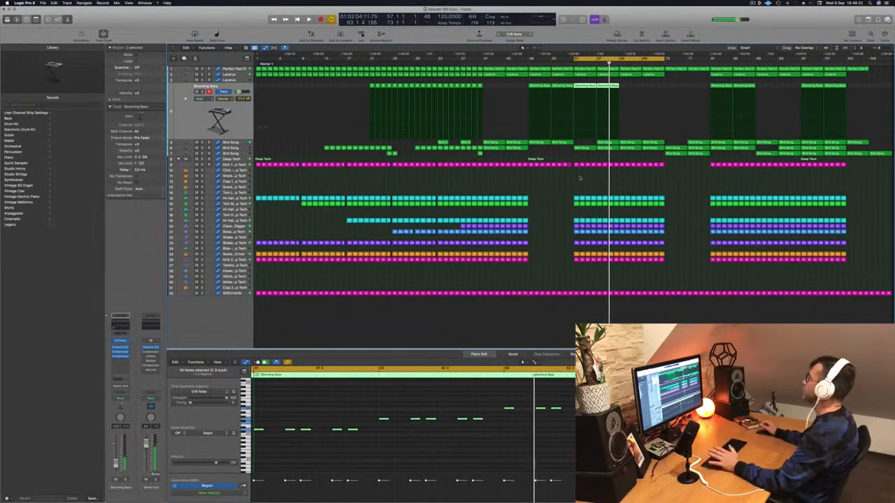
key("space")
left_click(753, 3)
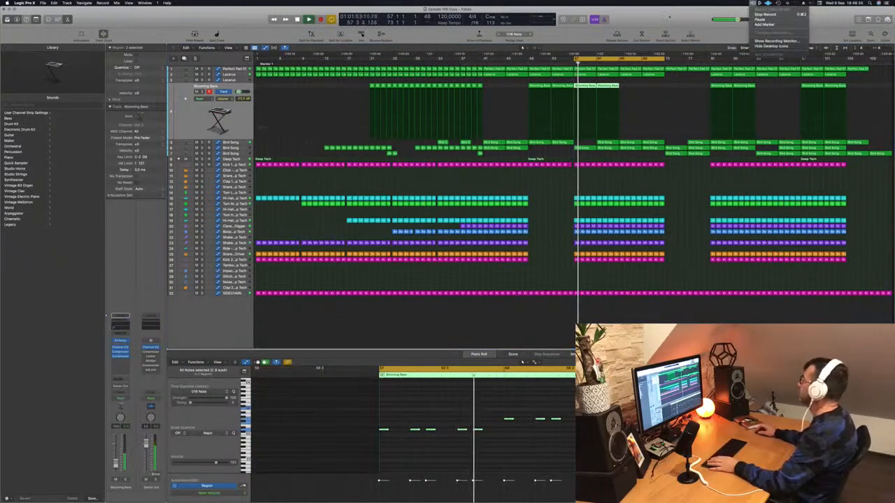
Flatten the Perfect Pad 01 automation ramp between bars 57 and 65 by adjusting its point at bar 61 during playback
left_click_drag(669, 16, 670, 16)
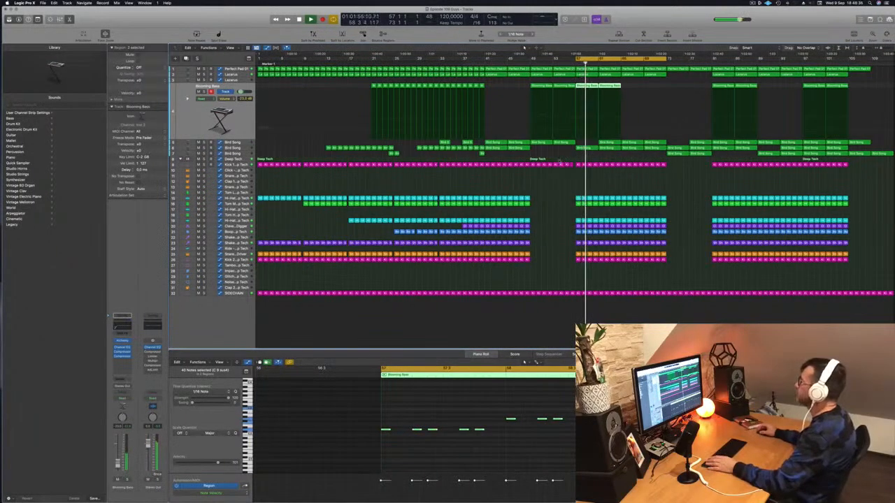
key("Down")
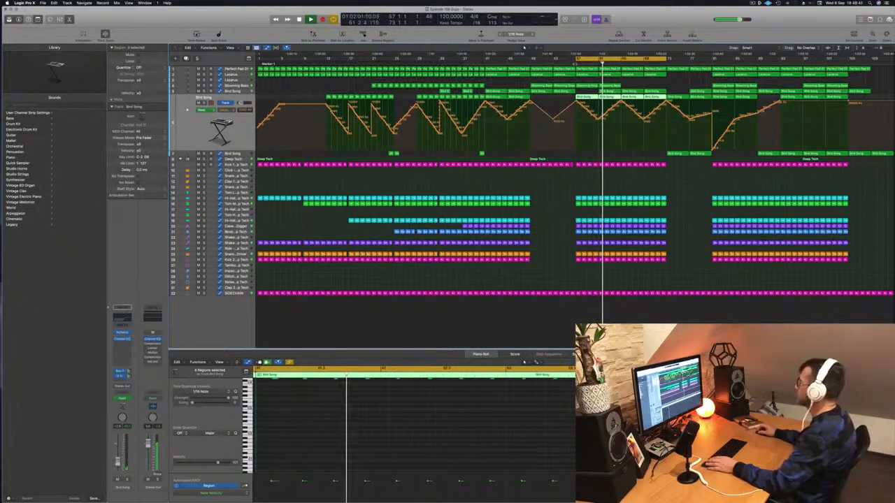
left_click(570, 63)
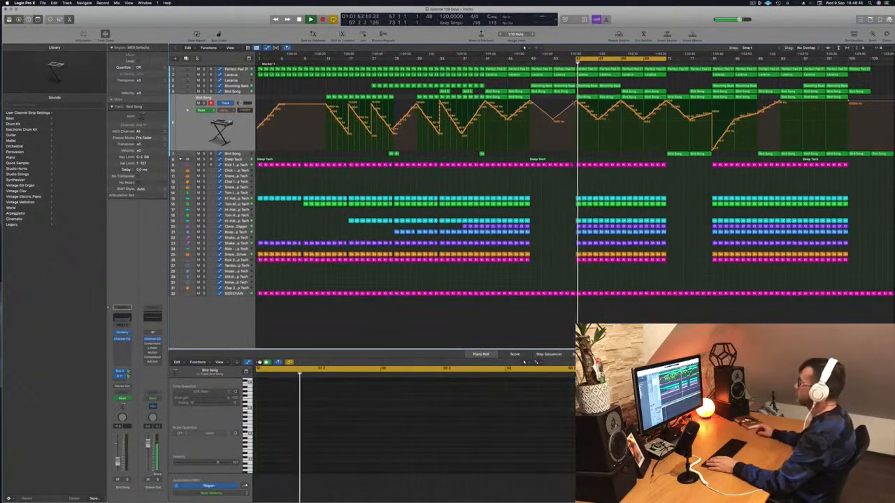
left_click(235, 69)
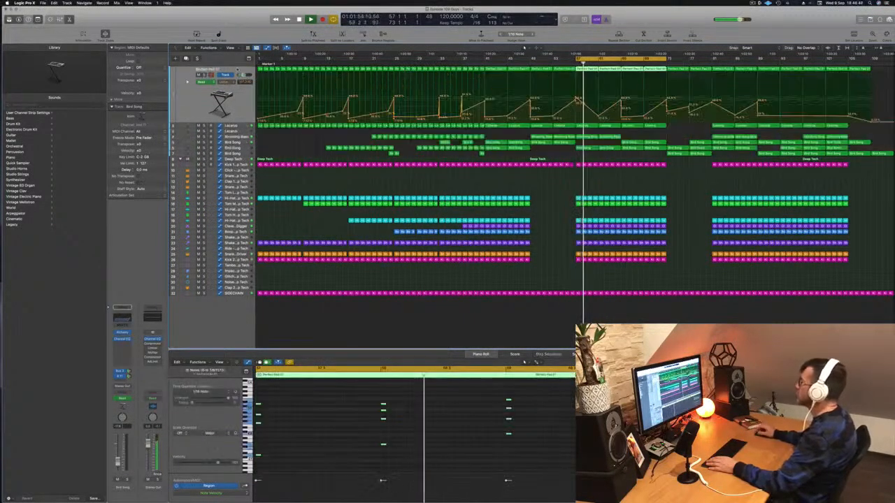
left_click_drag(598, 114, 598, 108)
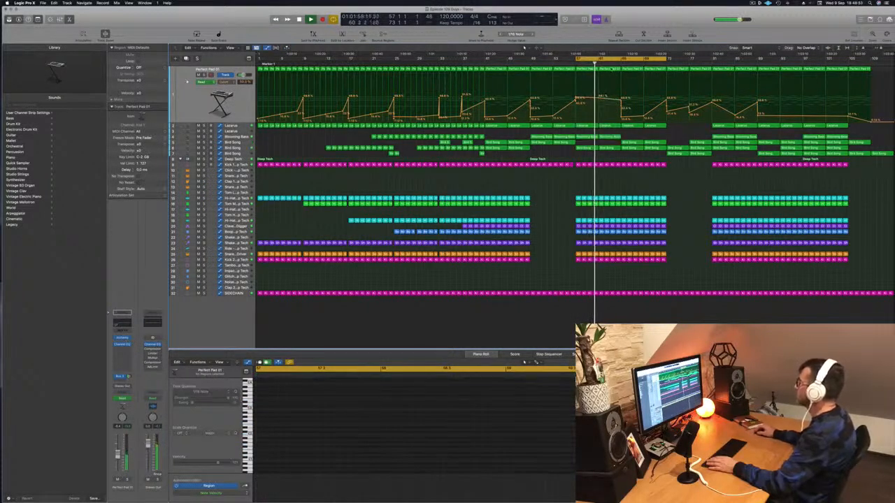
Replace the Perfect Pad 01 region at bar 61 with a copy of the bar 57 region, and lower and level the automation there
left_click(605, 69)
key("Delete")
key("space")
key("space")
left_click_drag(577, 98, 577, 102)
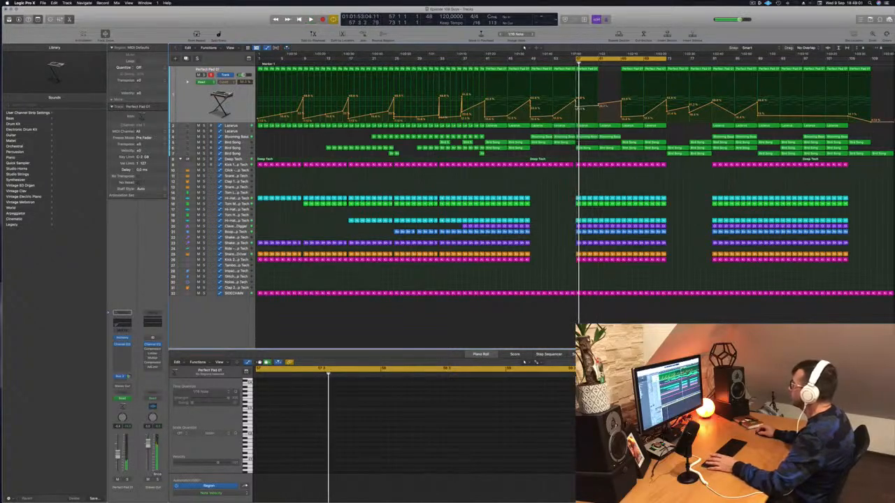
left_click(585, 69)
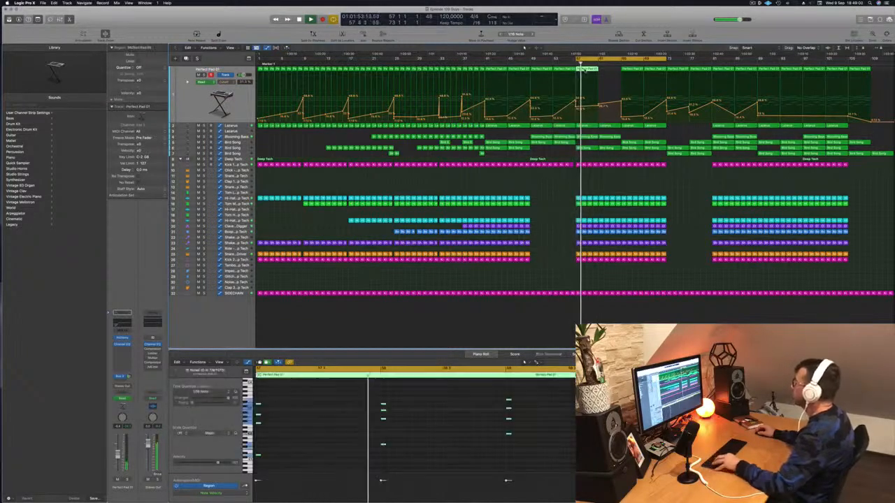
left_click_drag(586, 69, 610, 73)
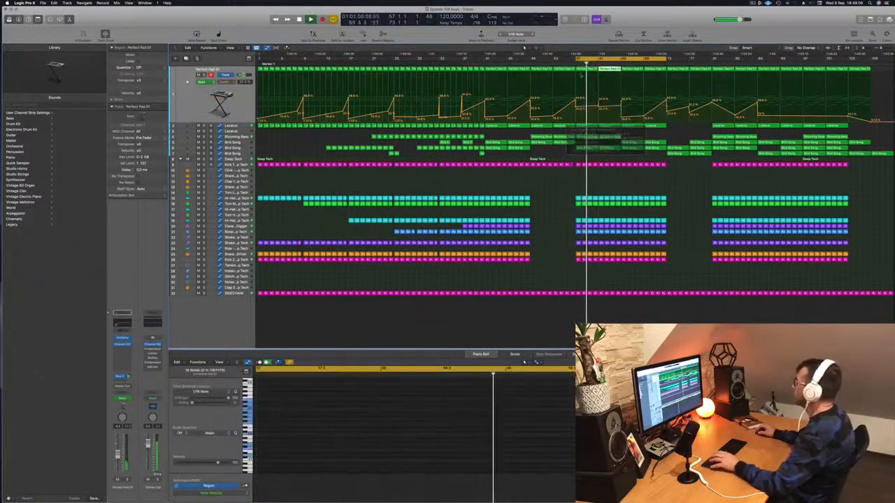
left_click(599, 105)
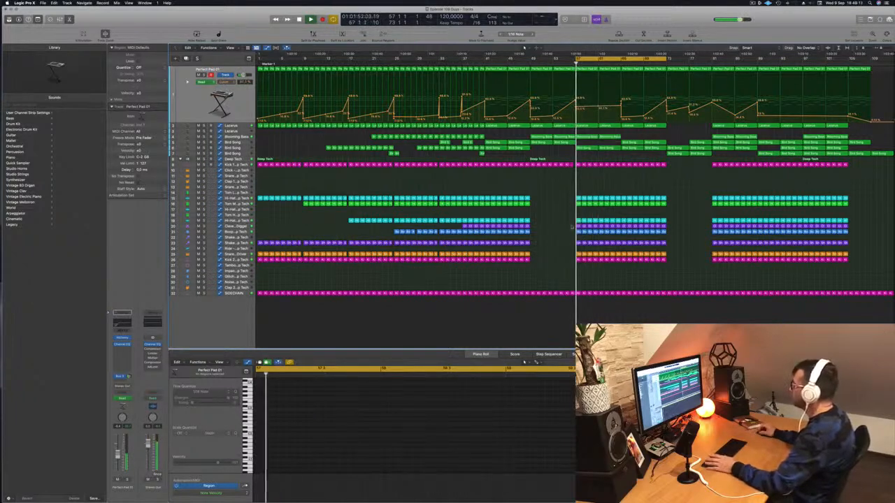
Delete the Clave Digger regions from bar 57 up to bar 66 and replay the section
left_click(579, 226)
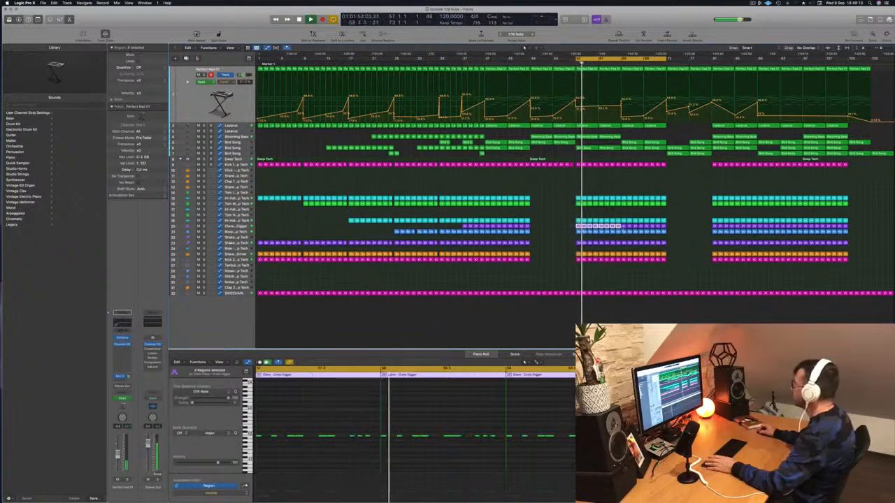
left_click_drag(619, 226, 622, 227)
key("Delete")
key("space")
key("space")
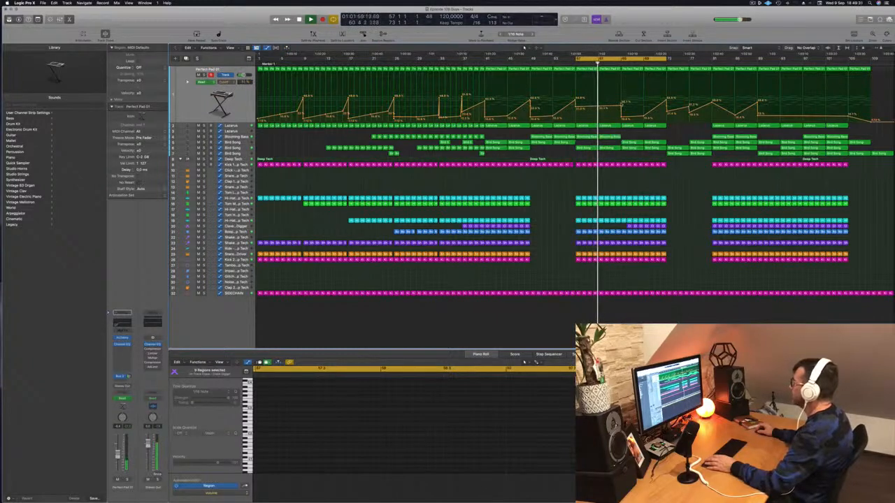
key("space")
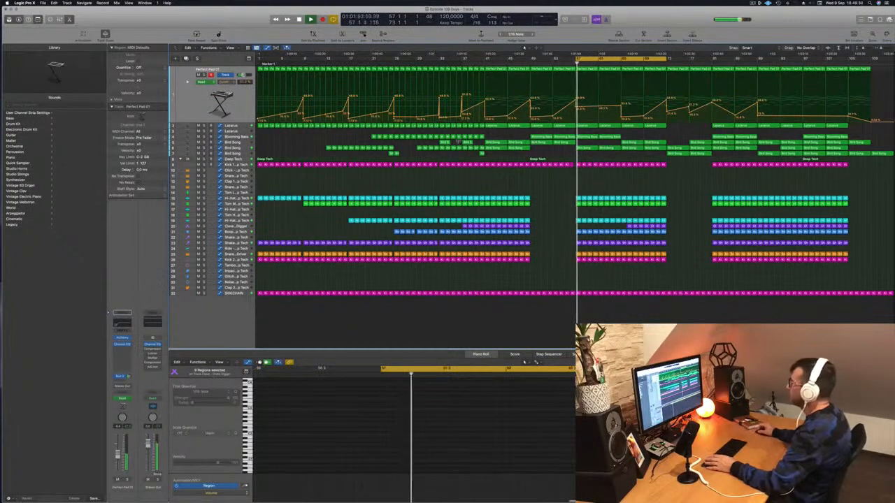
Delete the two Bird Song regions between bars 57 and 65 on the Bird Song track with the zigzag automation
left_click(233, 148)
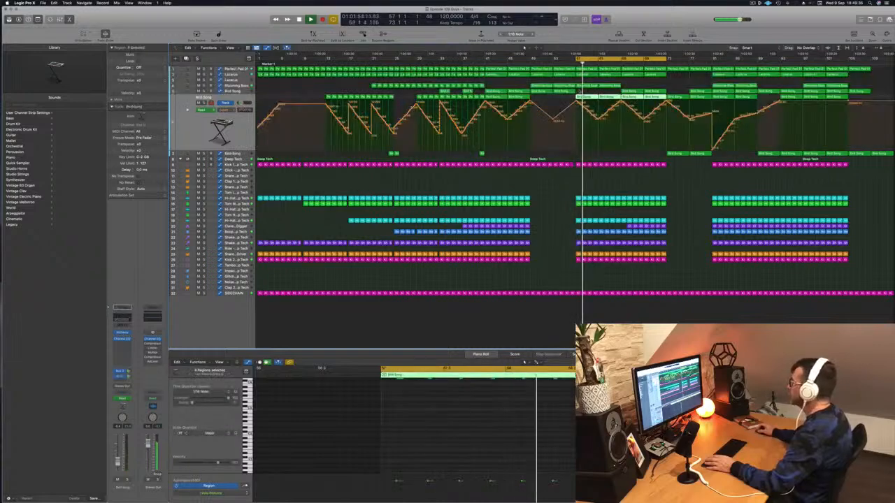
left_click(591, 92)
left_click(592, 95)
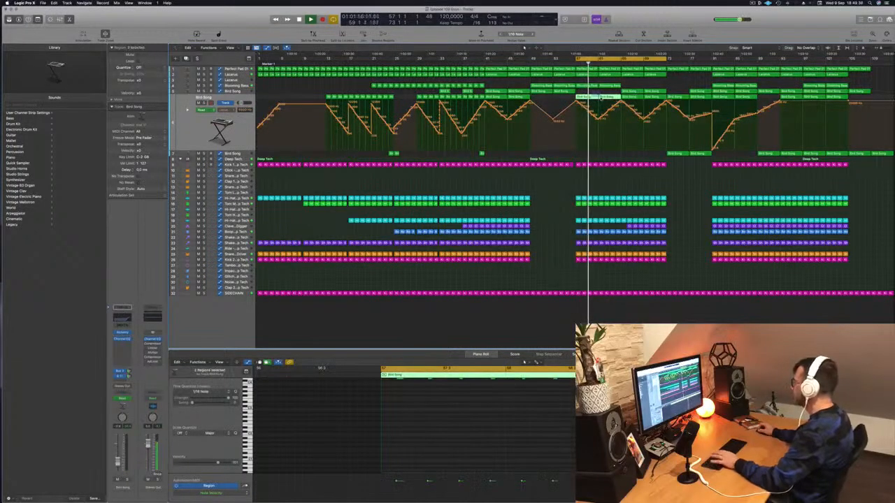
key("Delete")
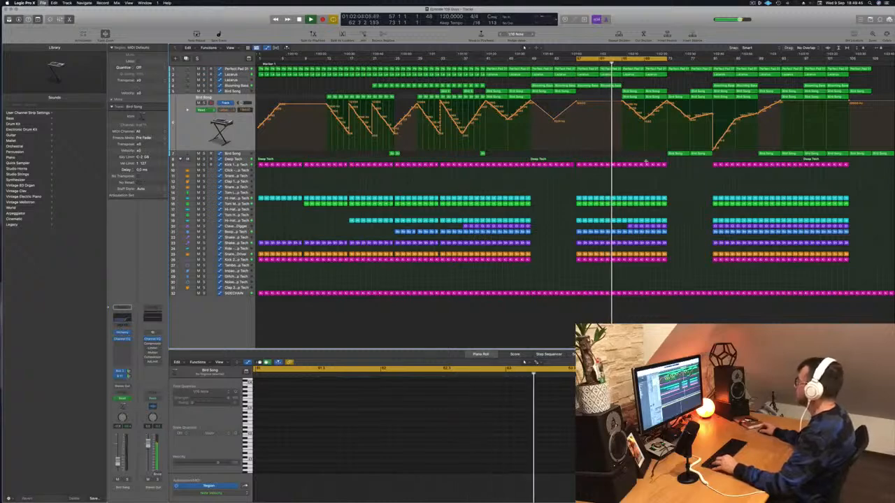
scroll(646, 162, "up", 3)
scroll(645, 160, "down", 3)
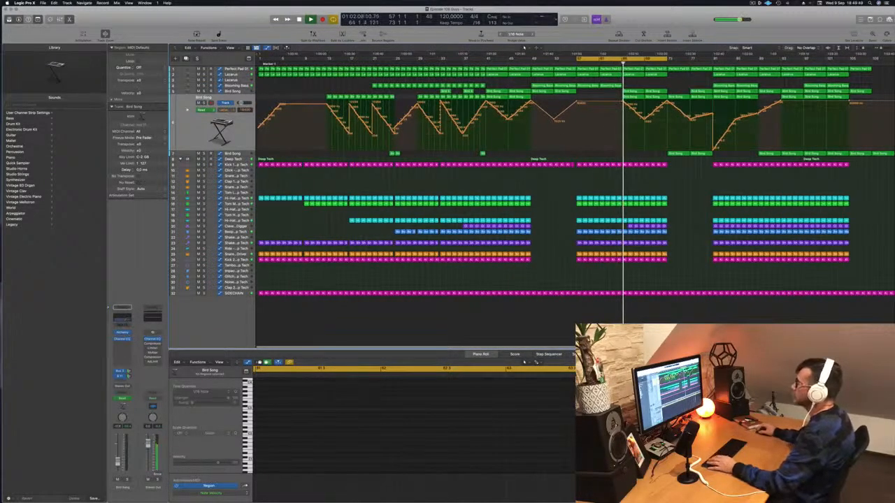
Reshape the Lazarus automation between bars 57 and 73 so it climbs to bar 65, drops, and rises gently towards bar 73
key("Up")
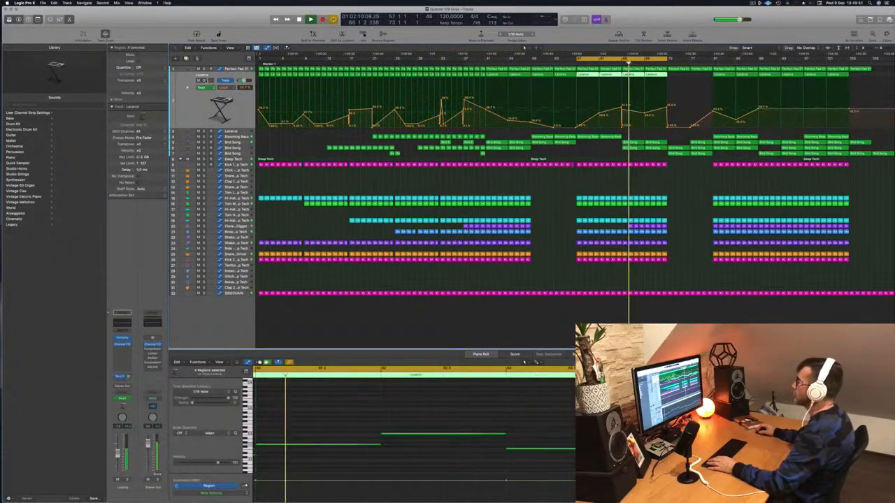
left_click(205, 80)
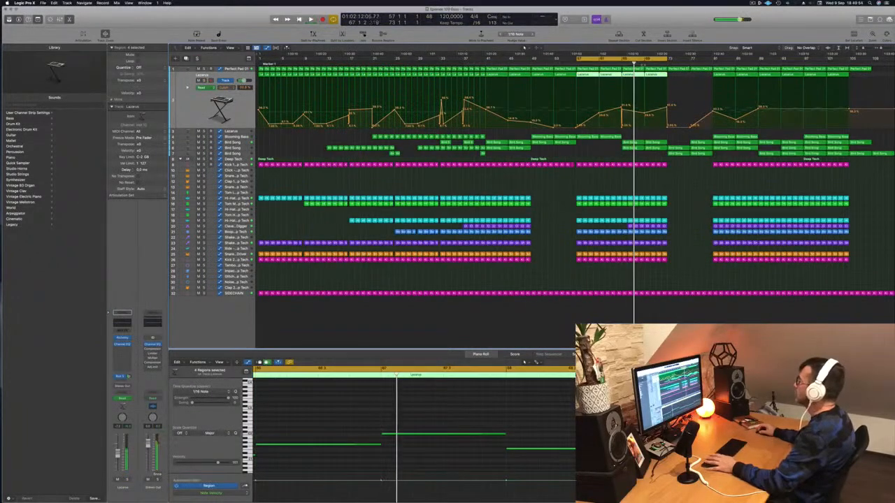
key("Return")
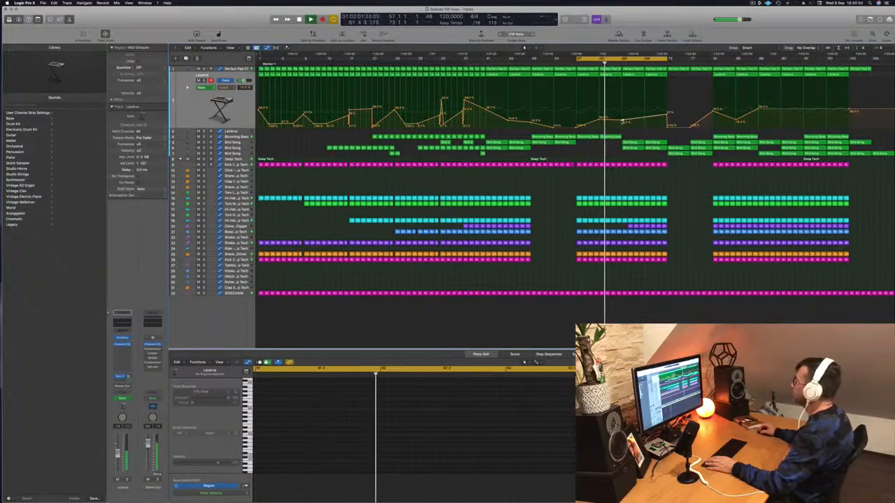
left_click_drag(624, 121, 621, 107)
scroll(622, 107, "up", 1)
scroll(630, 142, "up", 2)
scroll(630, 142, "down", 2)
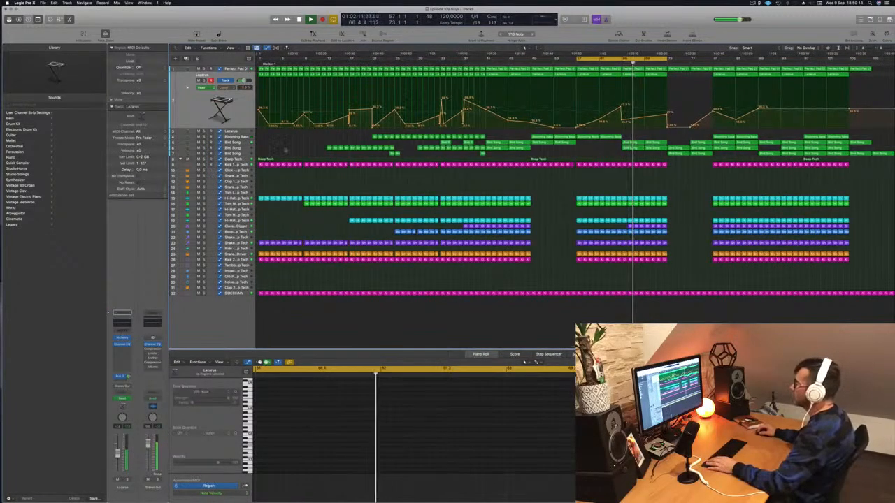
Copy the bar 73 region of the lowest Bird Song track to bars 65 and 69 on the same track
left_click(249, 143)
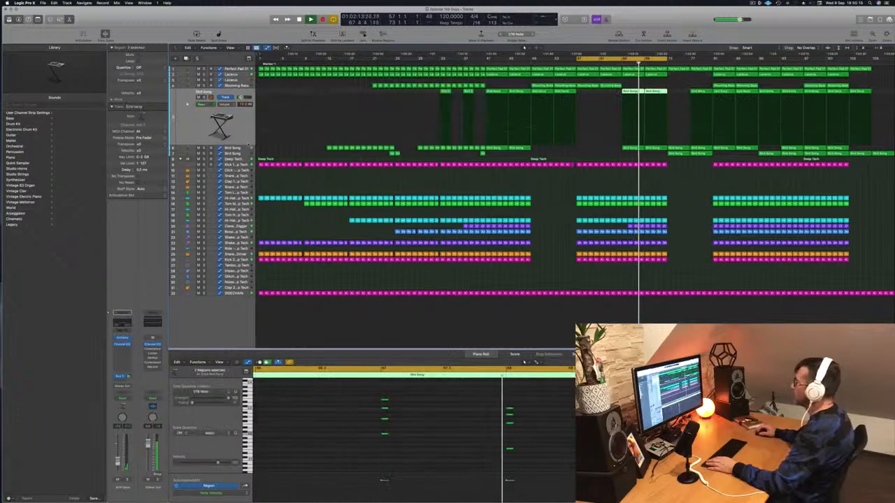
key("a")
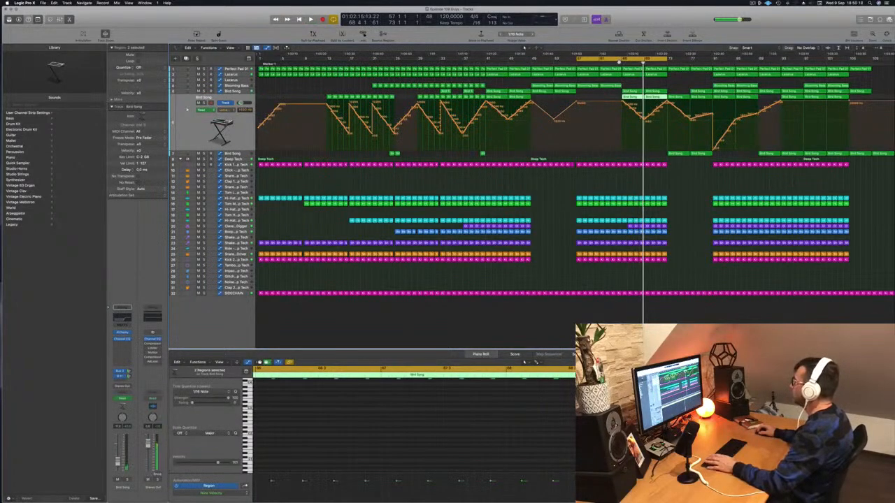
left_click(682, 154)
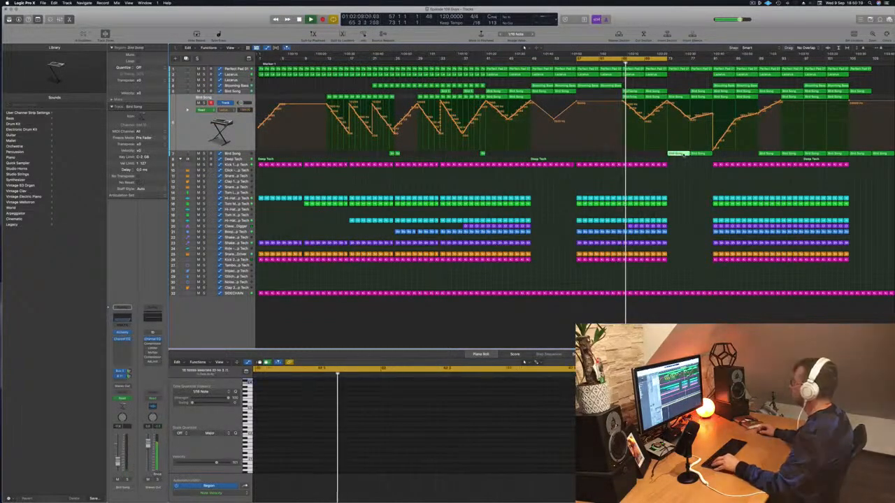
left_click(638, 154)
left_click_drag(633, 153, 658, 154)
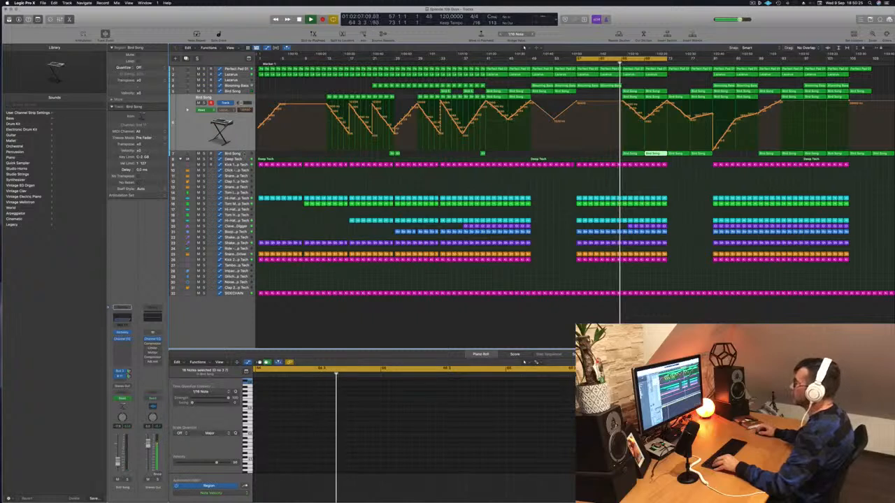
Add volume automation to the lowest Bird Song track, dipping at bar 65 and rising back to its base level by bar 73
left_click(244, 154)
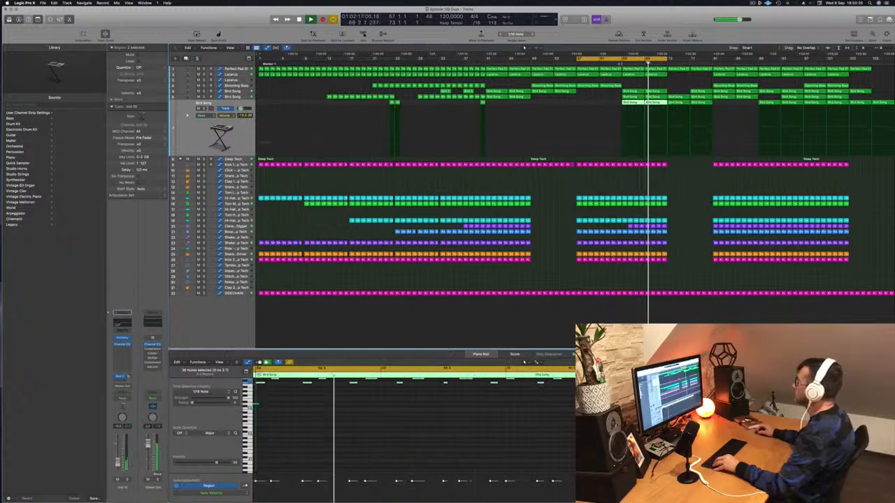
left_click(669, 147)
left_click(668, 145)
left_click(615, 145)
left_click_drag(621, 145, 621, 149)
key("space")
key("space")
Set the cycle range to bars 65 to 81 and fine-tune the Bird Song volume dip at bar 65 while listening
left_click_drag(627, 59, 672, 59)
key("space")
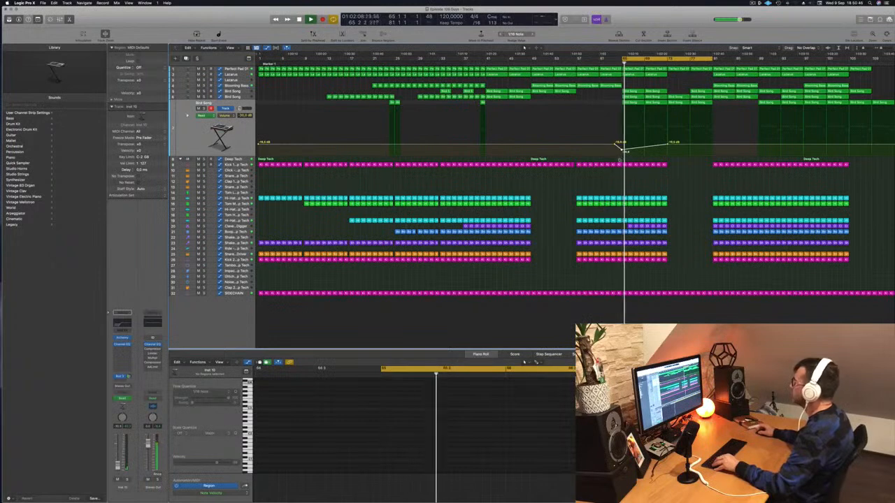
left_click_drag(622, 149, 621, 149)
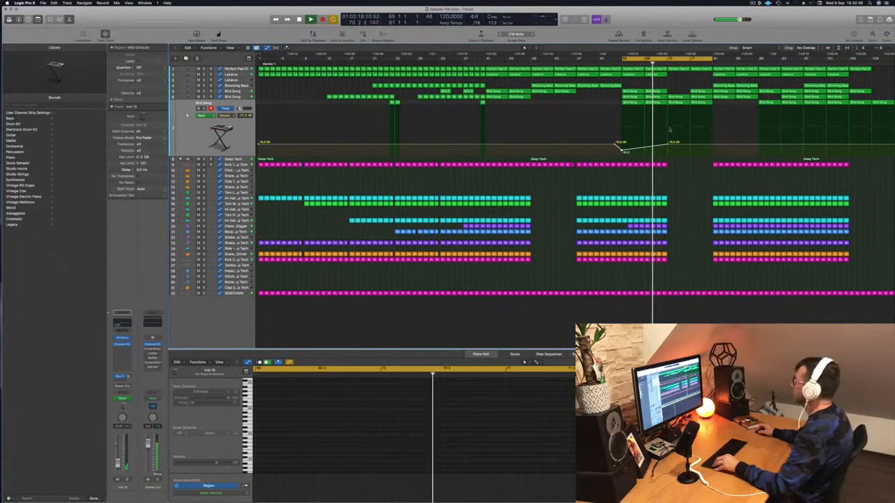
key("super+Right")
key("super+Right")
key("super+Left")
key("super+Left")
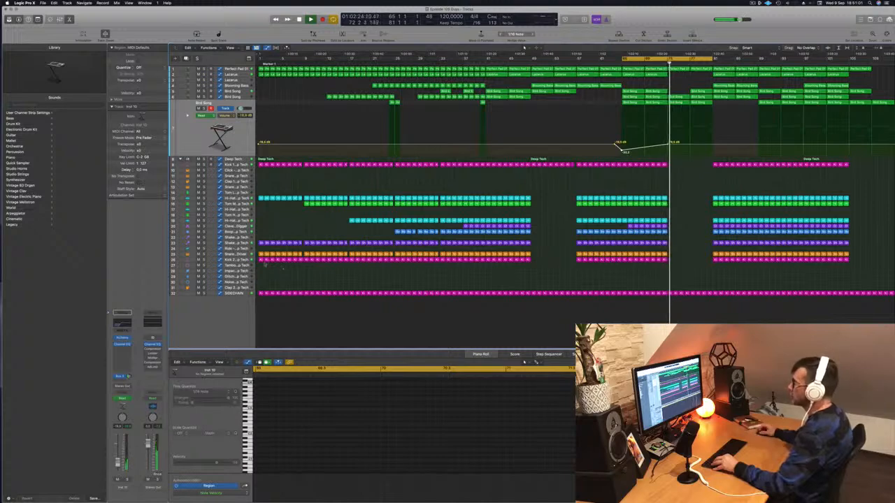
key("super+Down")
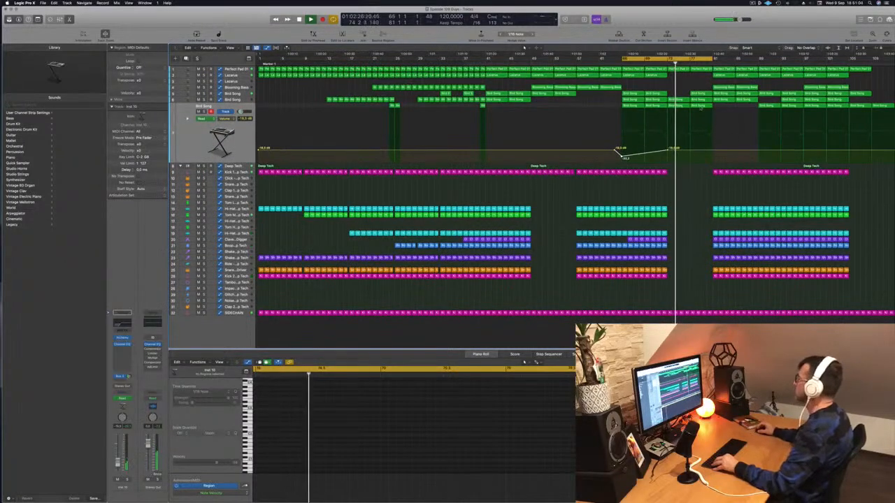
left_click(641, 63)
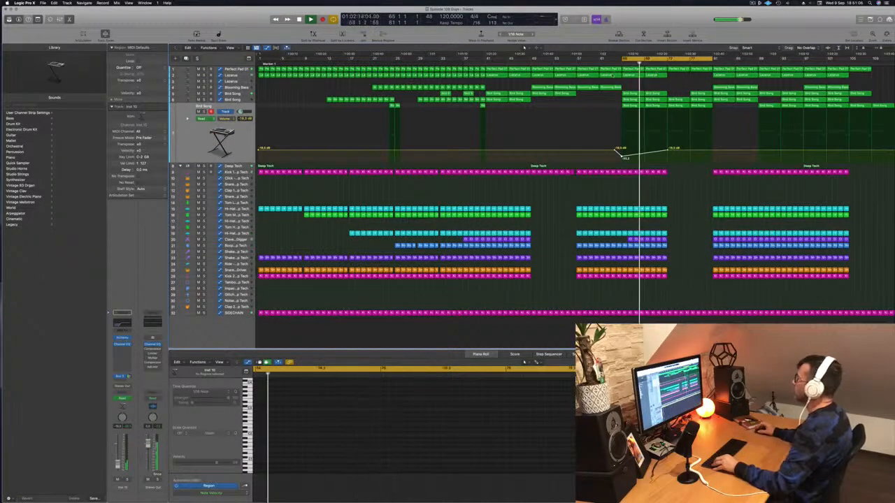
Set the cycle range to bars 73 to 81, insert three repeats of that section across all tracks, and play from bar 73
key("Up")
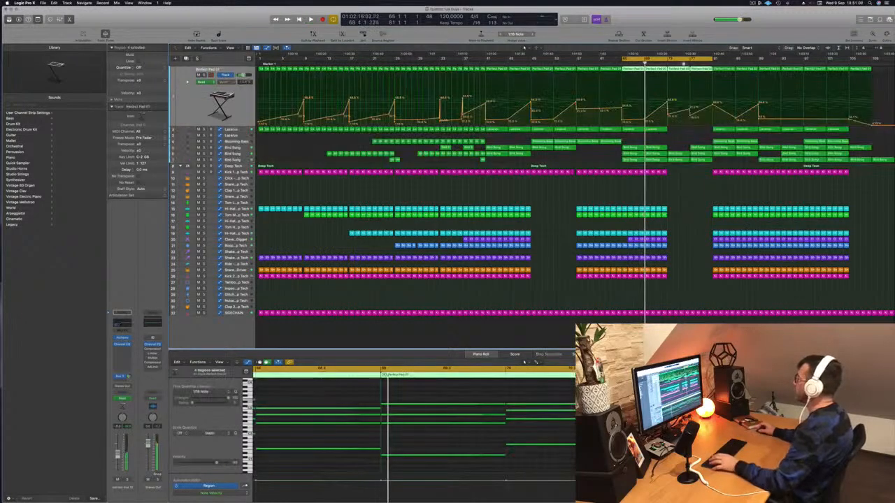
left_click(670, 60)
left_click_drag(670, 60, 712, 61)
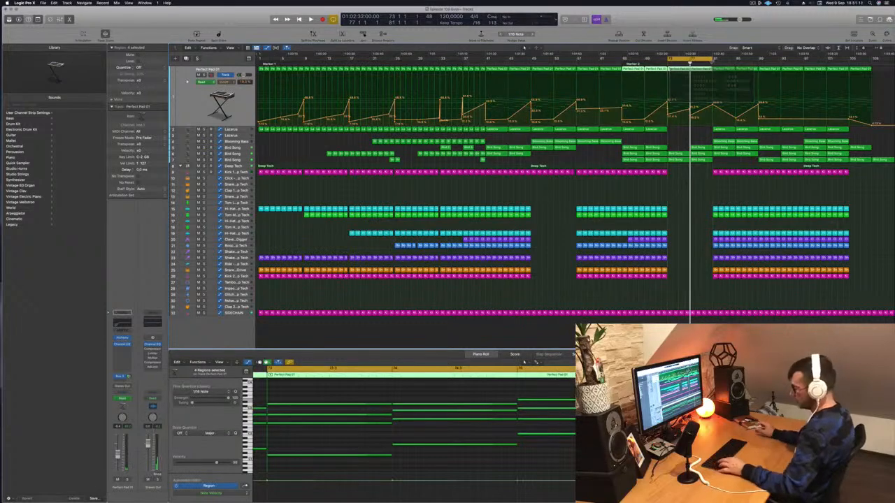
key("ctrl+super+r")
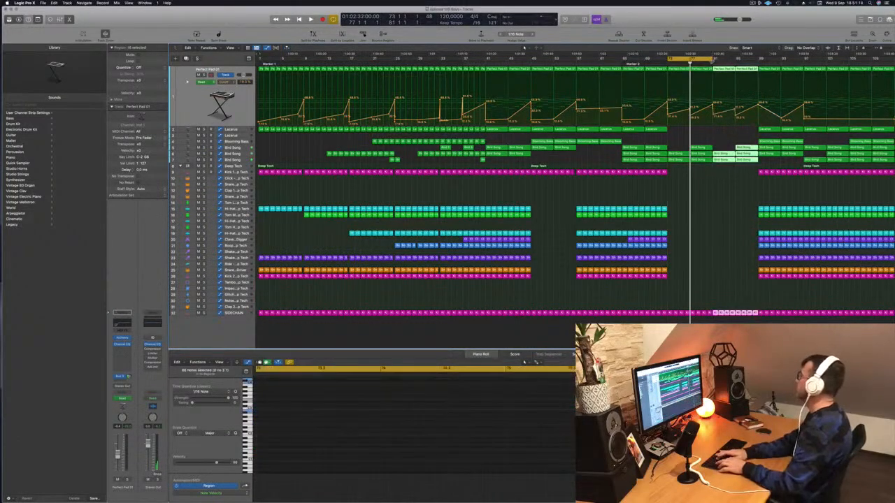
key("ctrl+super+r")
key("ctrl+super+r")
key("space")
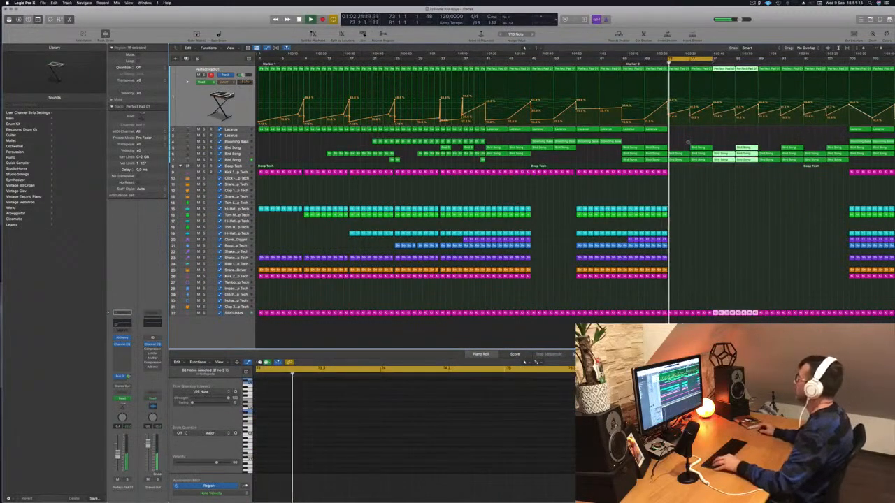
key("super+Left")
key("super+Left")
key("space")
key("space")
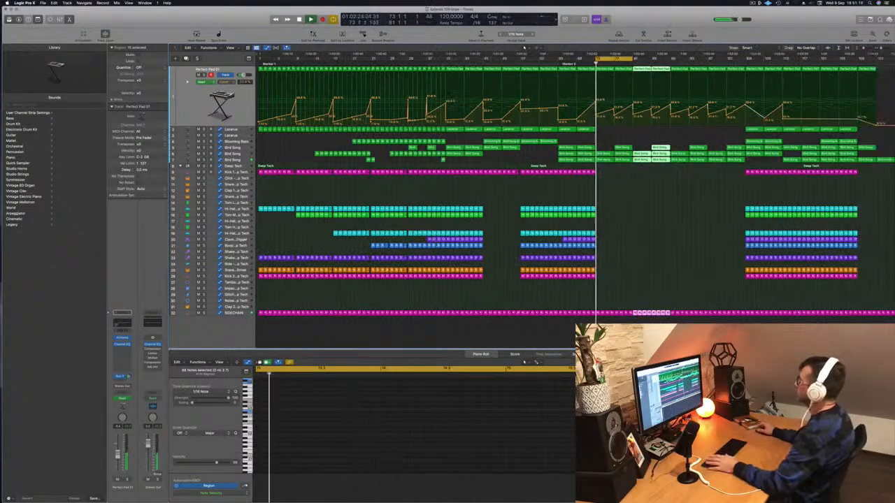
Dip the volume automation of the lowest Bird Song track at bar 73, ramping back up by bar 81, and audition it
key("space")
key("space")
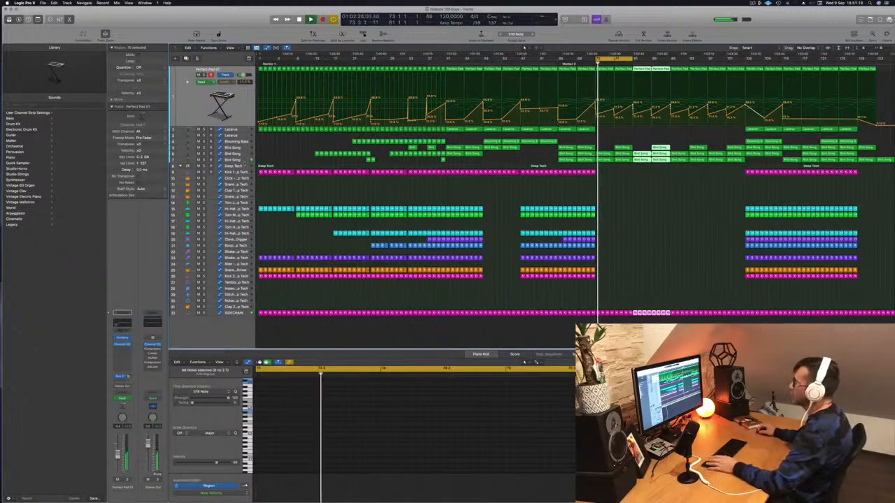
left_click(242, 161)
key("space")
key("space")
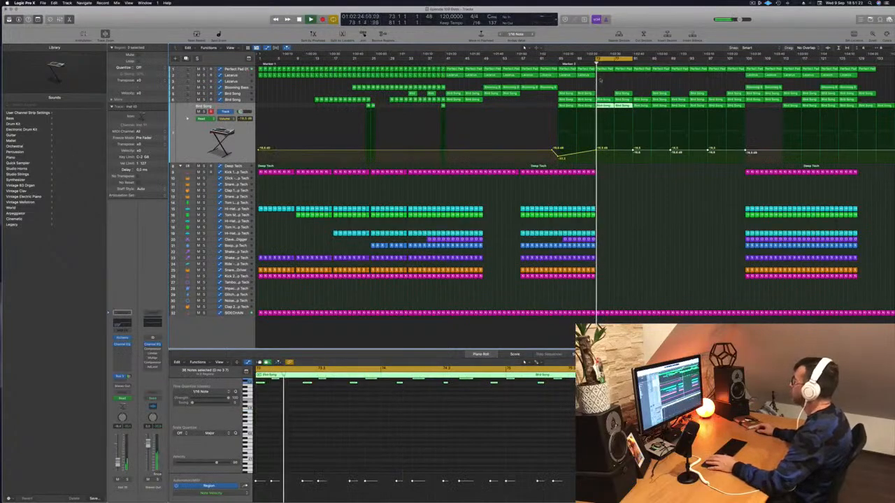
left_click(594, 149)
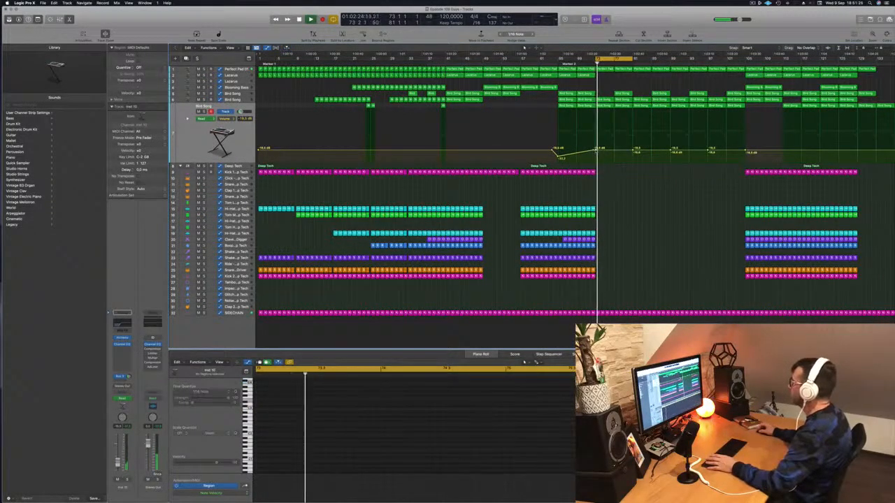
left_click_drag(597, 151, 601, 187)
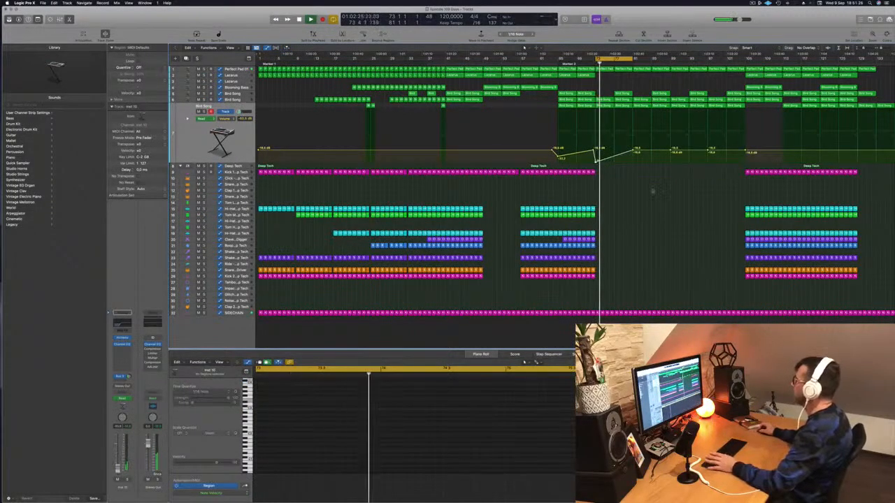
key("space")
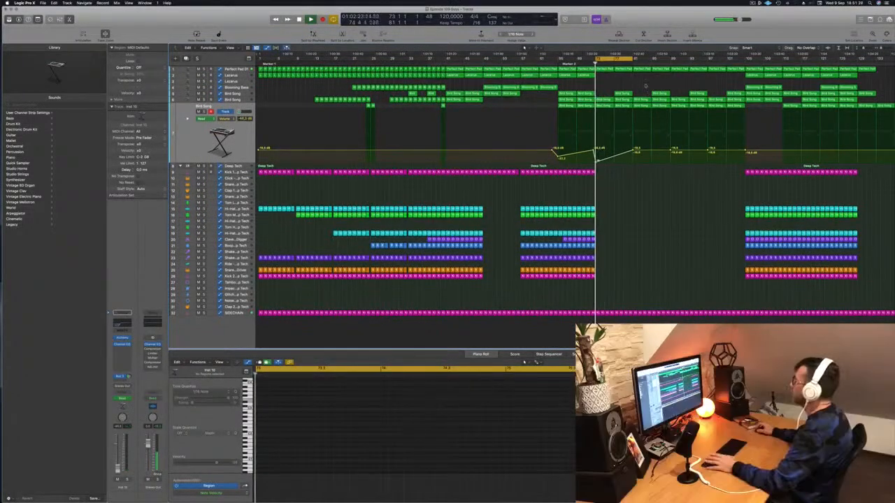
key("space")
left_click(236, 70)
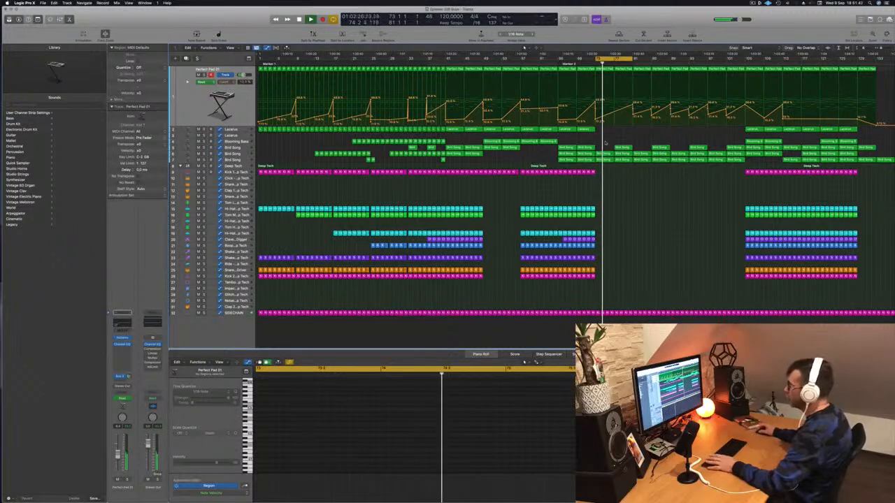
Copy the last Kick 2 region before bar 73 onto the Noise track at bar 73 and select that track
left_click(593, 276)
left_click_drag(593, 276, 601, 299)
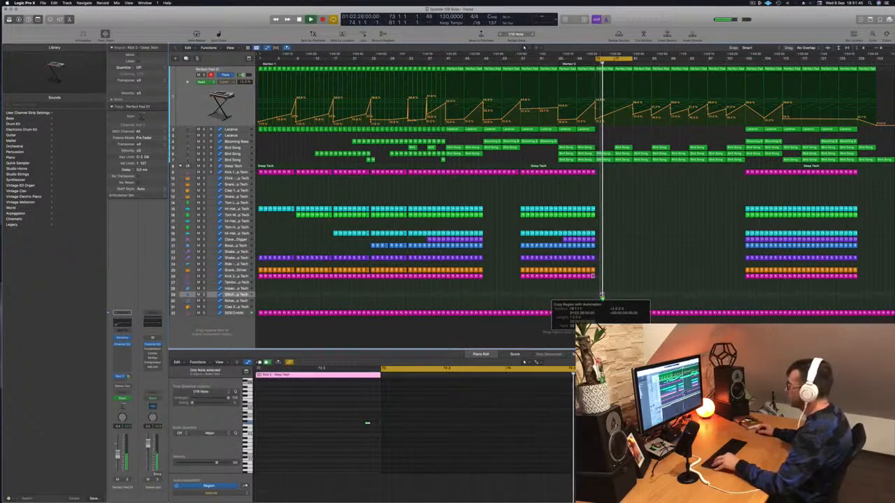
left_click_drag(603, 294, 598, 302)
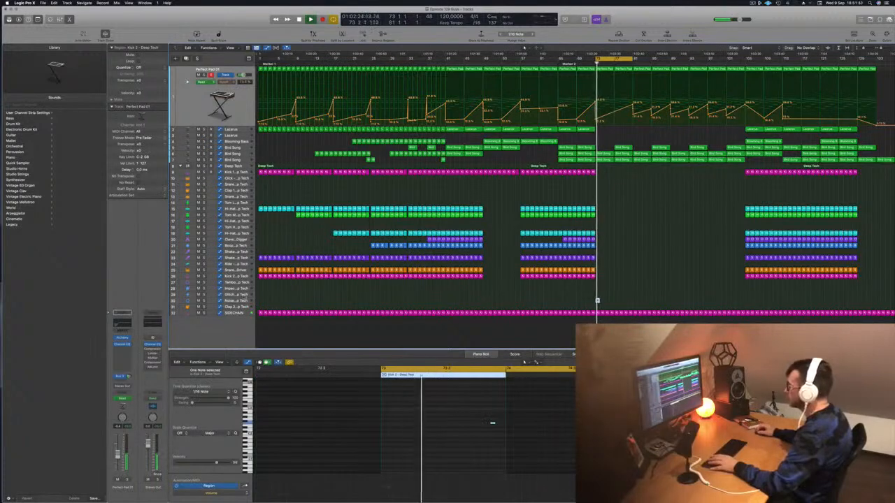
left_click(243, 296)
left_click(243, 299)
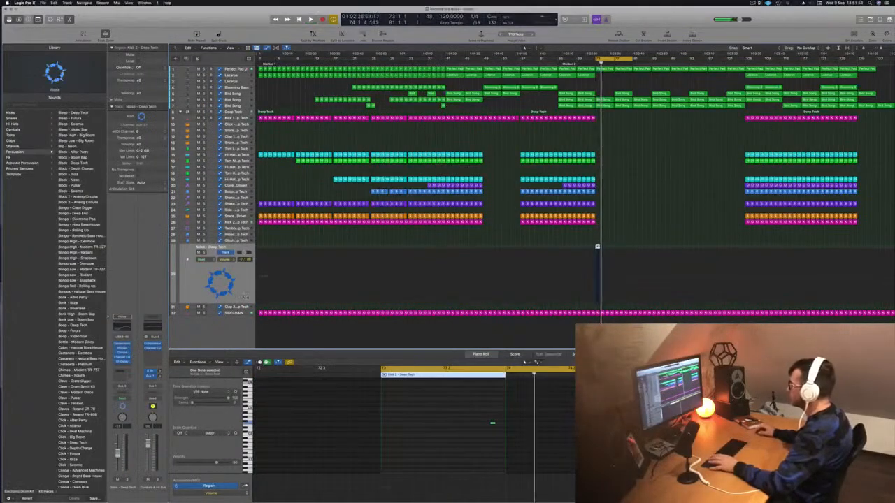
Move the note in the Noise track's copied region to the region's start at bar 73 and play it back
left_click_drag(478, 421, 526, 447)
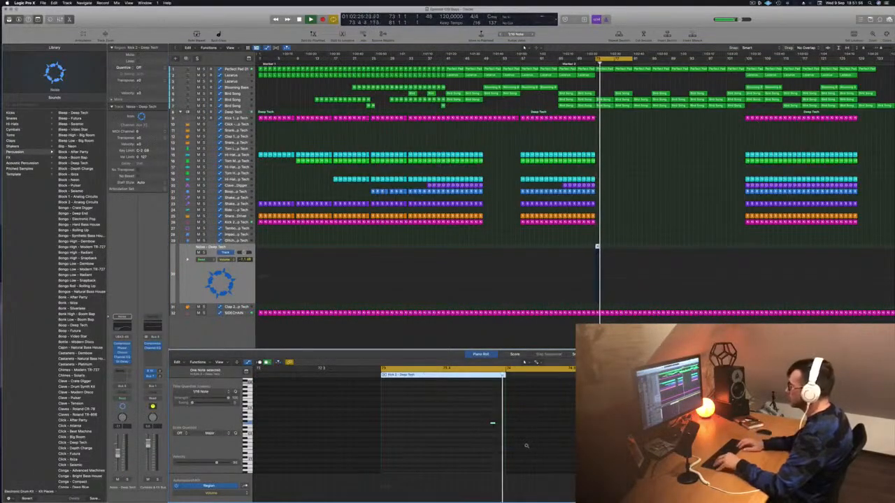
key("alt+Left")
key("alt+Left")
key("alt+Left")
key("alt+Left")
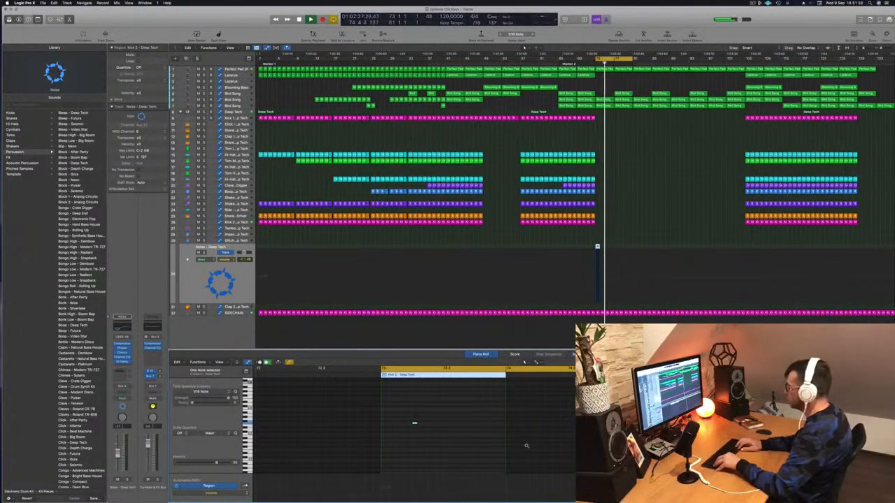
key("space")
key("space")
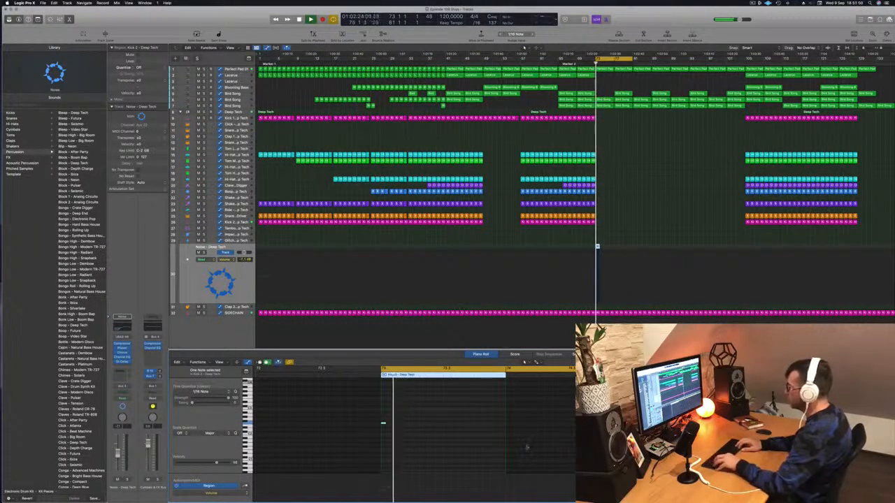
Try the Noise region's note at different pitches, an octave up and then stepwise downward, while auditioning from bar 73
key("alt+shift+Up")
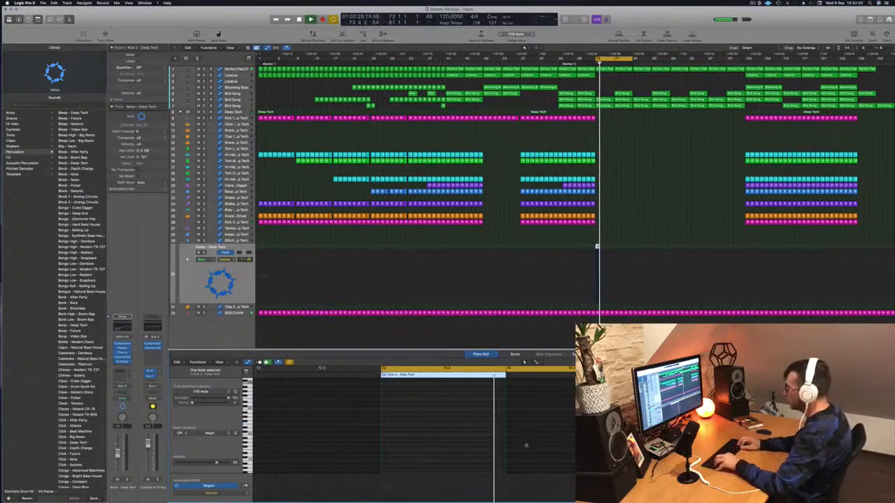
key("space")
key("space")
key("alt+Down")
key("alt+Down")
key("alt+Down")
key("alt+Down")
key("alt+Down")
key("alt+Down")
key("alt+Down")
key("alt+Down")
key("alt+Down")
key("alt+Down")
key("alt+Down")
key("alt+Down")
key("space")
key("space")
key("space")
key("space")
key("alt+Down")
key("alt+Down")
key("alt+Down")
key("alt+Down")
key("alt+Down")
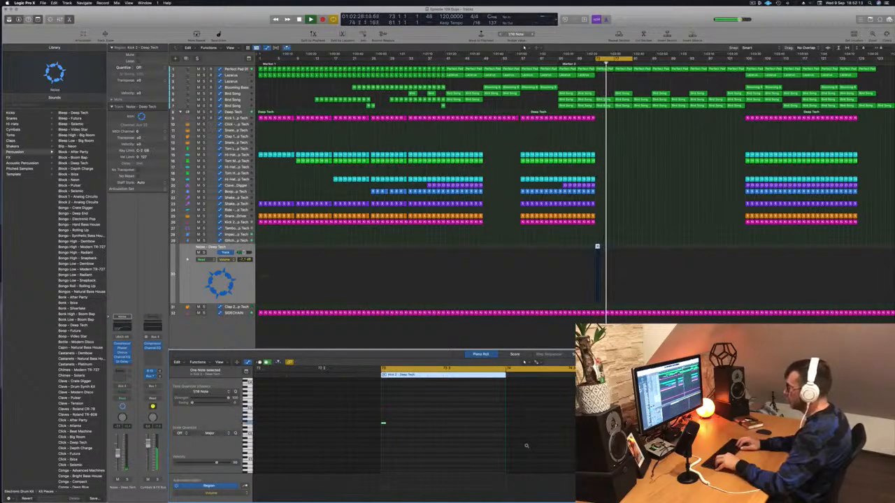
key("alt+Down")
key("alt+Down")
key("alt+Down")
key("alt+Down")
key("alt+Down")
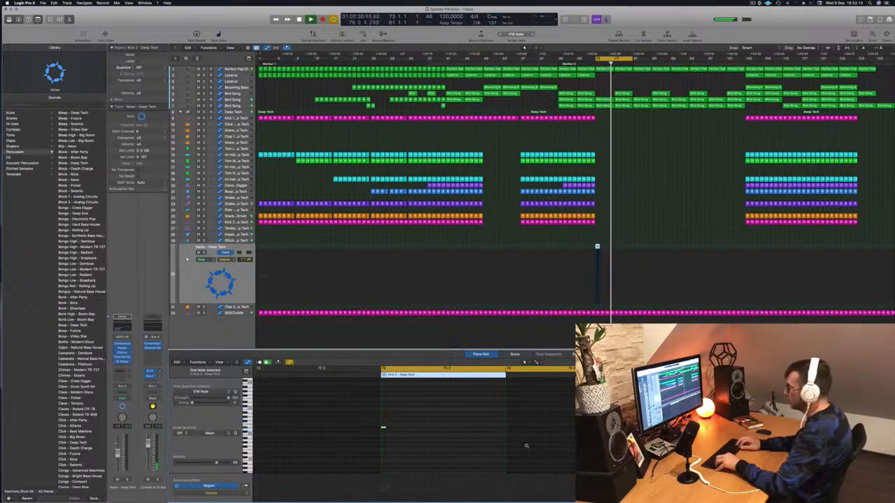
key("alt+Down")
key("alt+Down")
key("alt+Down")
key("alt+Down")
key("alt+Down")
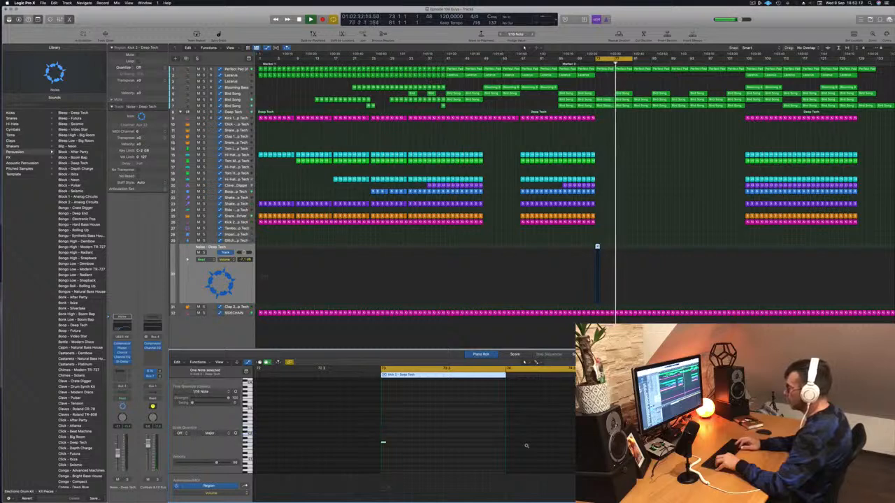
key("alt+Down")
key("alt+Down")
key("alt+Down")
key("alt+Down")
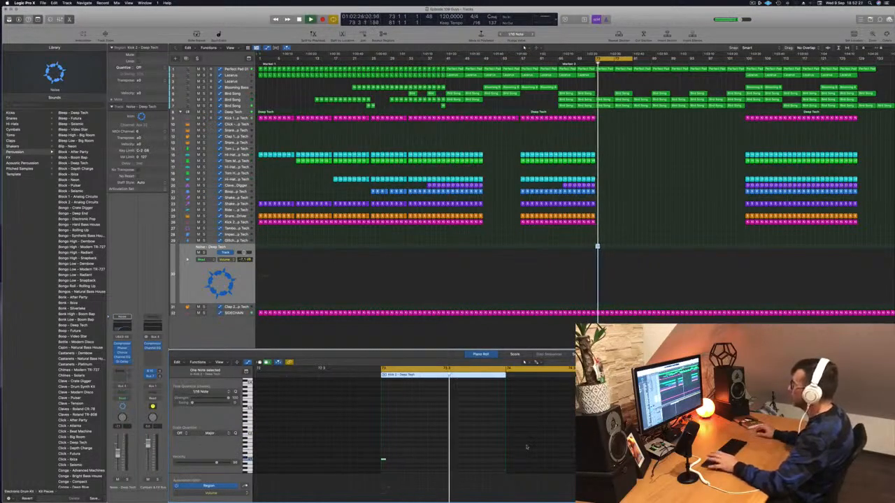
Discard the trial Noise region at bar 73, select the Deep Tech track and resume playback
scroll(527, 447, "down", 3)
left_click(126, 321)
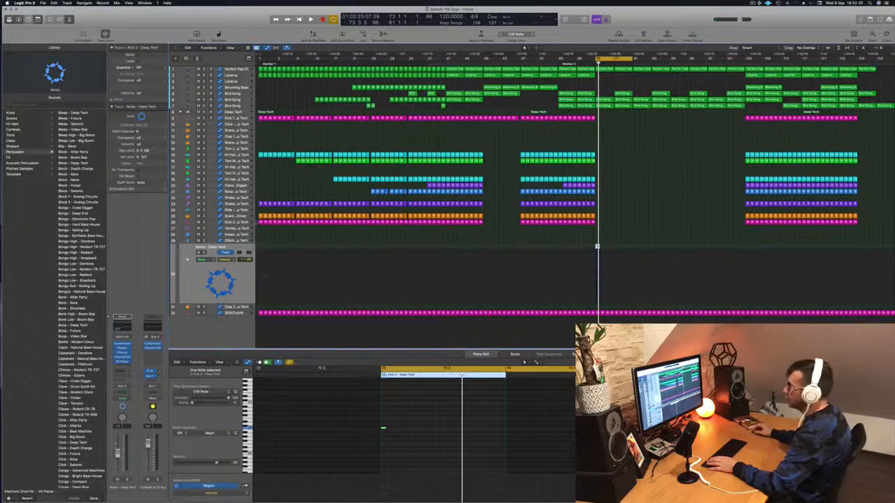
left_click(233, 111)
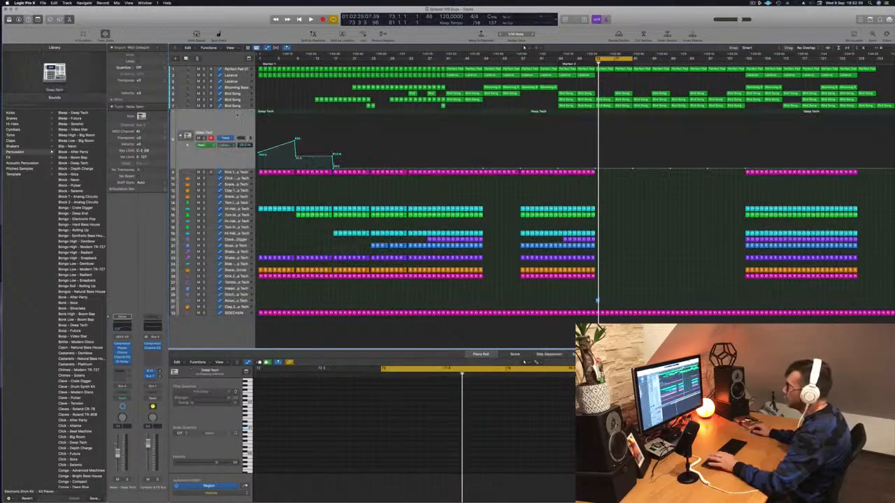
key("space")
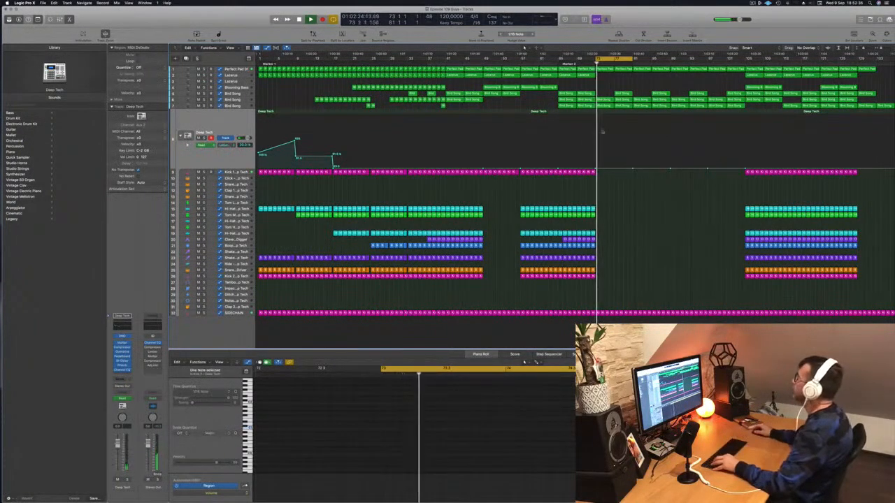
Check the pad and Bird Song automation, then delete the bar 77 region from the uppermost Bird Song track
left_click(240, 69)
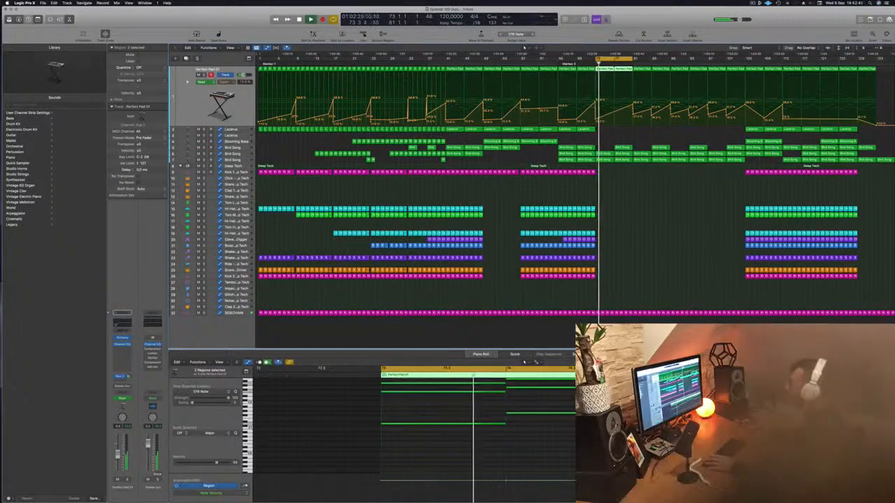
left_click(626, 147)
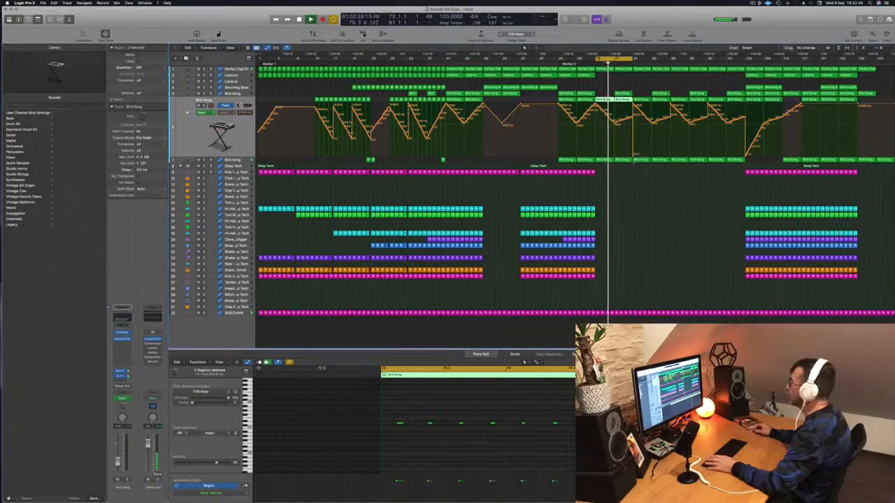
left_click(236, 162)
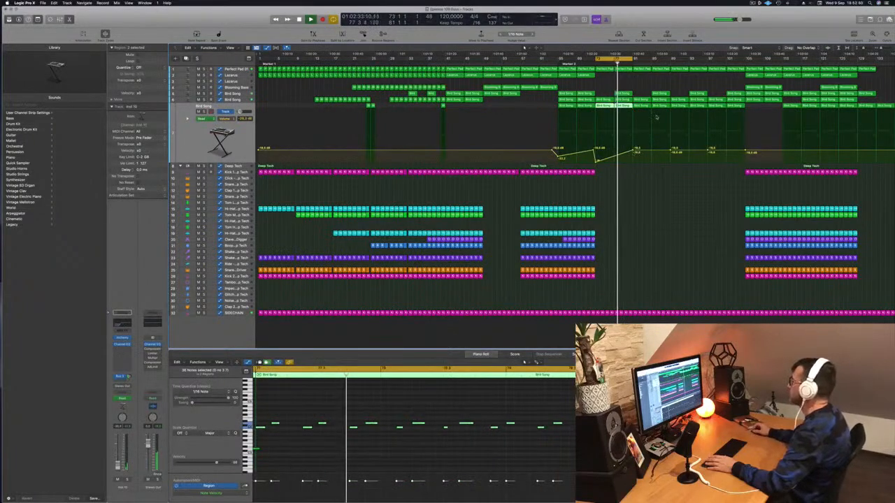
left_click(622, 93)
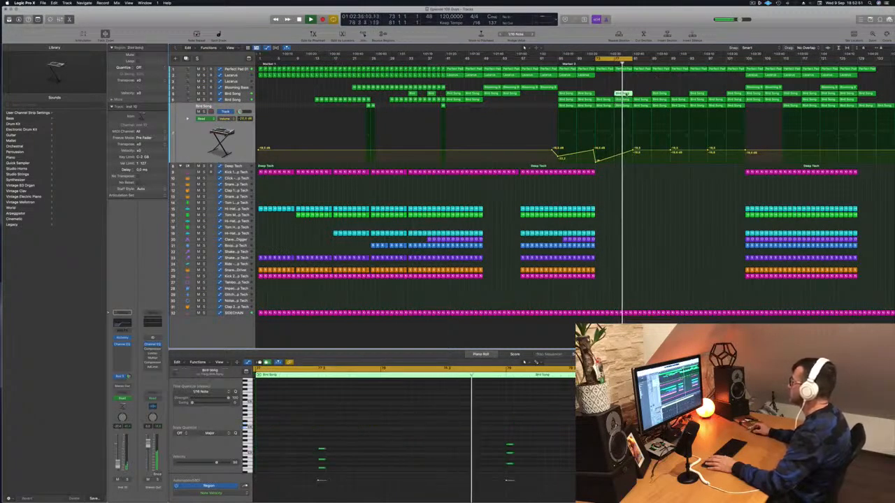
key("Delete")
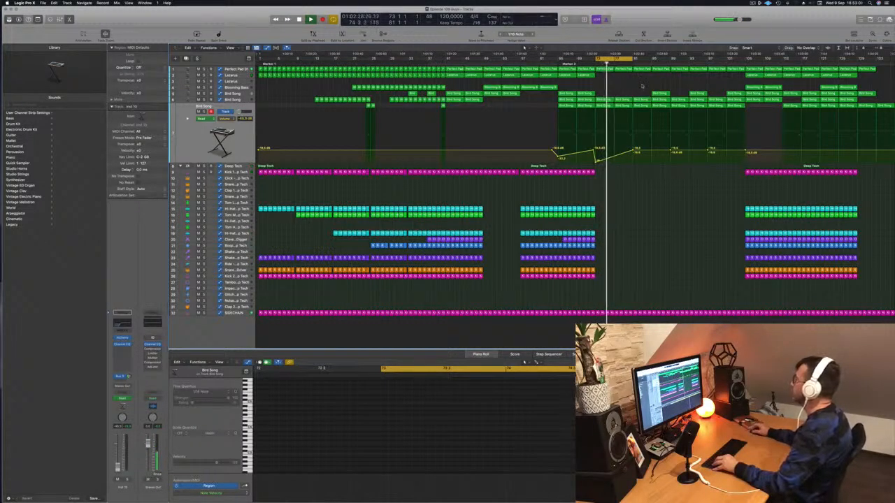
Copy the Lazarus region at bar 105 to bar 81 on the same track and audition the section
left_click(752, 75)
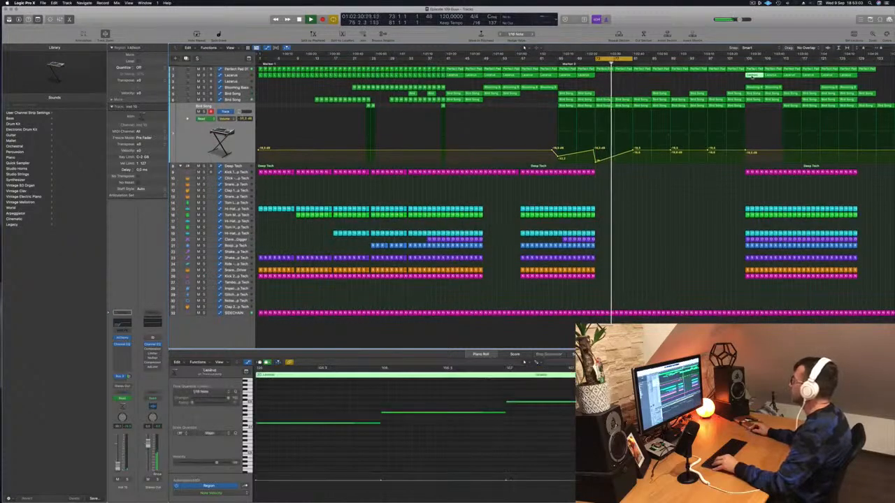
left_click_drag(739, 78, 642, 75)
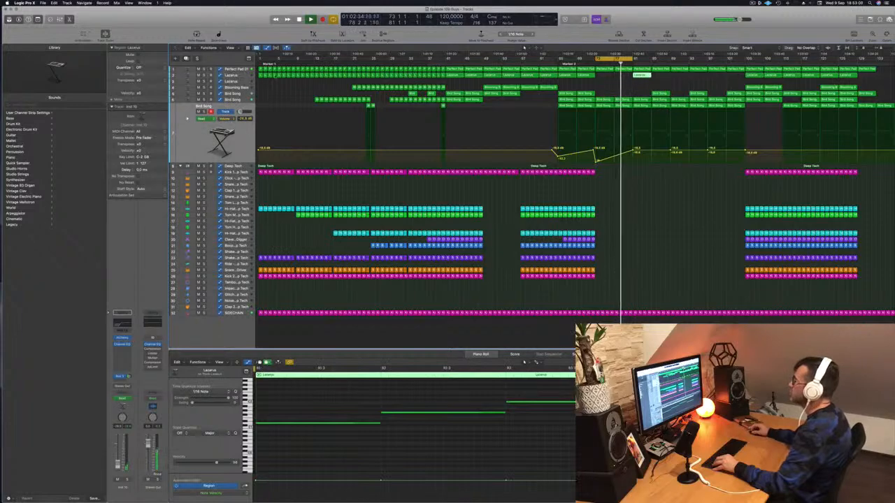
left_click(240, 76)
key("space")
key("space")
Raise the middle Bird Song track's frequency automation point at bar 81 to the top of its range and extend the cycle to bar 89
left_click(231, 155)
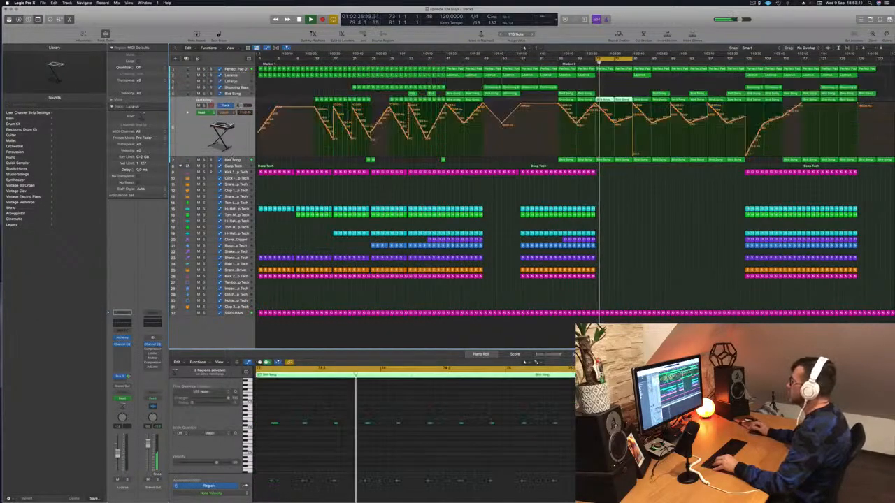
left_click_drag(633, 154, 635, 104)
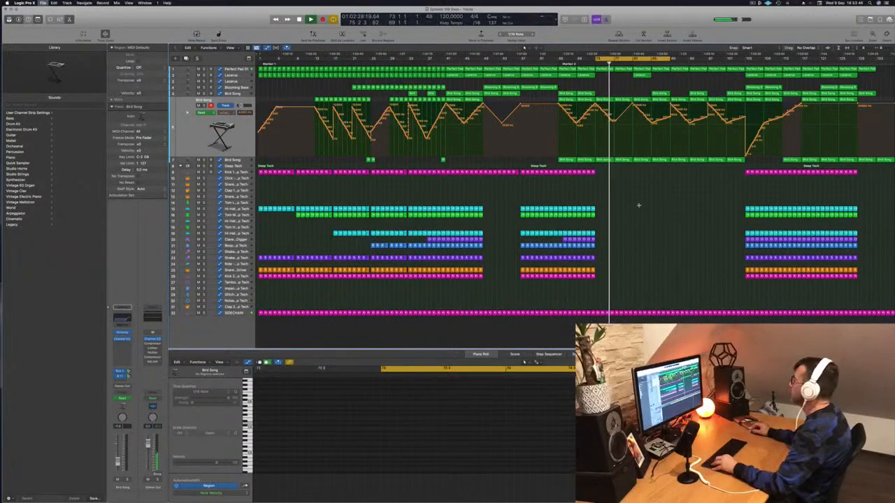
key("super+Right")
key("super+Right")
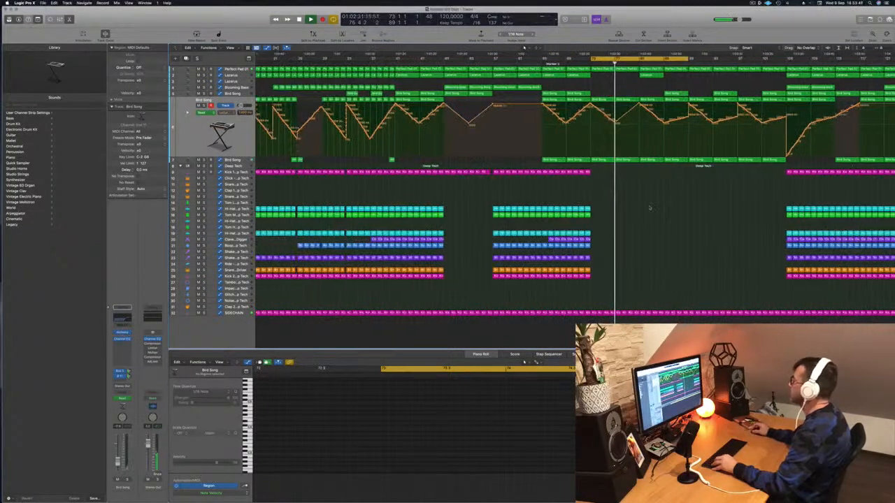
key("super+Right")
key("super+Left")
key("super+Left")
key("super+Left")
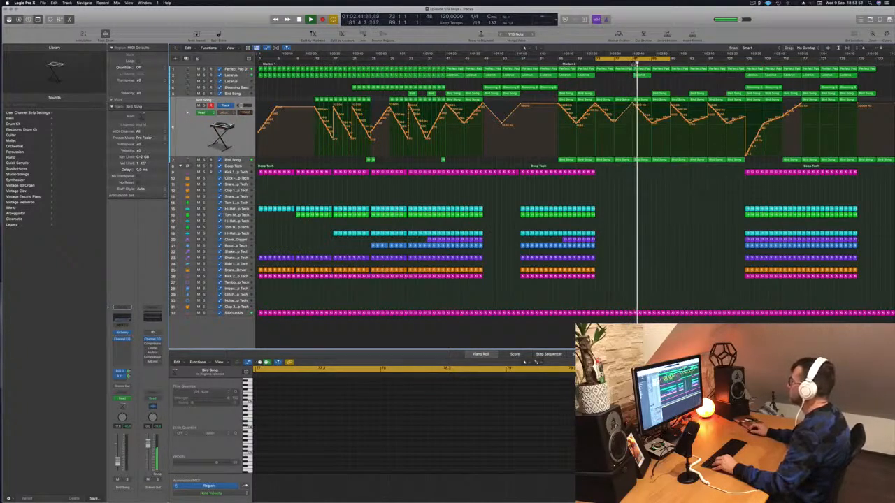
Delete the bar 81 regions from the Lazarus track and the middle Bird Song track
left_click(641, 74)
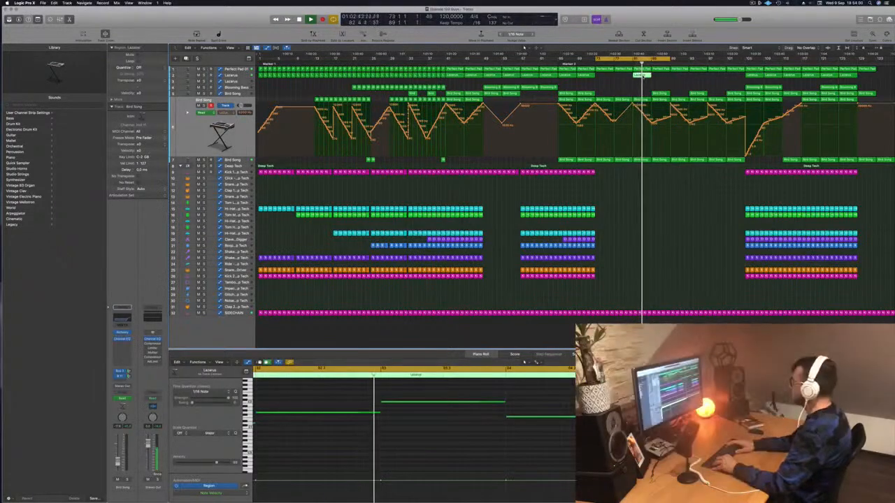
key("Delete")
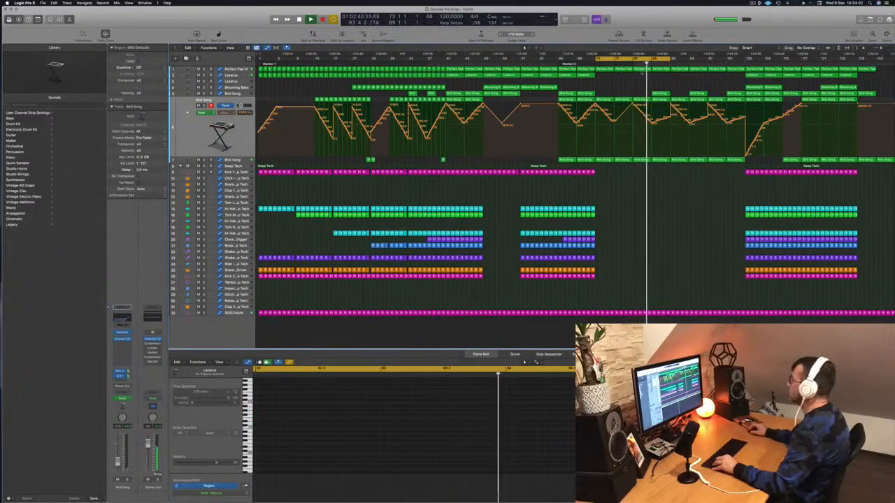
left_click(640, 100)
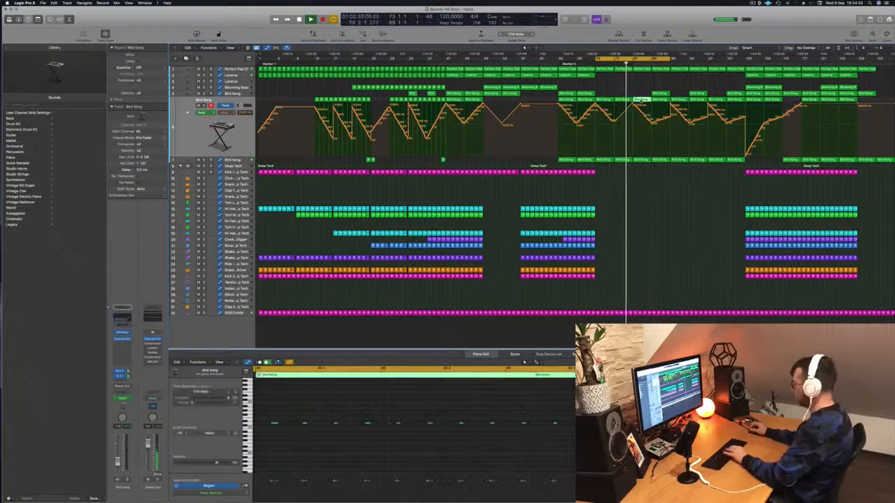
key("Delete")
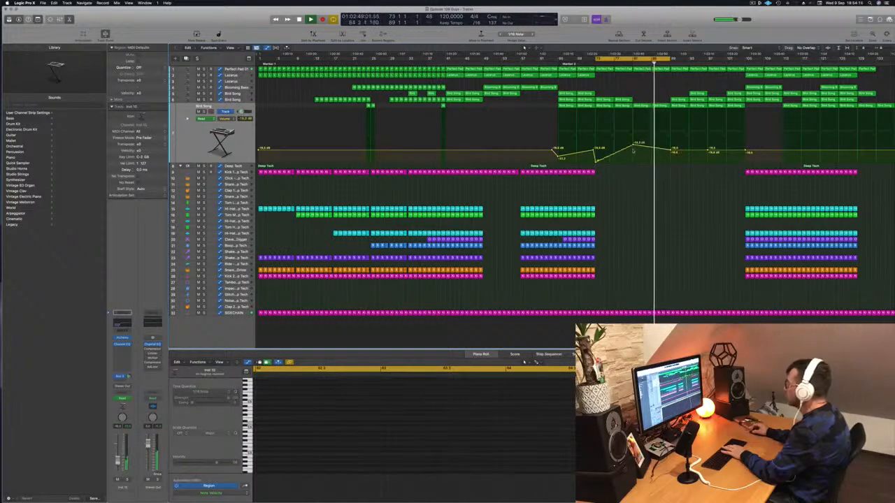
Lower the Perfect Pad cutoff automation from bar 81 to bar 89 while auditioning the section
left_click(619, 62)
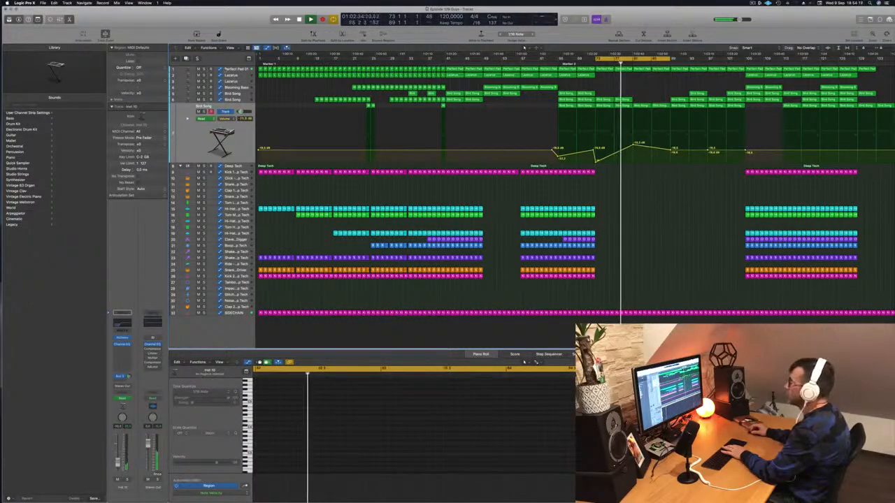
left_click(235, 70)
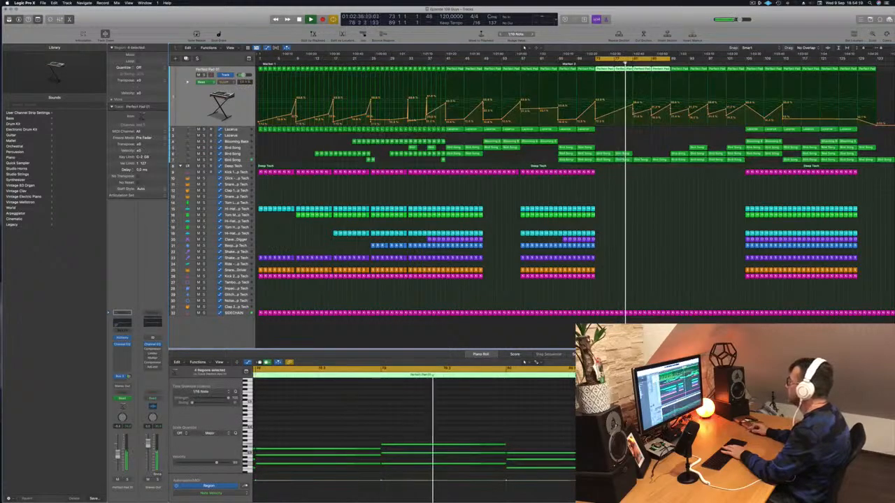
left_click(633, 107)
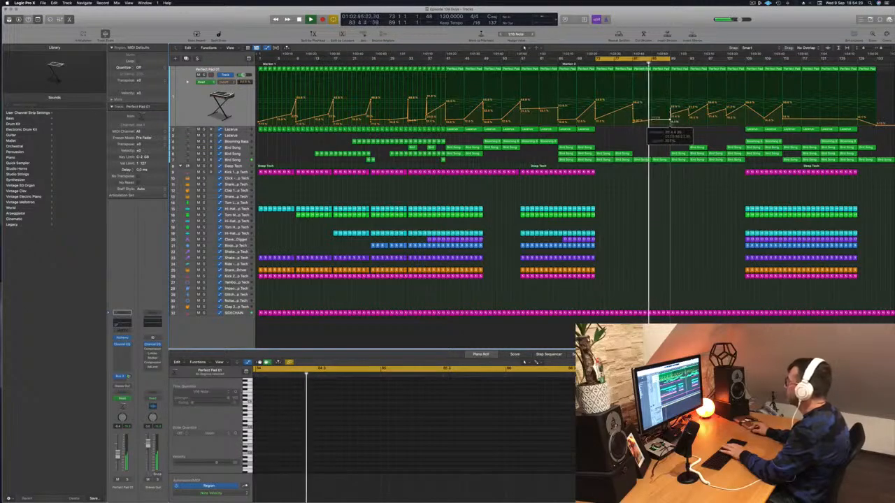
Copy the Lazarus region at bar 105 to bar 85 and lower the track's cutoff automation at bar 85
left_click(754, 130)
left_click_drag(753, 130, 661, 132)
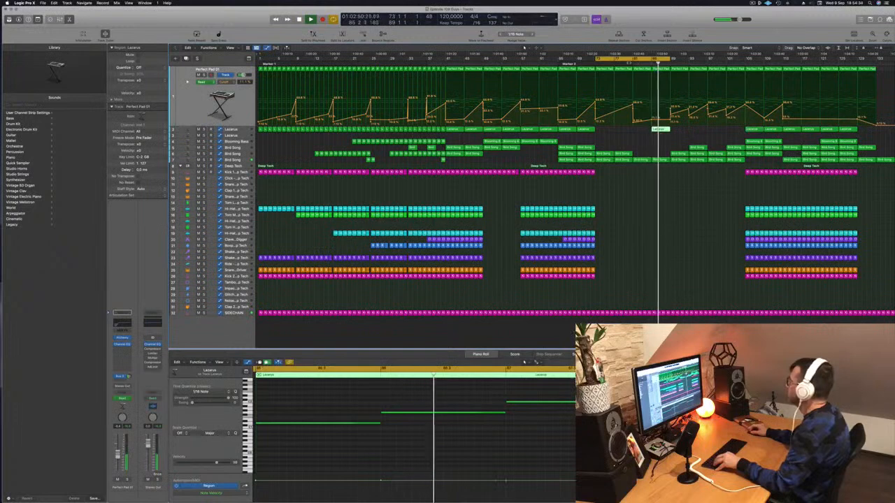
key("Down")
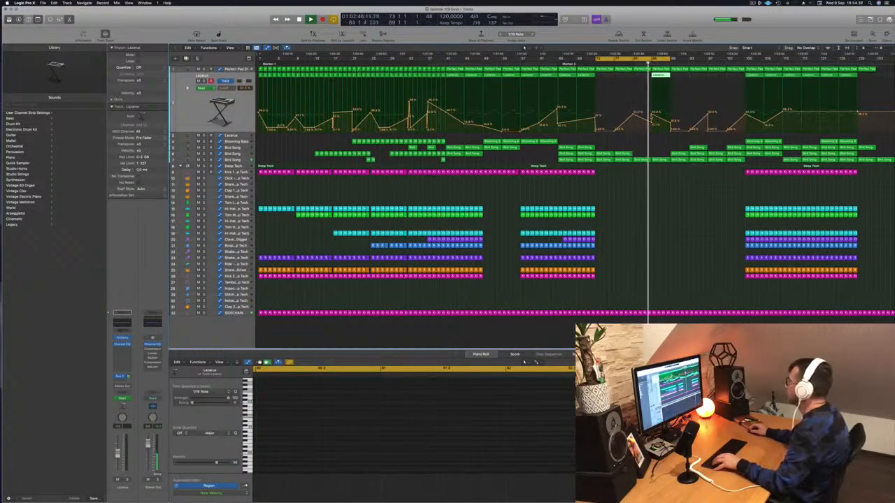
left_click_drag(652, 124, 652, 125)
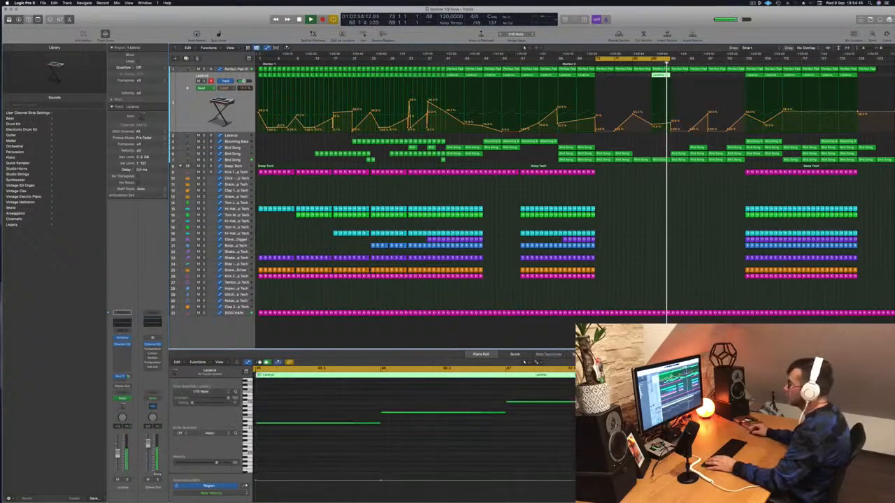
Enable a high-cut filter at 440 Hz with a 36 dB/Oct slope in the Lazarus track's Channel EQ
left_click(122, 339)
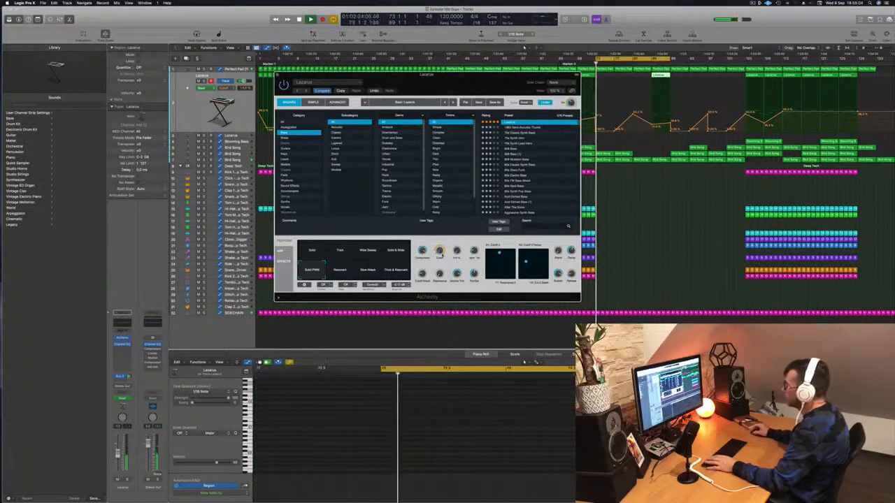
left_click(650, 63)
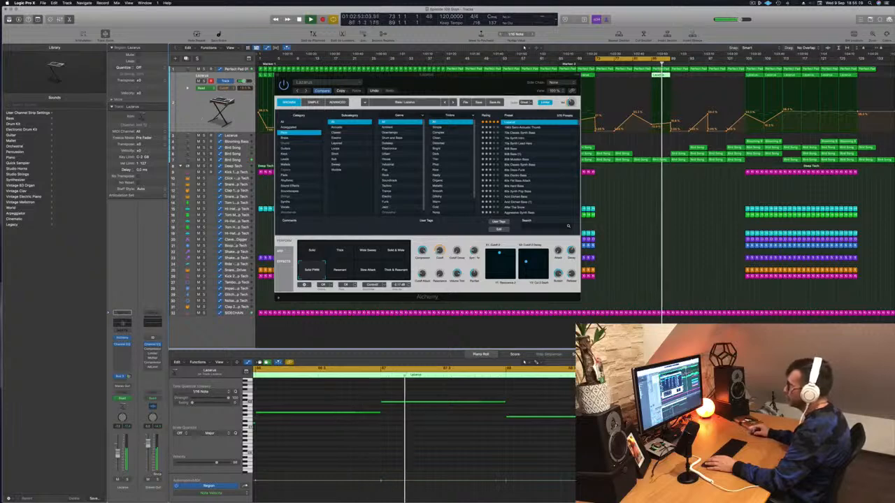
left_click(122, 343)
left_click(693, 112)
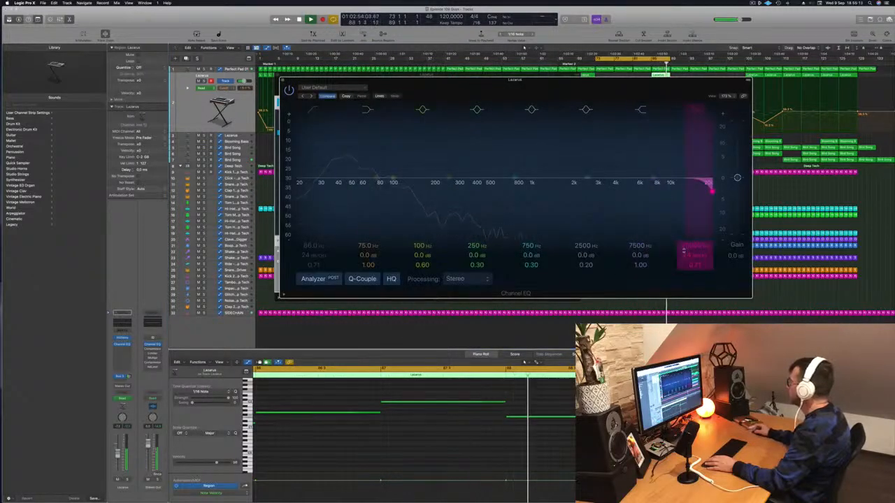
left_click_drag(708, 183, 480, 180)
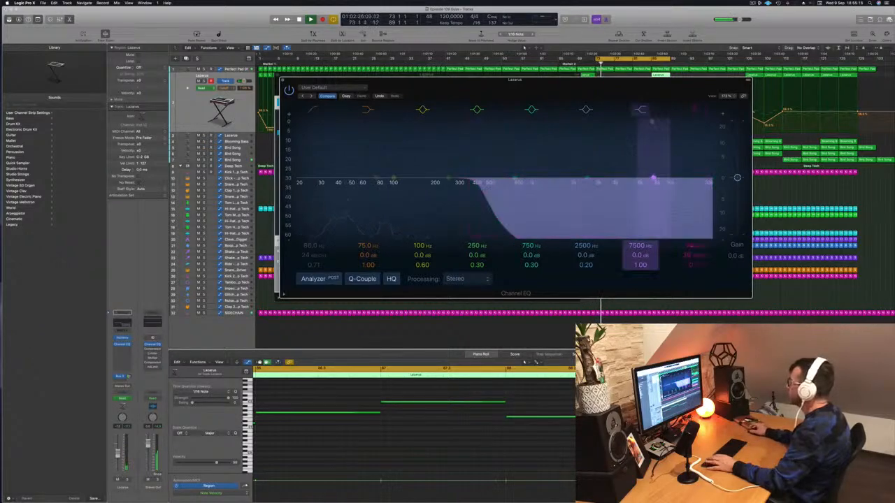
left_click_drag(649, 79, 445, 132)
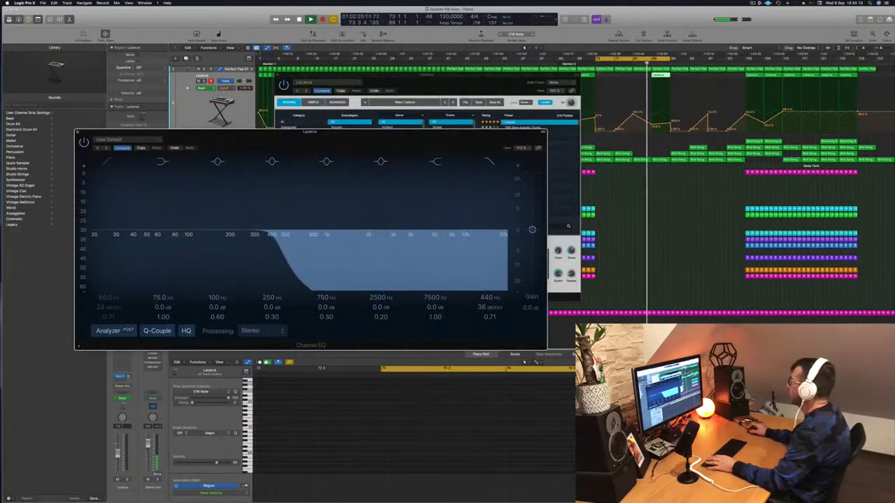
left_click(78, 133)
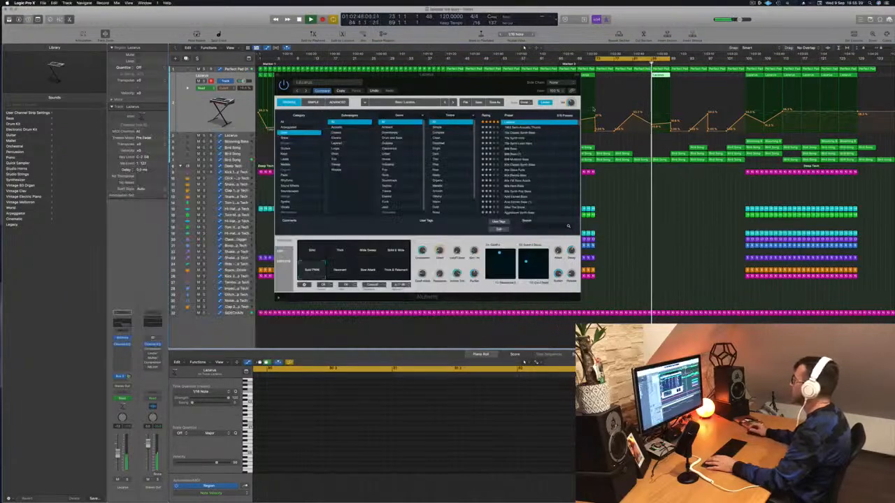
left_click_drag(427, 74, 408, 82)
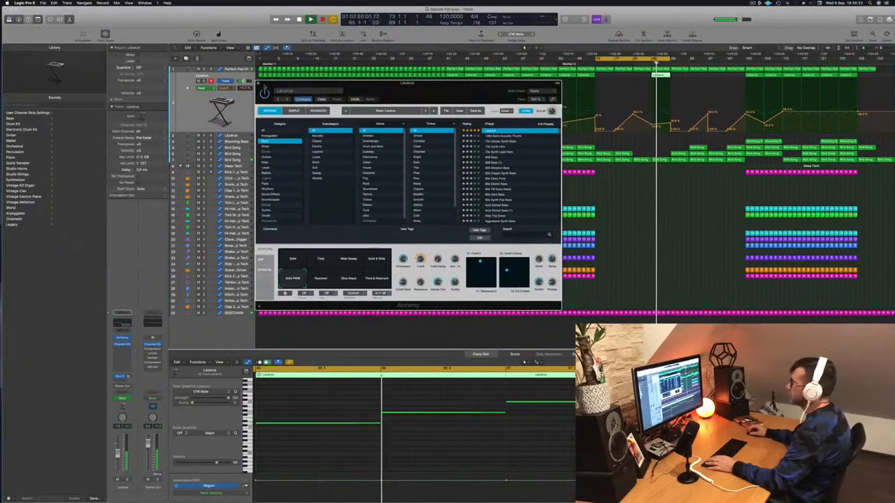
key("super+w")
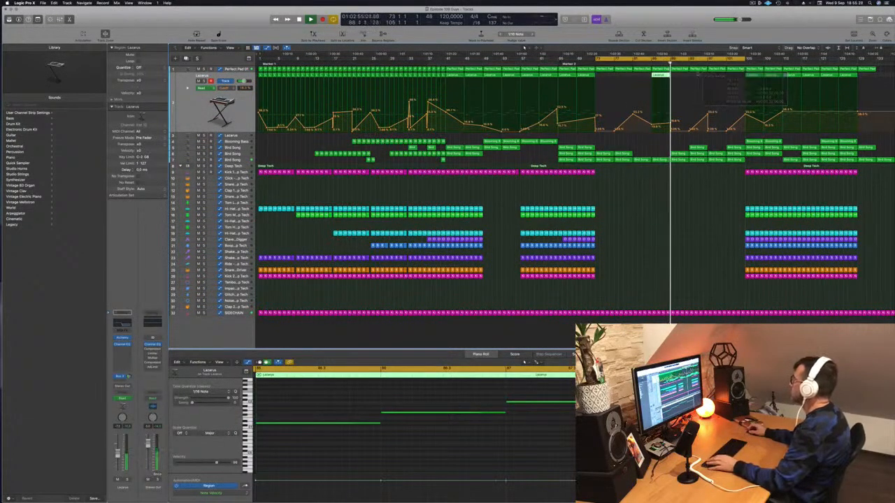
Copy the Lazarus region at bar 85 to bar 89 and flatten the cutoff automation jump at bar 89
left_click_drag(666, 77, 675, 79)
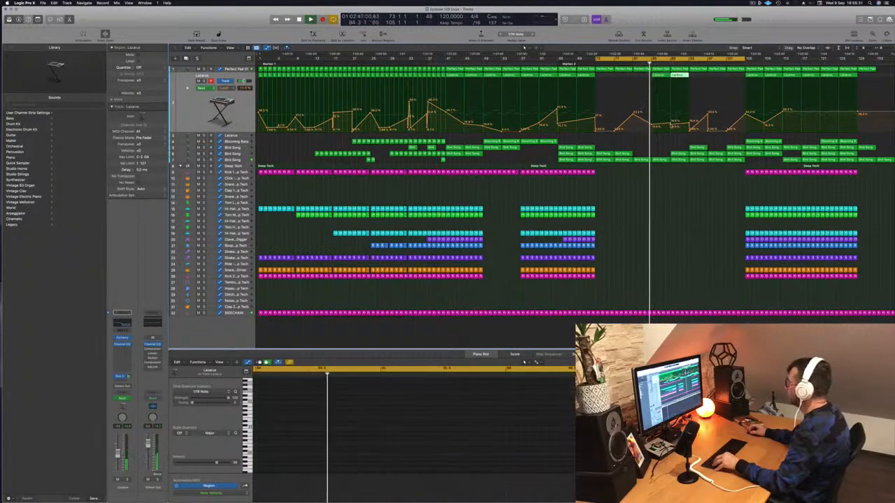
left_click(671, 126)
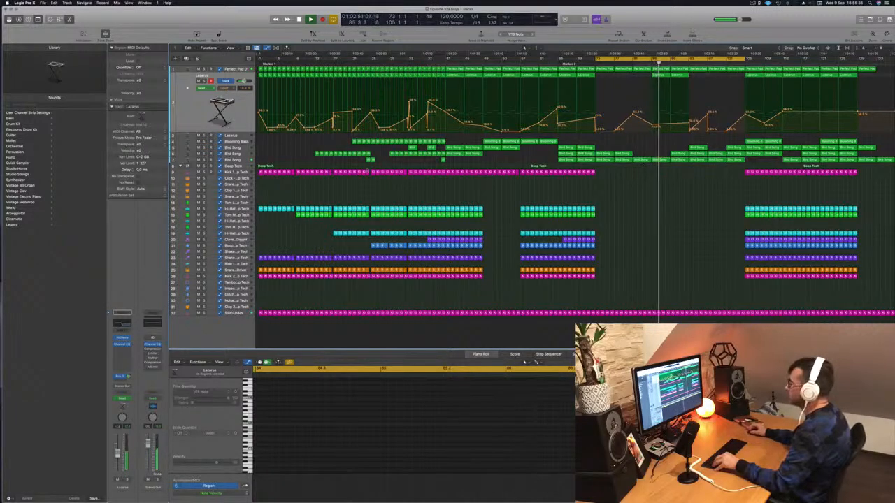
Lower the low-cut frequency in the lowest Bird Song track's Channel EQ to about 200 Hz and audition it
left_click(238, 161)
left_click(624, 63)
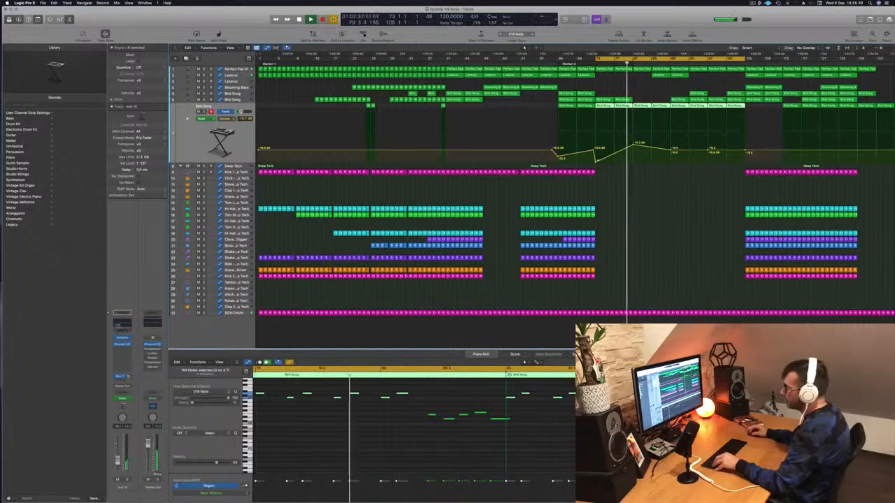
left_click(120, 322)
left_click_drag(448, 187, 427, 187)
key("space")
key("space")
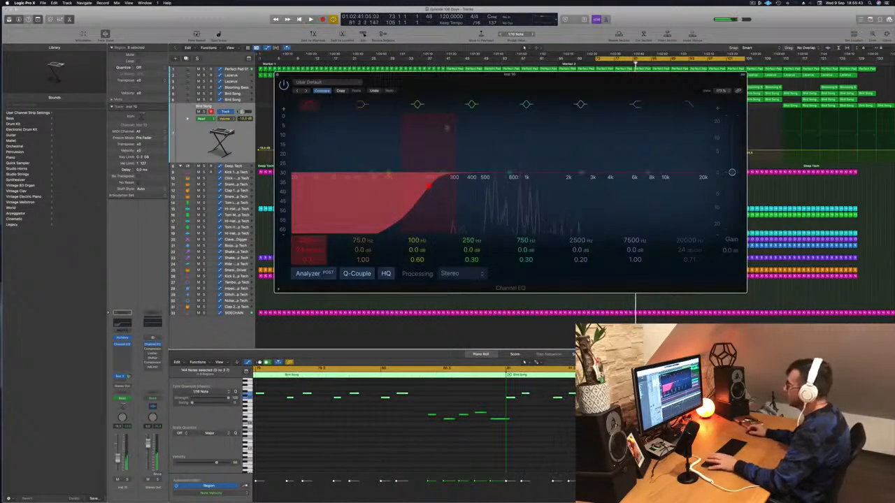
left_click(277, 76)
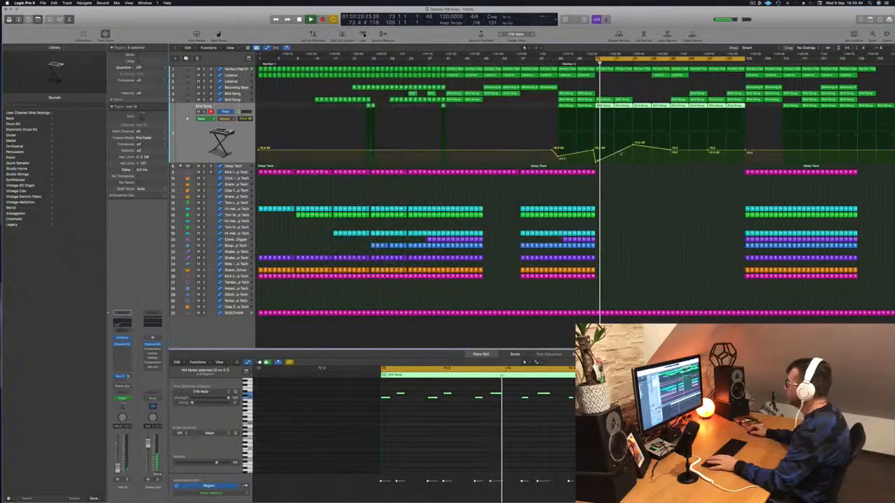
Raise the lowest Bird Song track's volume automation at bars 81 and 89 to about -8 dB, removing the extra lower point at bar 89
left_click(633, 145)
left_click_drag(633, 145, 633, 137)
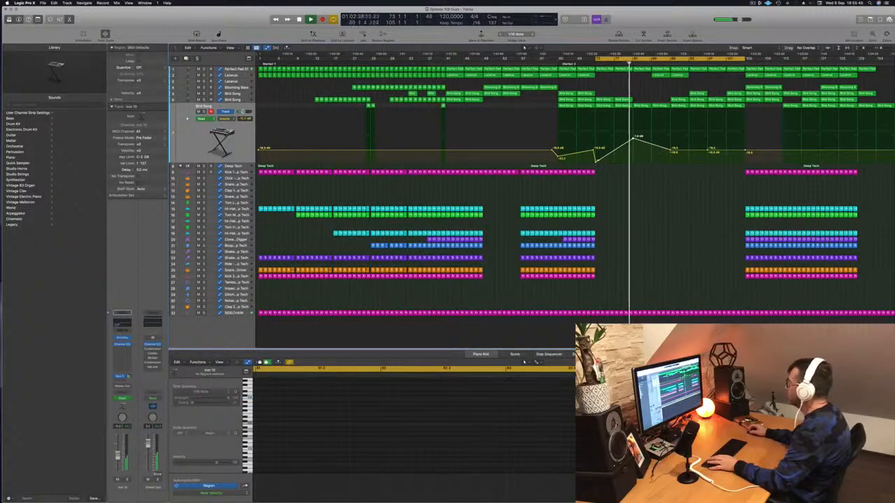
left_click_drag(670, 150, 670, 137)
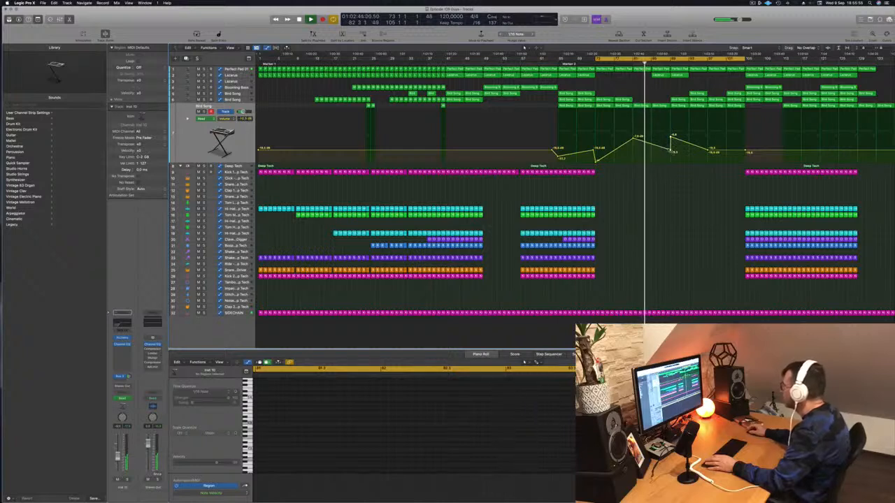
double_click(670, 150)
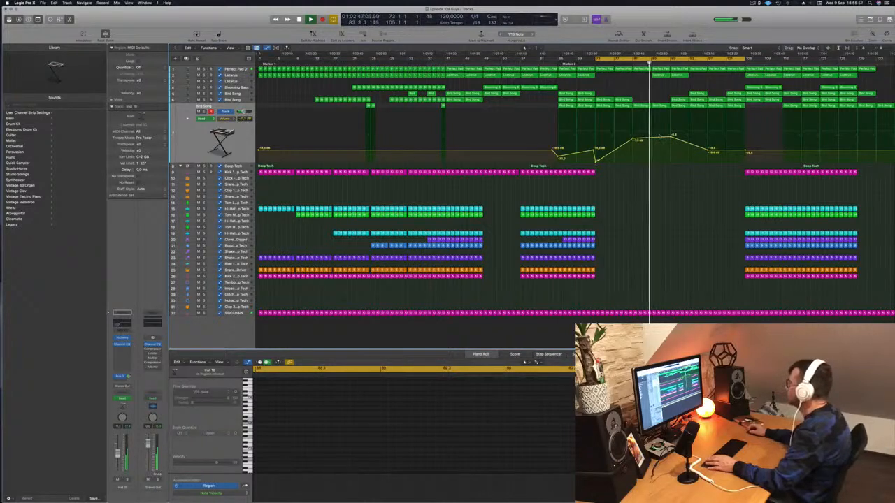
left_click_drag(671, 136, 670, 138)
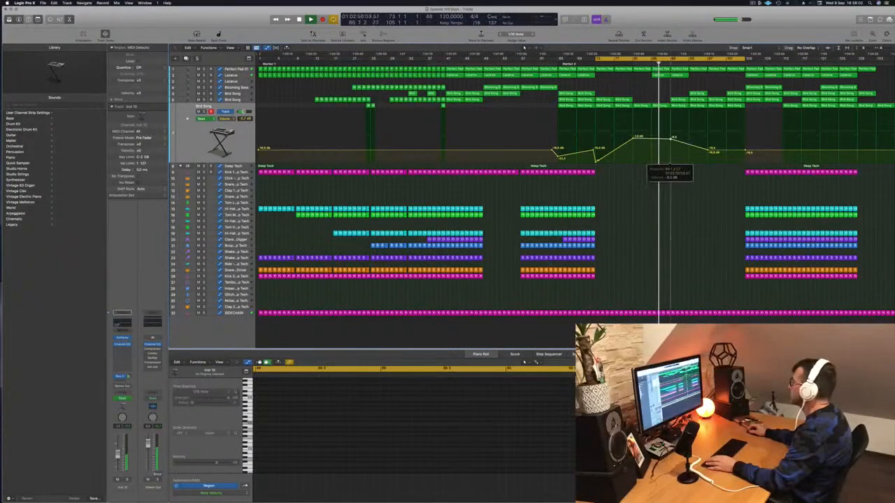
Copy the Lazarus region at bar 89 to bar 93
left_click(679, 100)
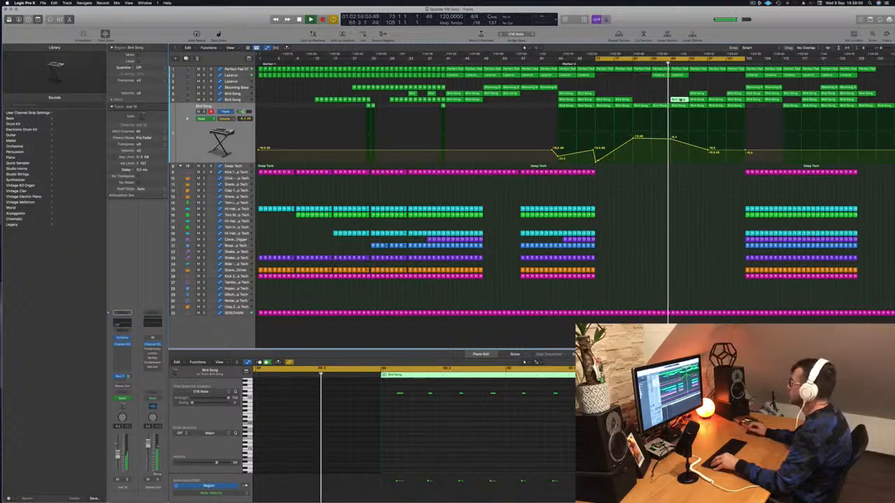
left_click(678, 75)
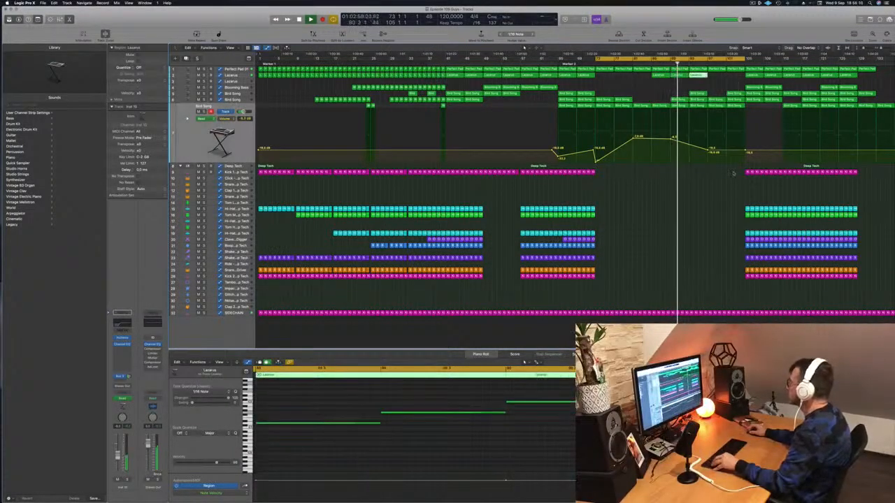
Copy Kick 1 regions from bar 105 back to bar 93, filling the track up to bar 105, and save the project
left_click(776, 172)
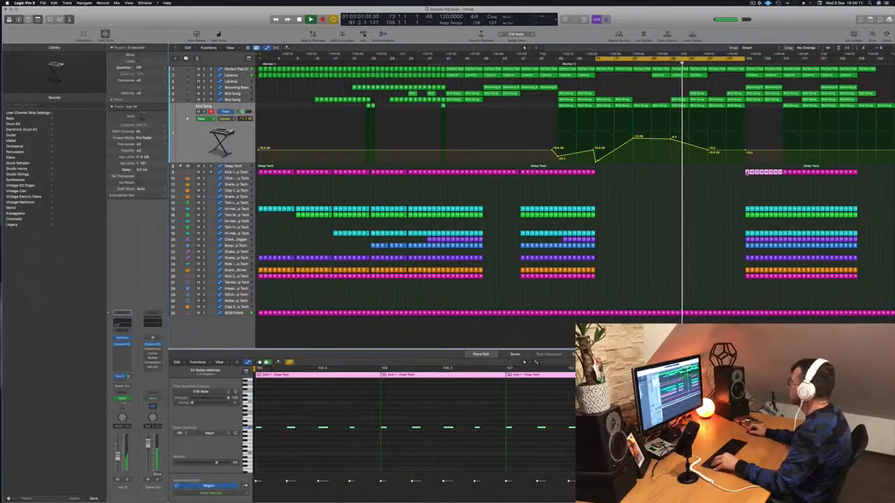
left_click_drag(746, 172, 695, 179)
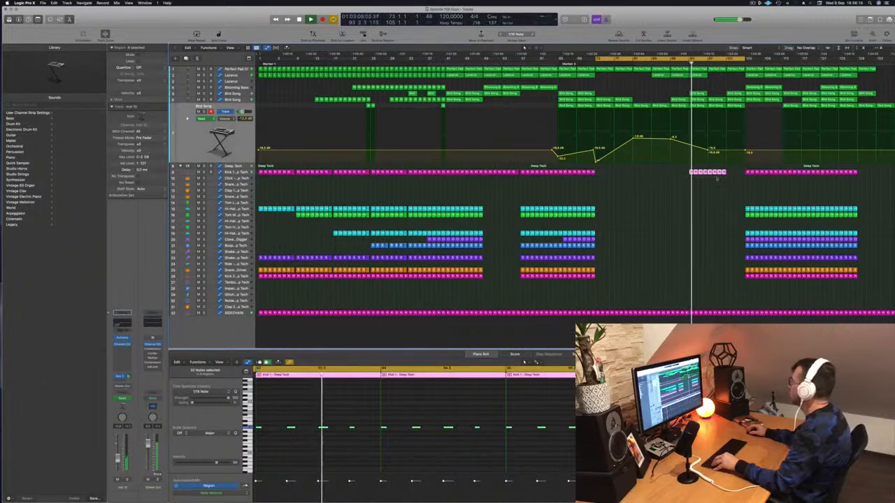
left_click(665, 63)
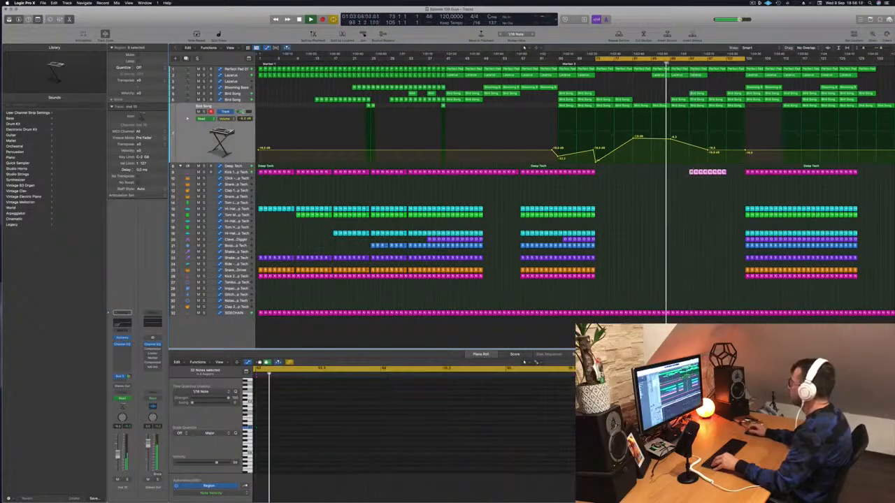
mouse_move(733, 175)
left_mouse_down()
mouse_move(706, 172)
mouse_move(729, 180)
left_mouse_up()
left_click(713, 196)
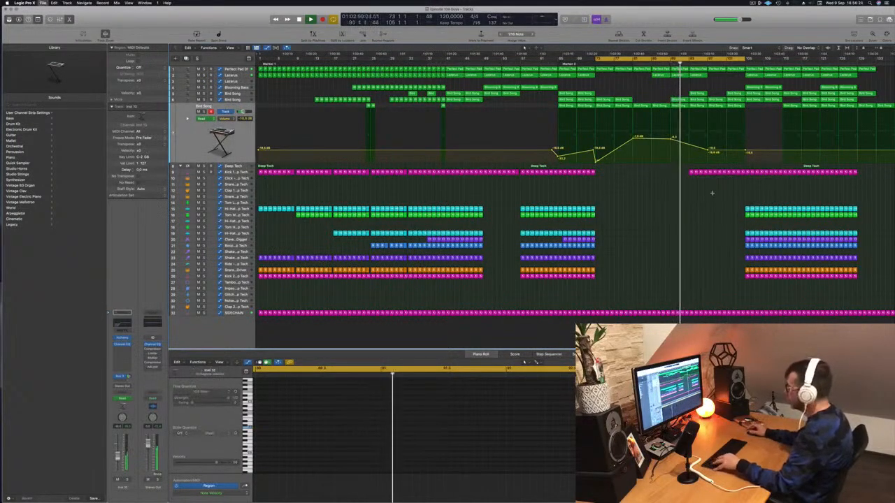
key("super+s")
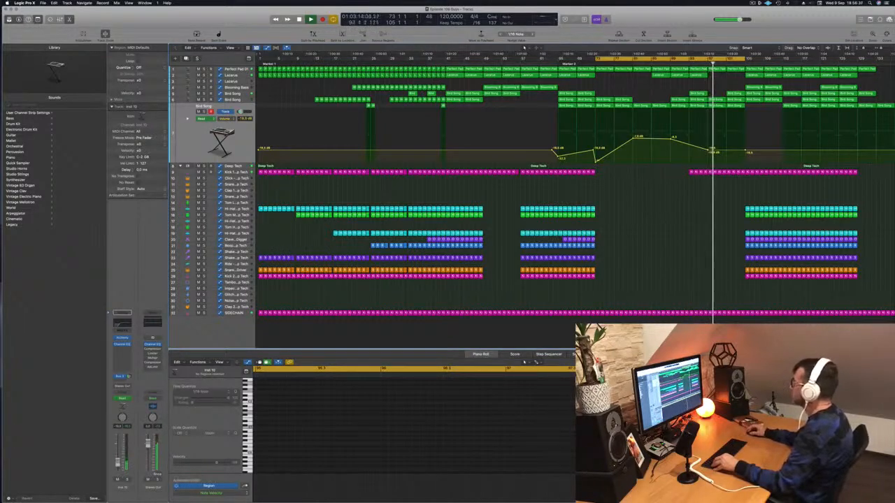
Copy the Lazarus region at bar 93 to bar 101 while auditioning the section
left_click(681, 63)
left_click(696, 75)
left_click_drag(695, 75, 732, 77)
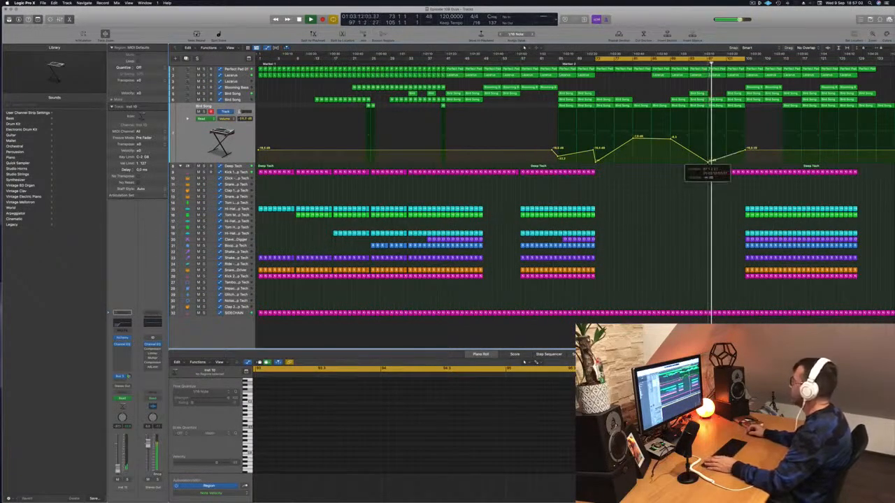
Drop the lowest Bird Song track's volume automation to -∞ dB from bar 97 through bar 105
left_click_drag(746, 151, 746, 168)
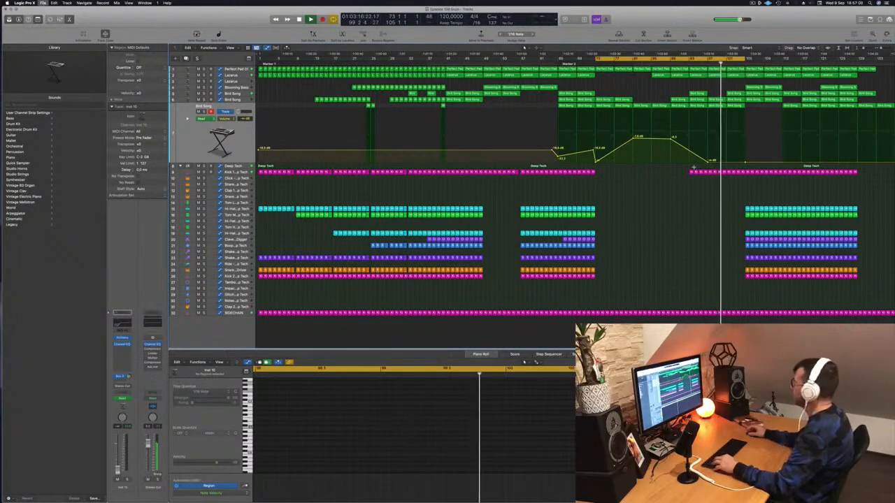
Draw a Deep Tech filter-frequency automation rise from bar 97 to bar 105, with an immediate drop to its base level there
scroll(727, 187, "up", 4)
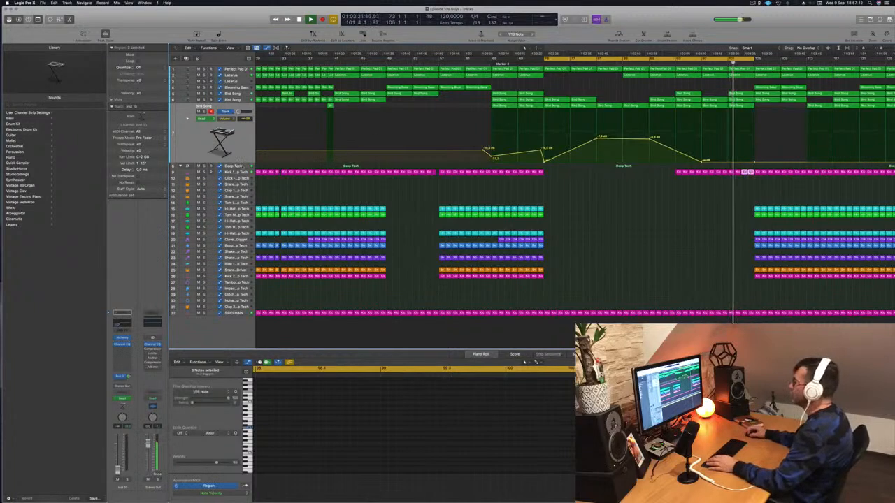
left_click(243, 167)
left_click(714, 64)
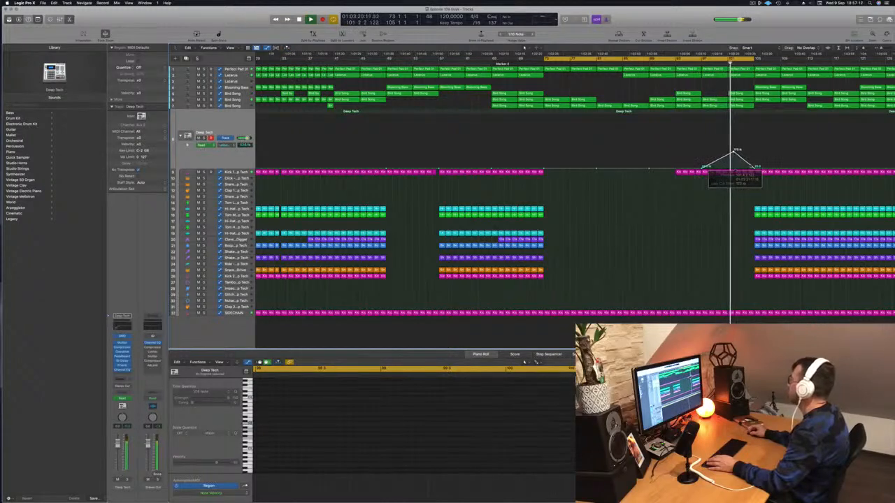
left_click_drag(755, 166, 755, 137)
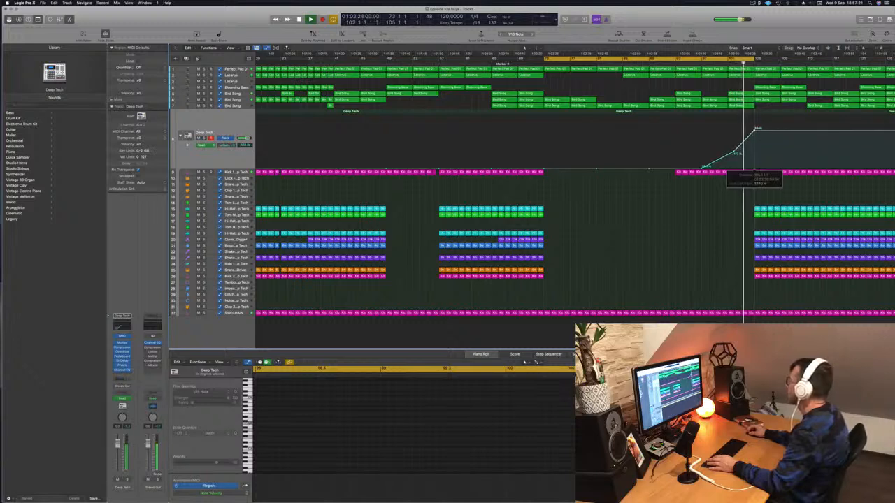
left_click(757, 168)
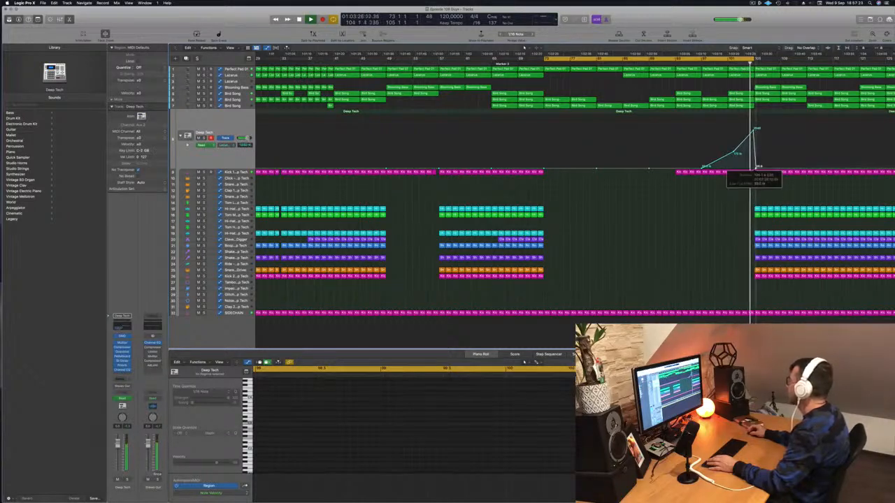
left_click_drag(754, 168, 753, 168)
Extend the cycle range well past bar 105 and play through the transition out of the breakdown
left_click(740, 62)
left_click_drag(753, 59, 878, 58)
key("super+Left")
key("super+Left")
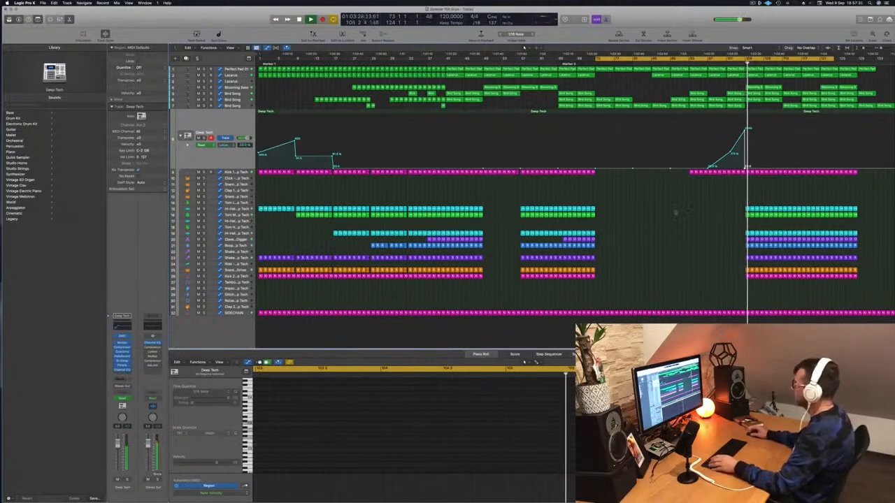
key("super+Down")
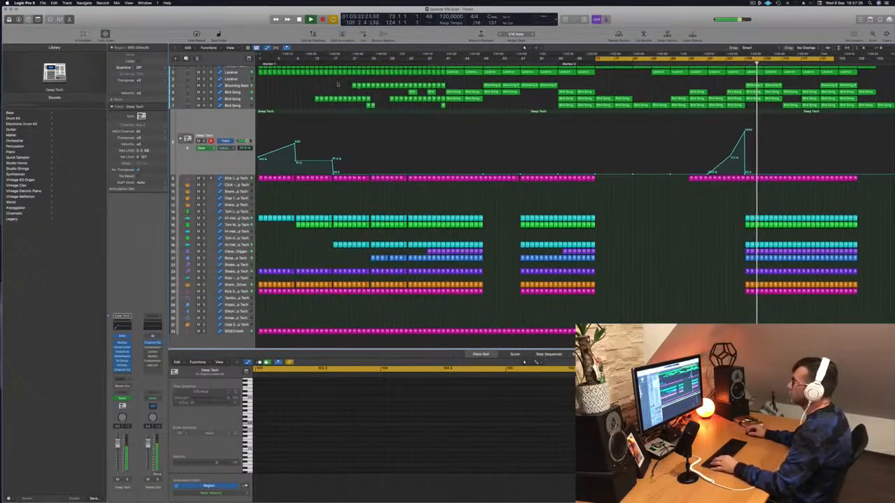
Audition the Blooming Bass entry at bar 105 and lower the Lazarus track's cutoff automation there
left_click(235, 85)
left_click(203, 91)
key("s")
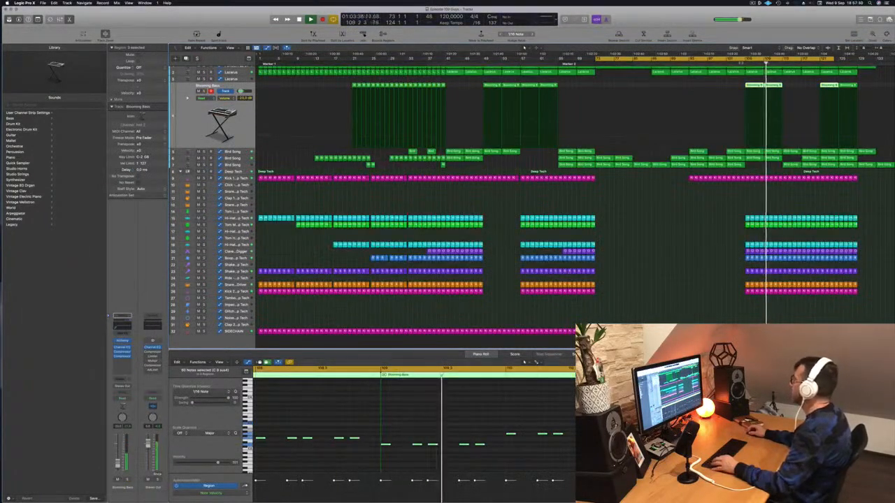
left_click(741, 63)
scroll(304, 83, "up", 1)
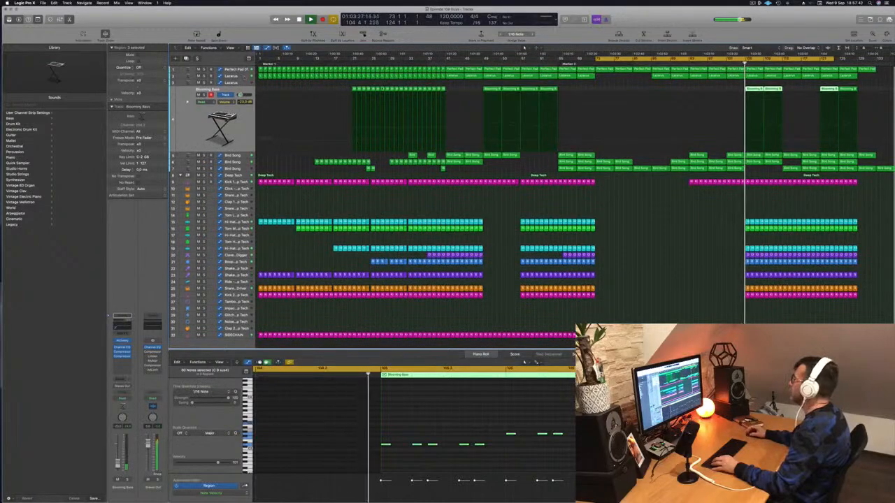
left_click(304, 83)
left_click_drag(746, 120, 746, 127)
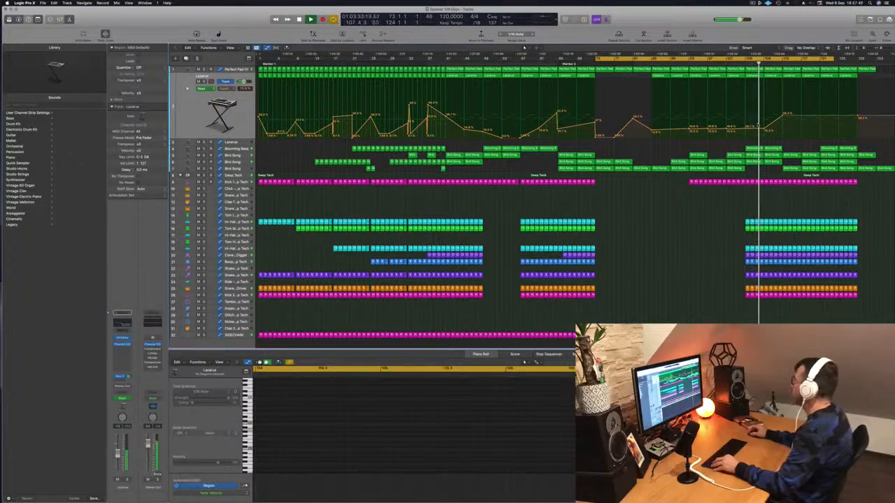
Delete all regions that extend beyond bar 129 and stop playback
left_click(867, 70)
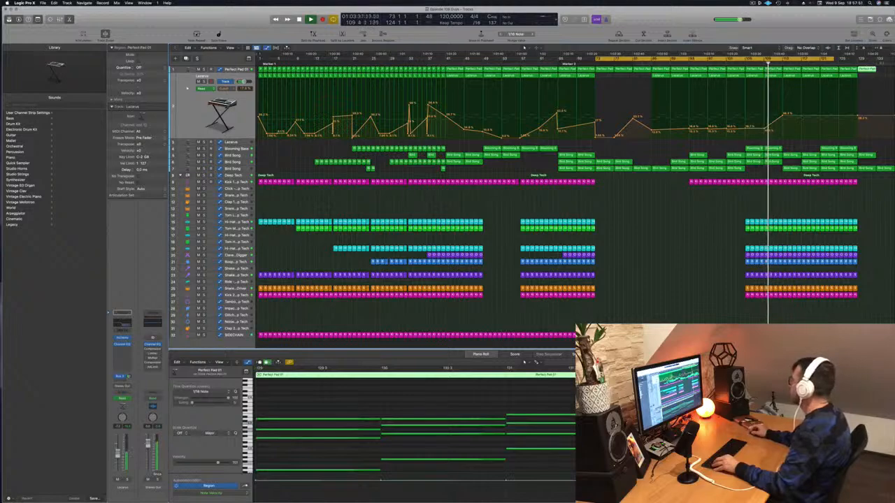
left_click_drag(865, 184, 891, 65)
key("Delete")
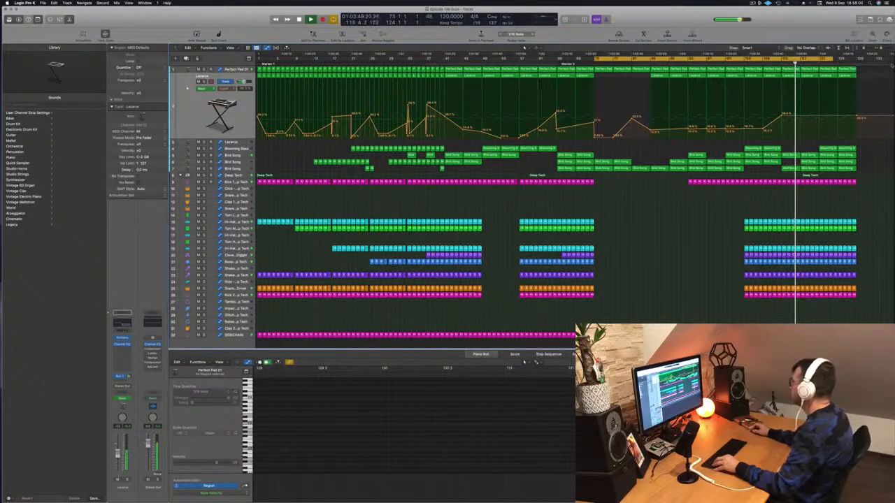
key("space")
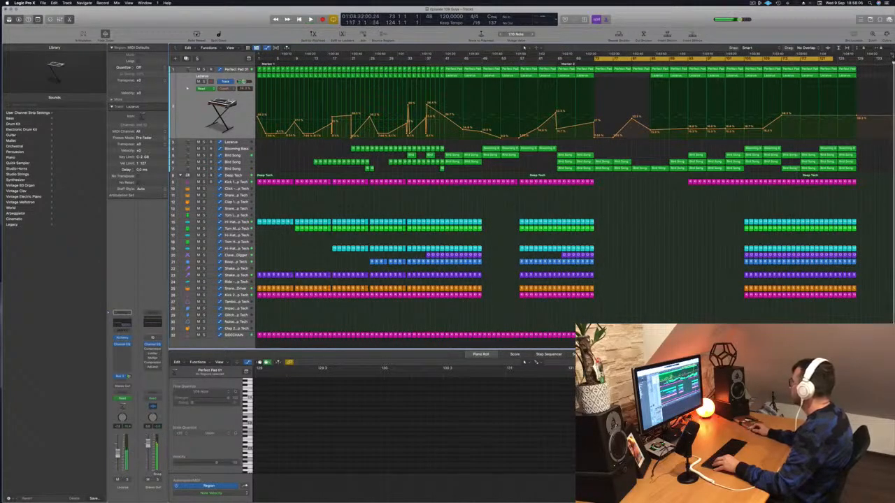
Move the playhead to about bar 137 to check the arrangement's length, and return to bar 73
left_click(892, 63)
mouse_move(892, 64)
left_mouse_down()
mouse_move(803, 64)
mouse_move(894, 65)
left_mouse_up()
scroll(894, 64, "right", 1)
left_click(893, 64)
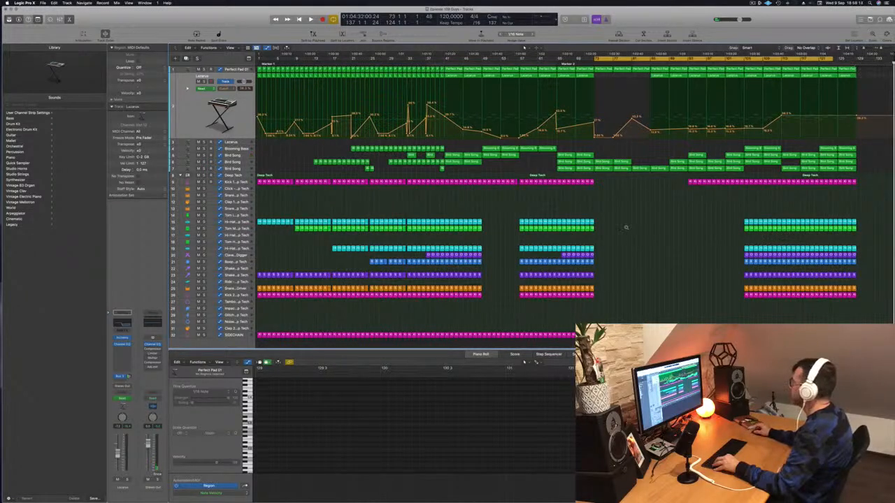
key("space")
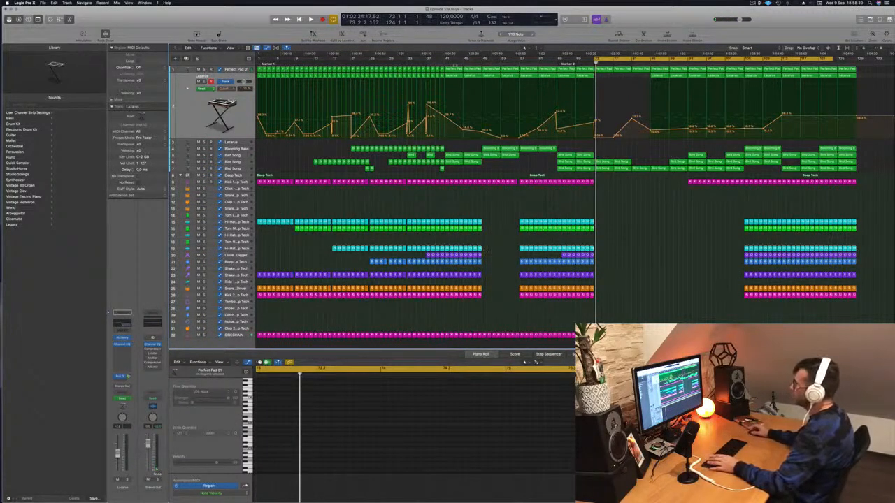
Copy all intro regions from bars 1 to 33, except the SIDECHAIN track, to bar 129
left_click_drag(265, 302, 406, 64)
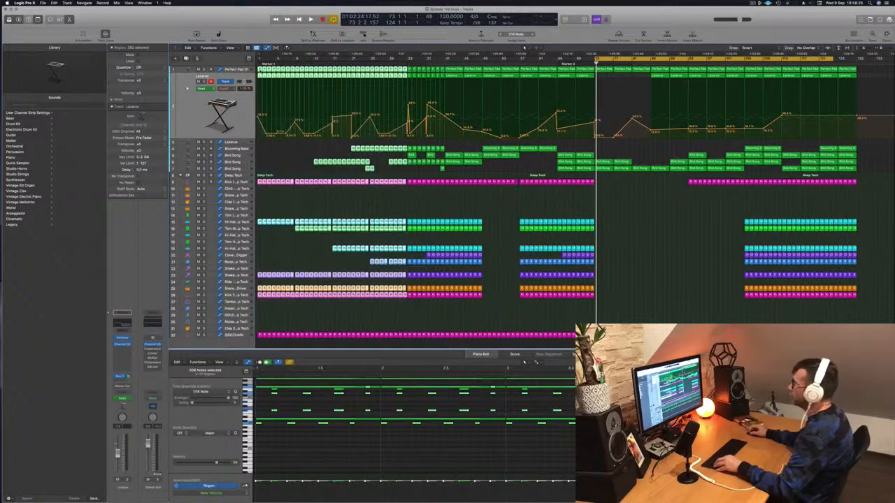
left_click_drag(259, 69, 861, 74)
scroll(865, 139, "right", 3)
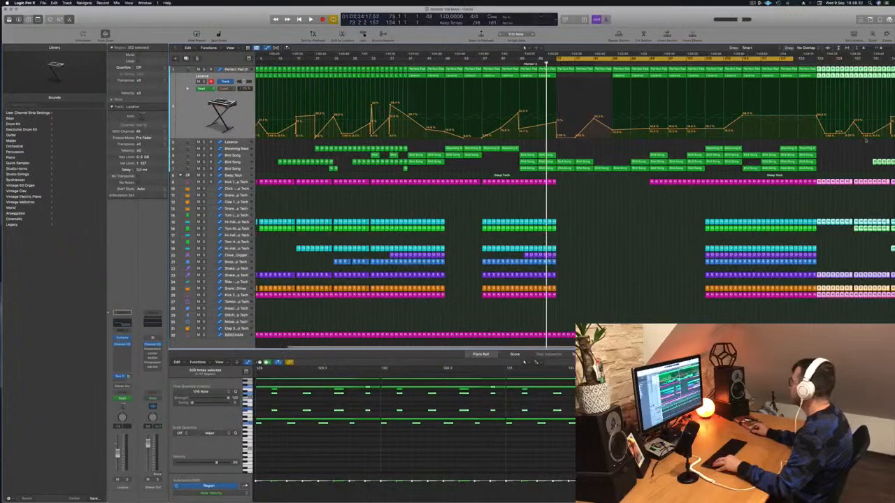
scroll(866, 140, "down", 2)
scroll(811, 141, "right", 1)
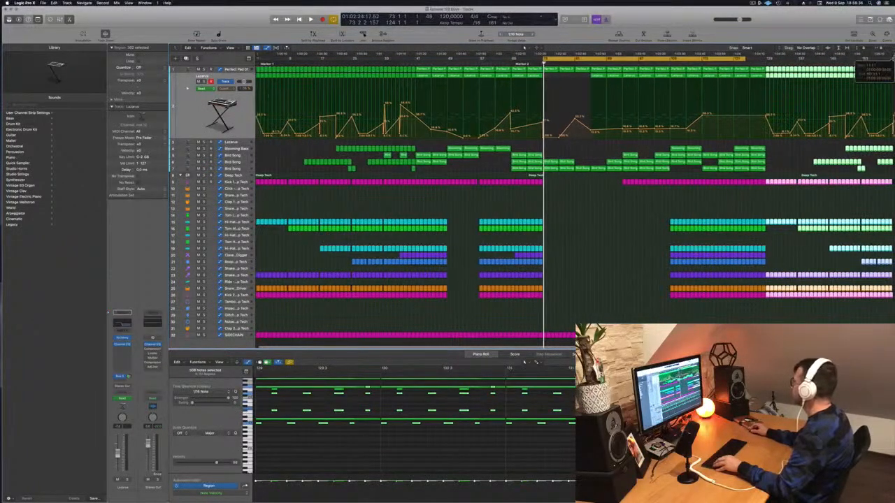
Extend the cycle range past bar 129 and audition the section from bar 105 and the transition at bar 129
scroll(853, 67, "right", 1)
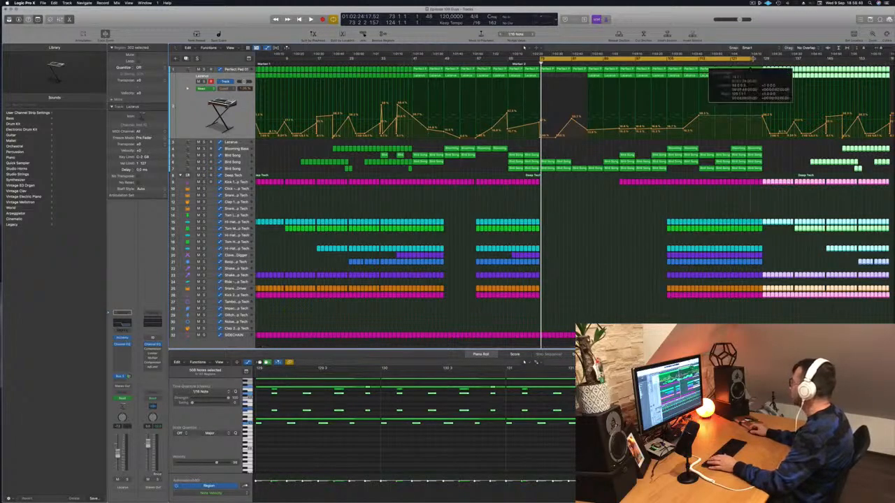
key("space")
left_click(667, 61)
scroll(764, 50, "left", 1)
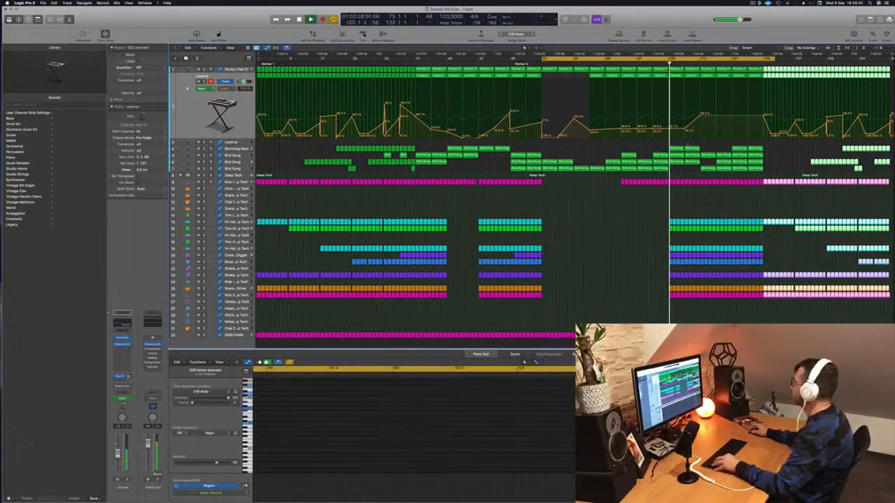
left_click(760, 63)
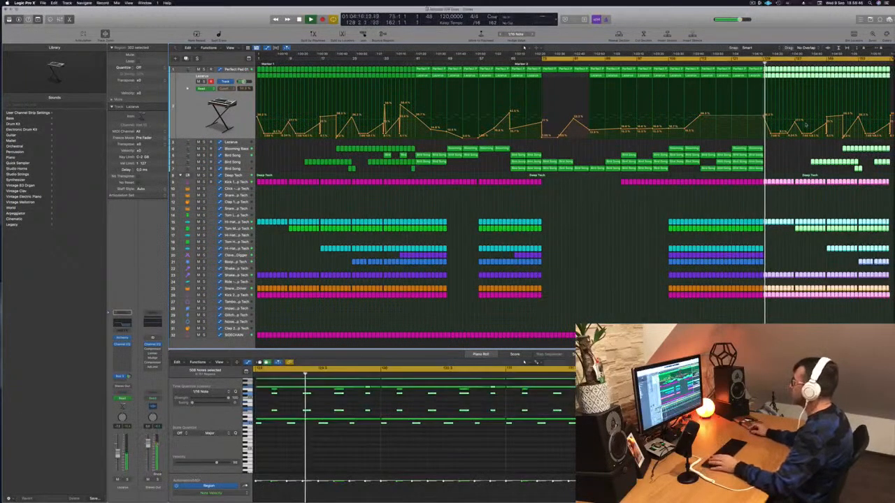
left_click(759, 62)
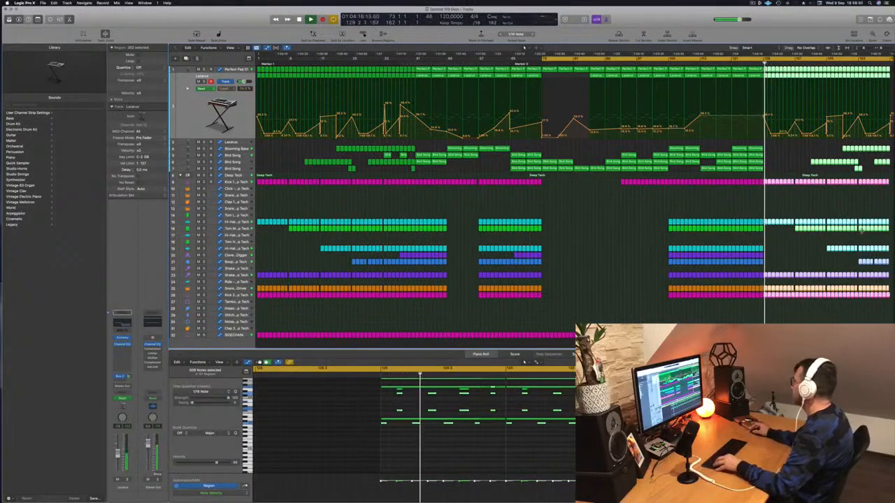
Copy the 12 Blooming Bass regions to bars 129 and 141, save the project, and replay from just before bar 129
left_click_drag(840, 147, 767, 151)
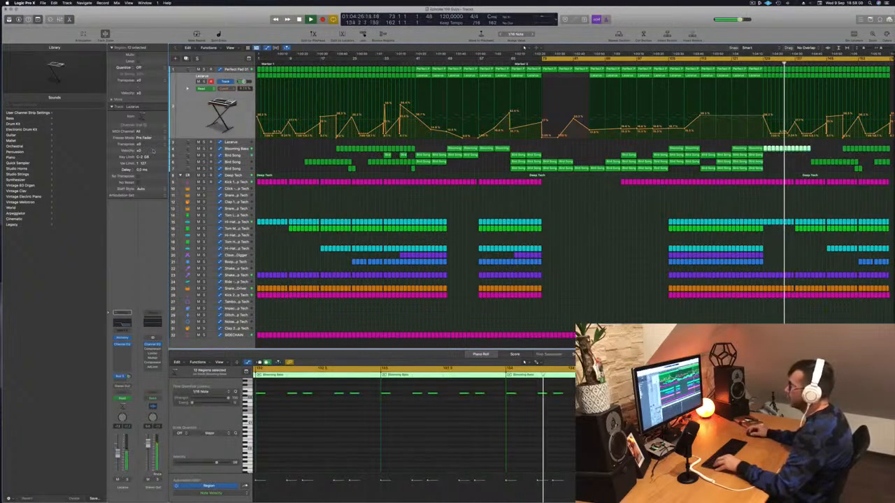
key("ctrl+s")
key("ctrl+s")
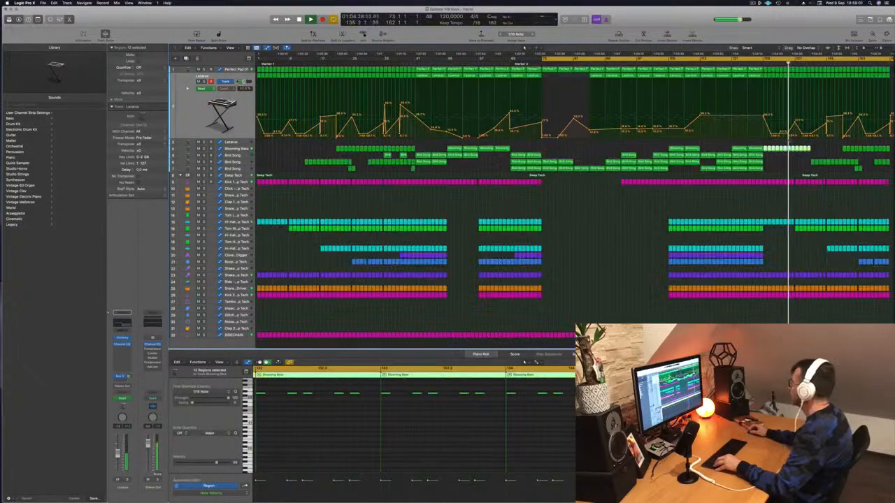
mouse_move(824, 148)
left_mouse_down()
mouse_move(765, 150)
mouse_move(814, 155)
left_mouse_up()
left_click(751, 62)
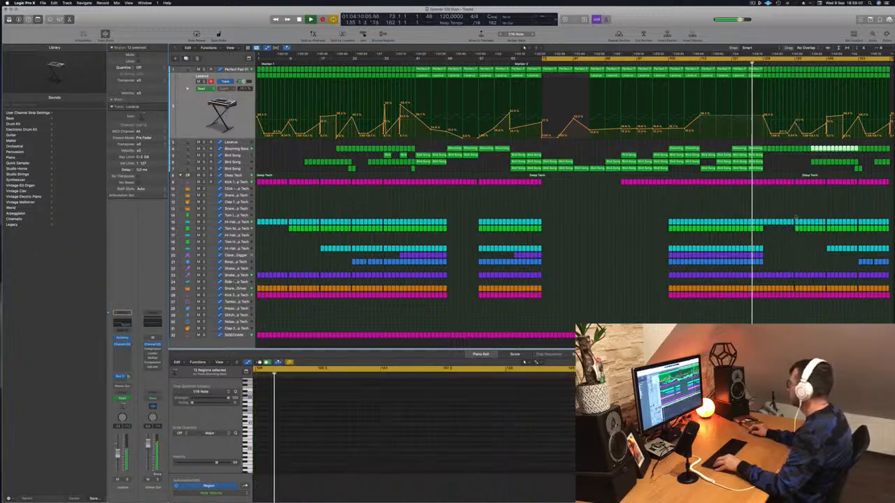
Fill the green Tom, lower Hi-Hat, Clave and blue percussion tracks back to bar 129 with copies of their outro regions
left_click(810, 228)
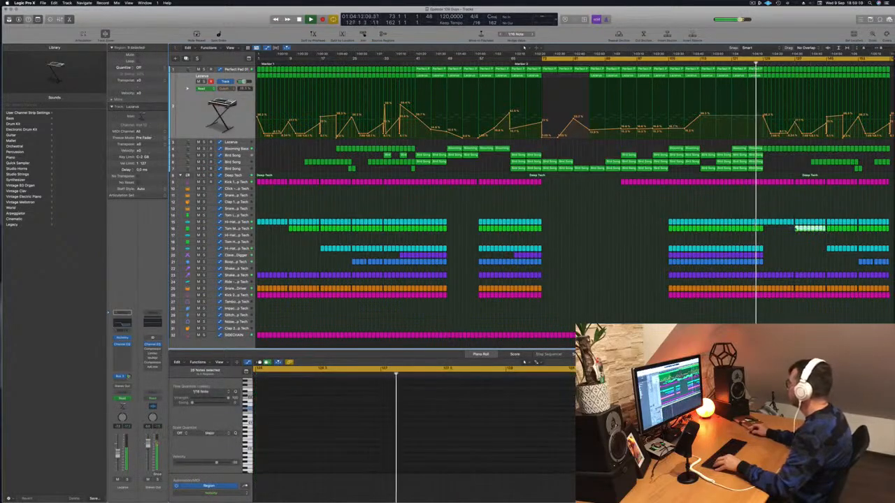
left_click_drag(798, 229, 769, 257)
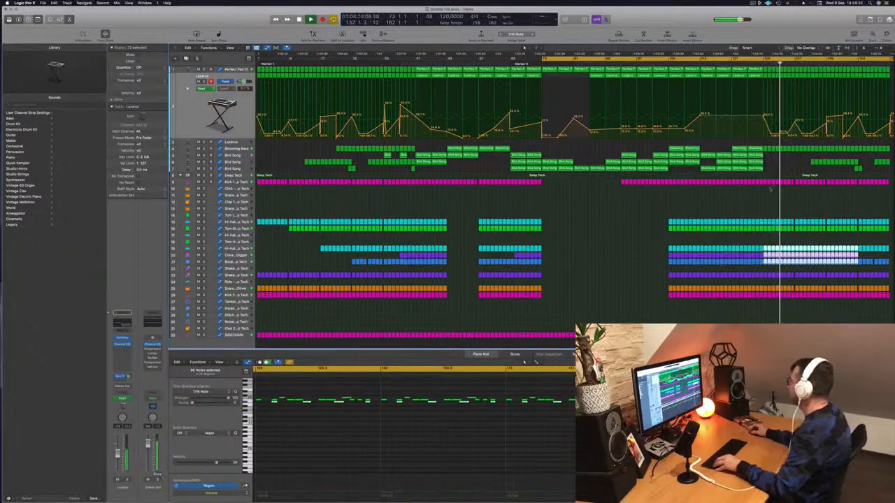
left_click(836, 243)
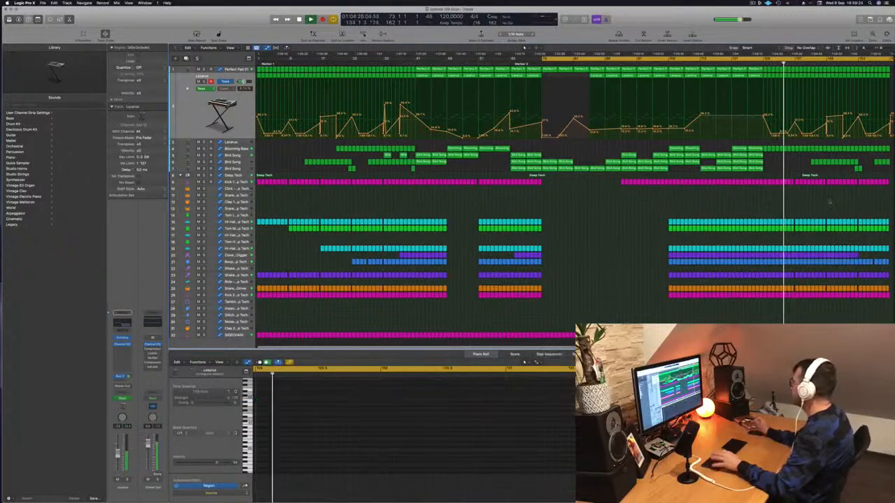